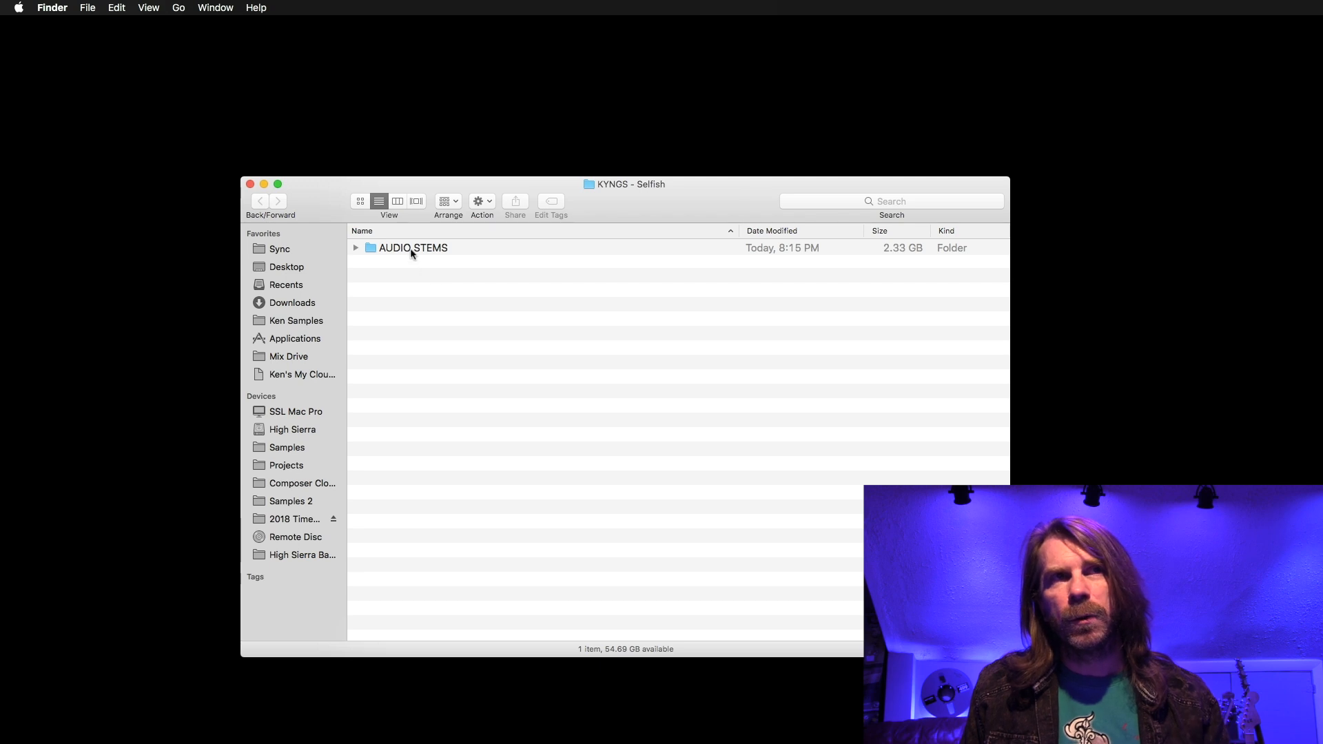
# Step: Open the Selfish Beat STEMS 89BPM folder in AUDIO STEMS and check the sample rate and bit depth of __GTR Main.wav
pyautogui.doubleClick(411, 251)
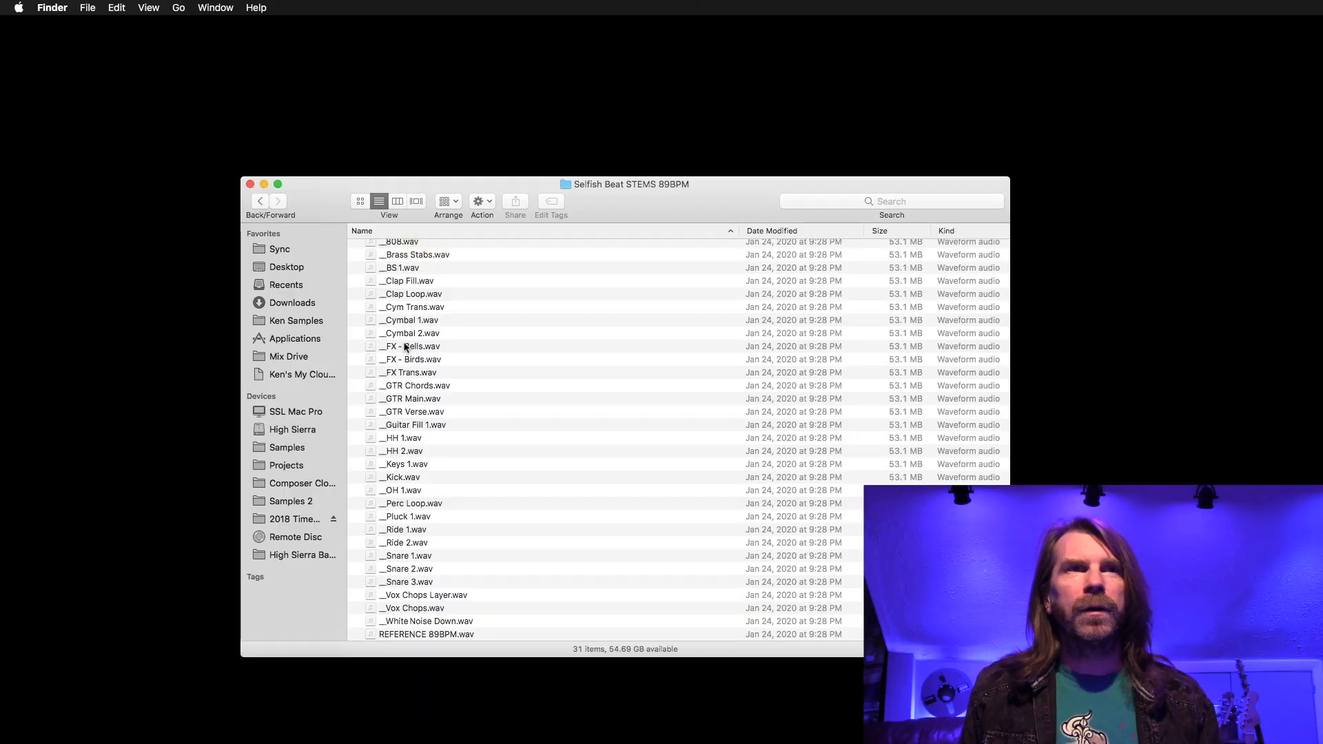
pyautogui.click(404, 400)
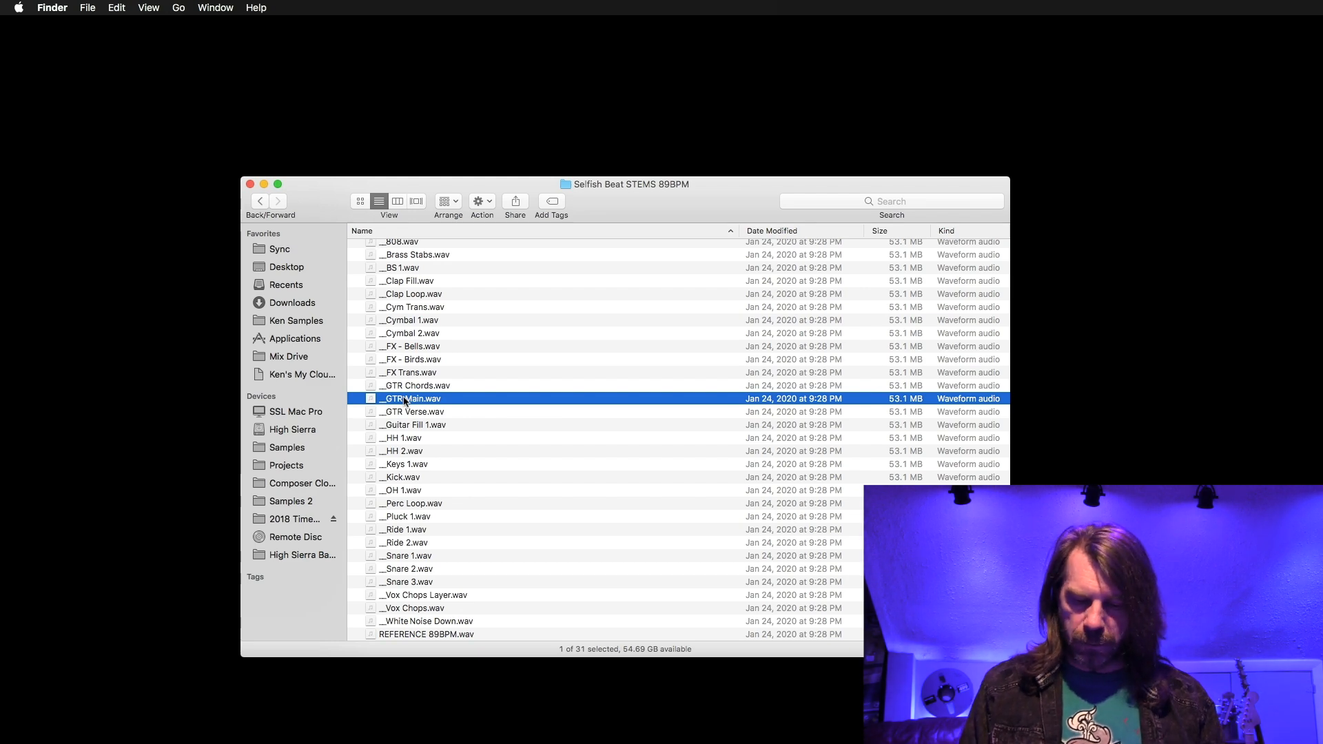
pyautogui.press('super+i')
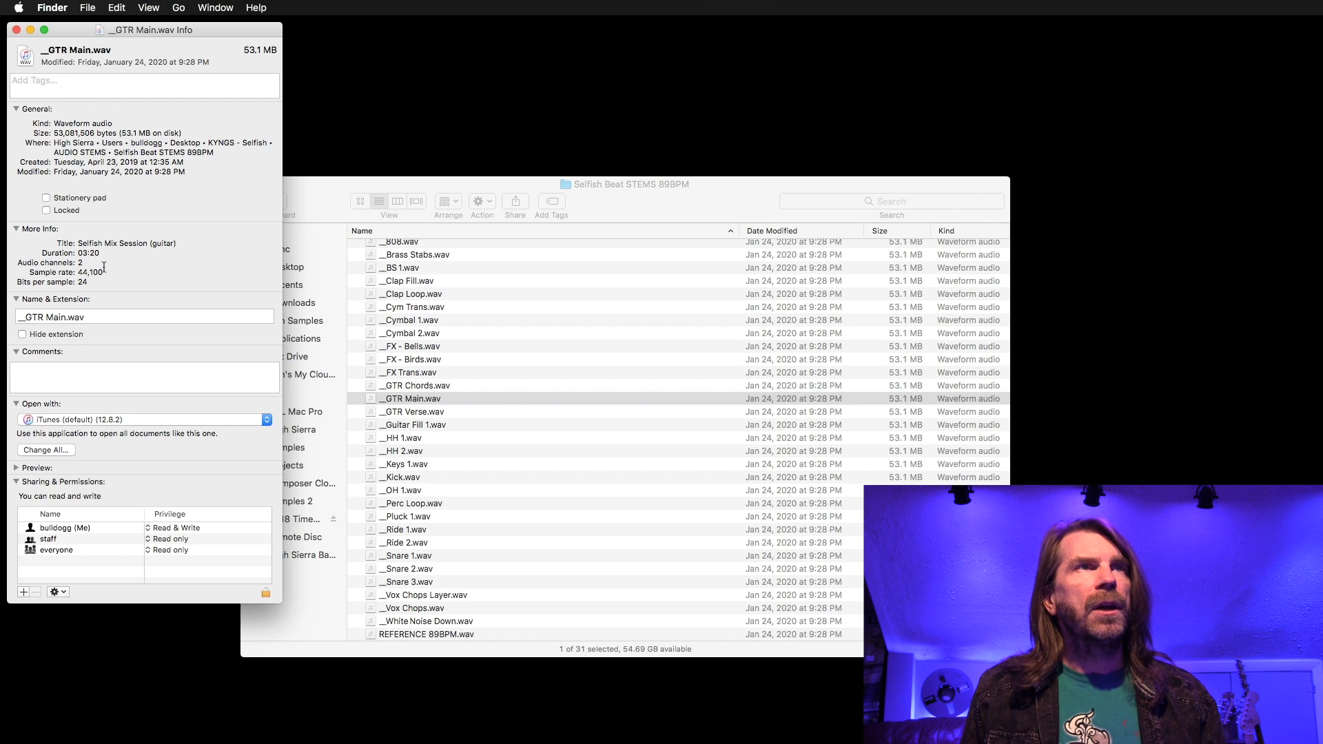
pyautogui.moveTo(113, 272); pyautogui.dragTo(23, 270)
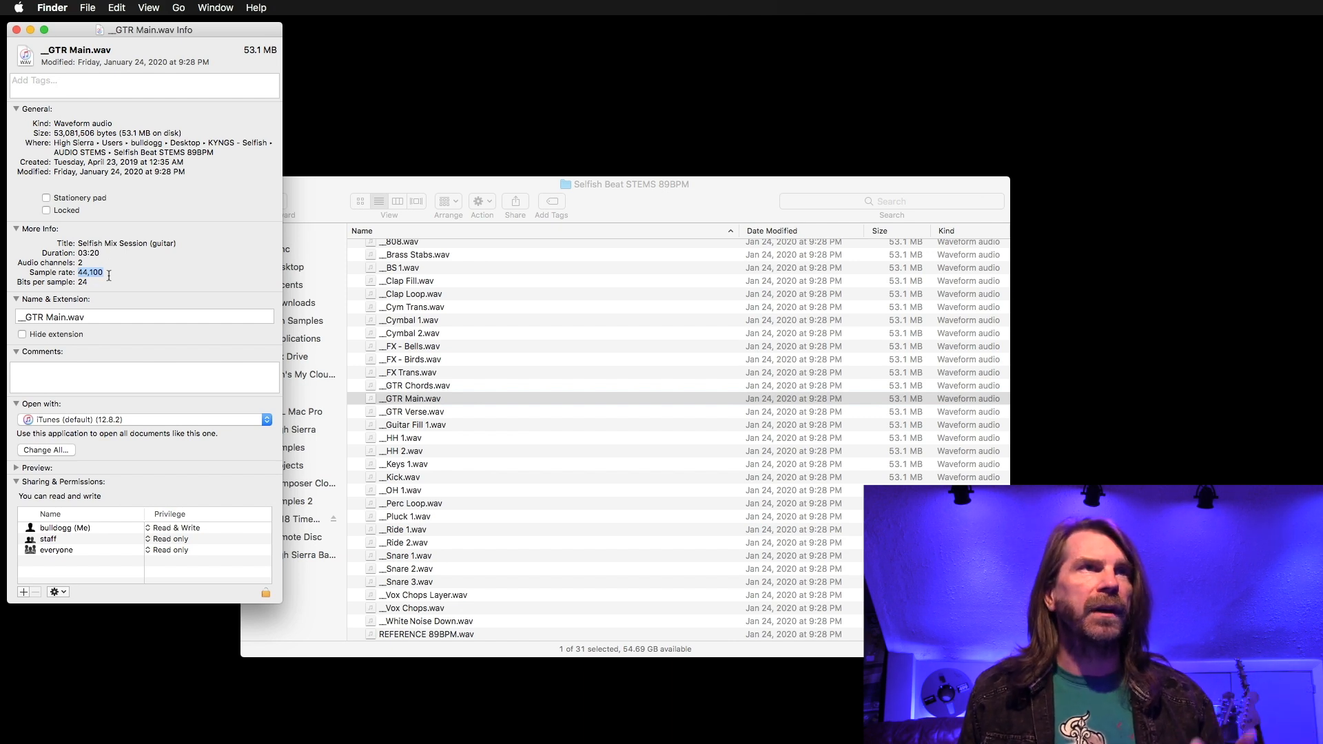
pyautogui.moveTo(105, 282); pyautogui.dragTo(2, 283)
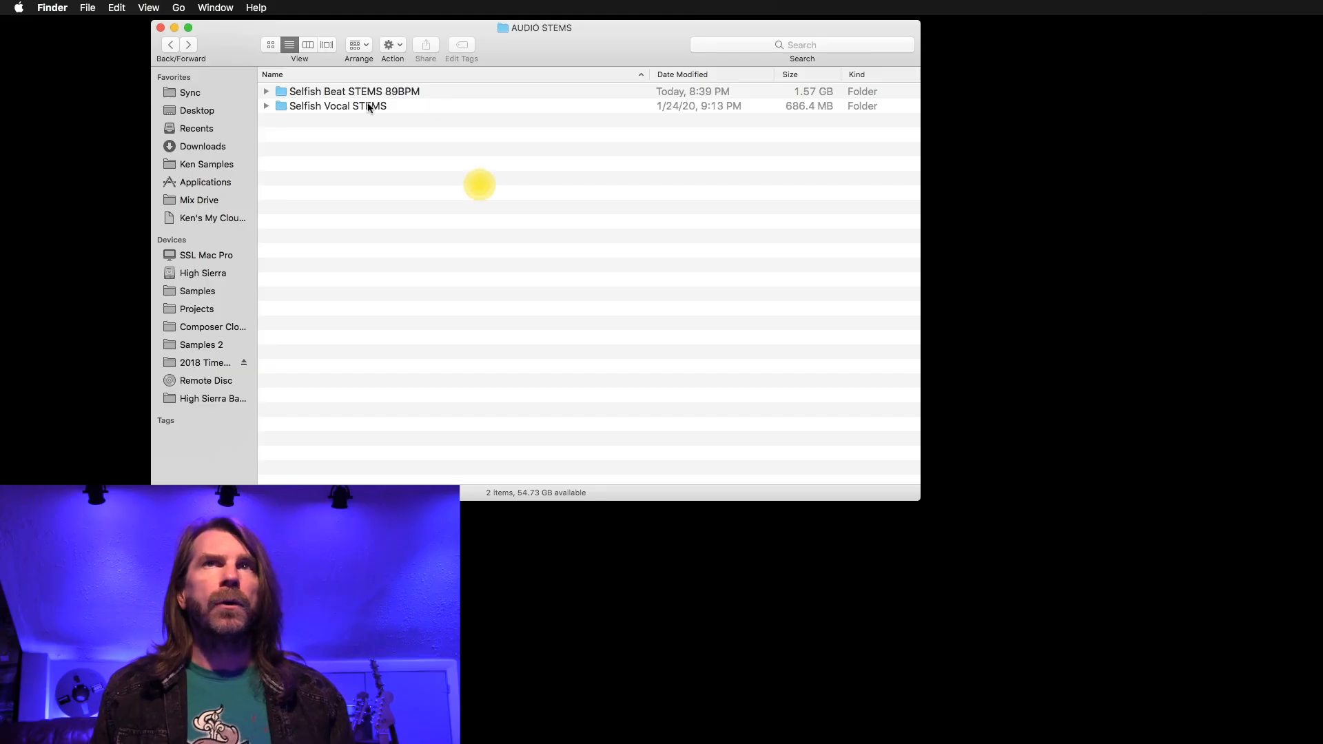
# Step: Open the Selfish Vocal STEMS folder, load all its WAV files into StereoMonoizer and analyze them
pyautogui.doubleClick(370, 107)
pyautogui.moveTo(500, 728)
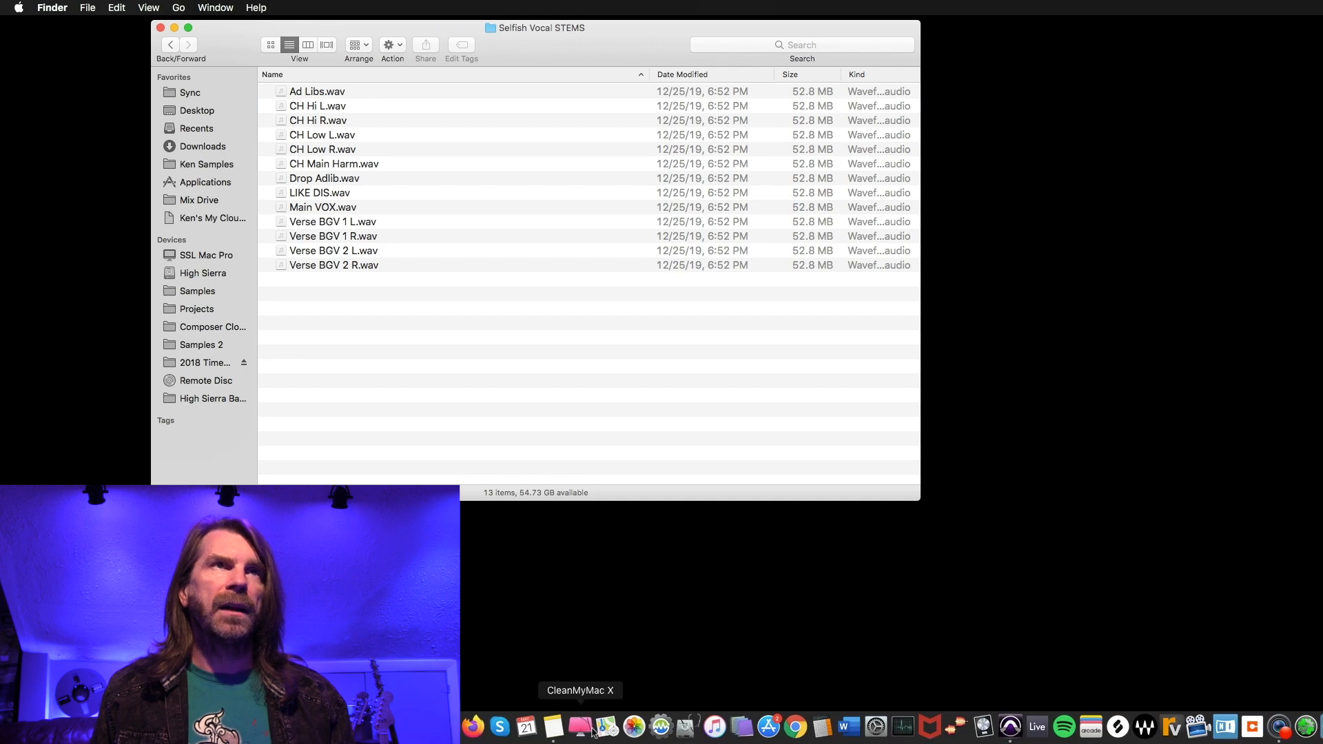
pyautogui.click(661, 727)
pyautogui.moveTo(329, 281); pyautogui.dragTo(1233, 131)
pyautogui.click(1098, 653)
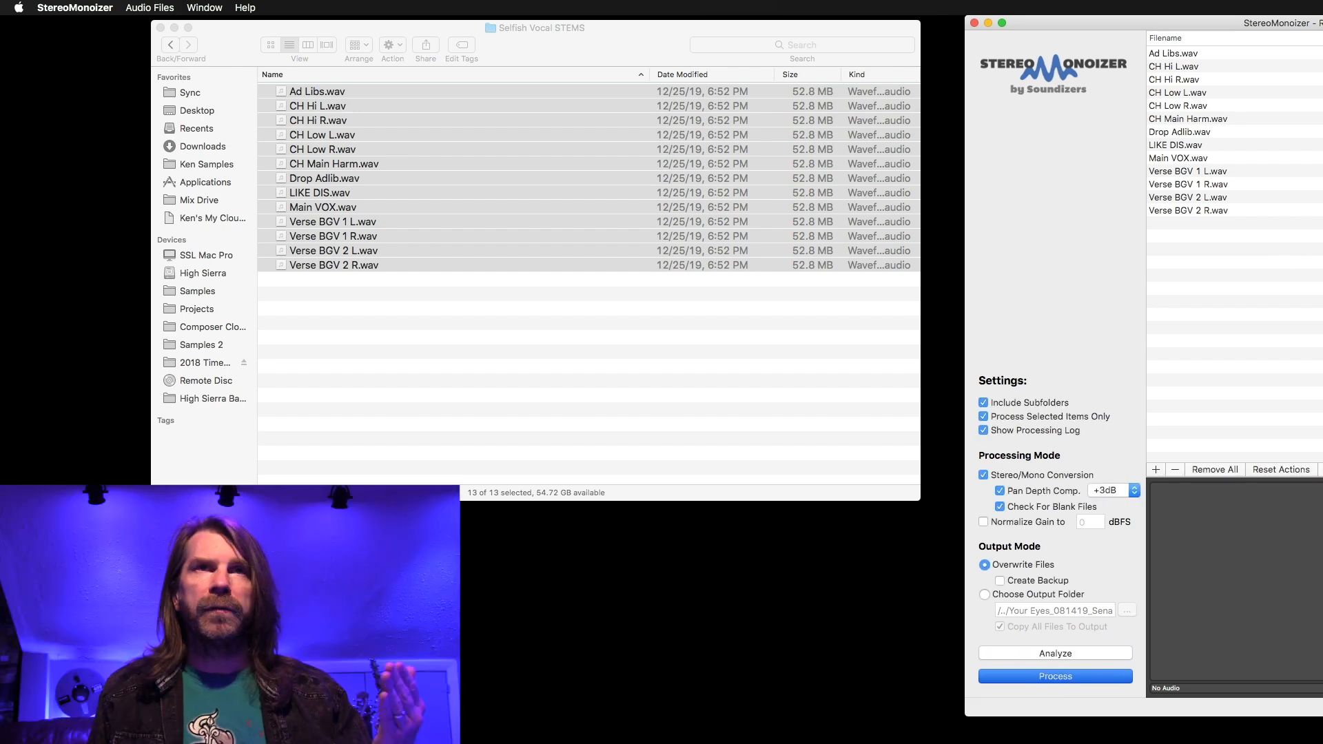
# Step: Process the loaded vocal stems with Stereo/Mono Conversion, overwriting the original files
pyautogui.click(633, 28)
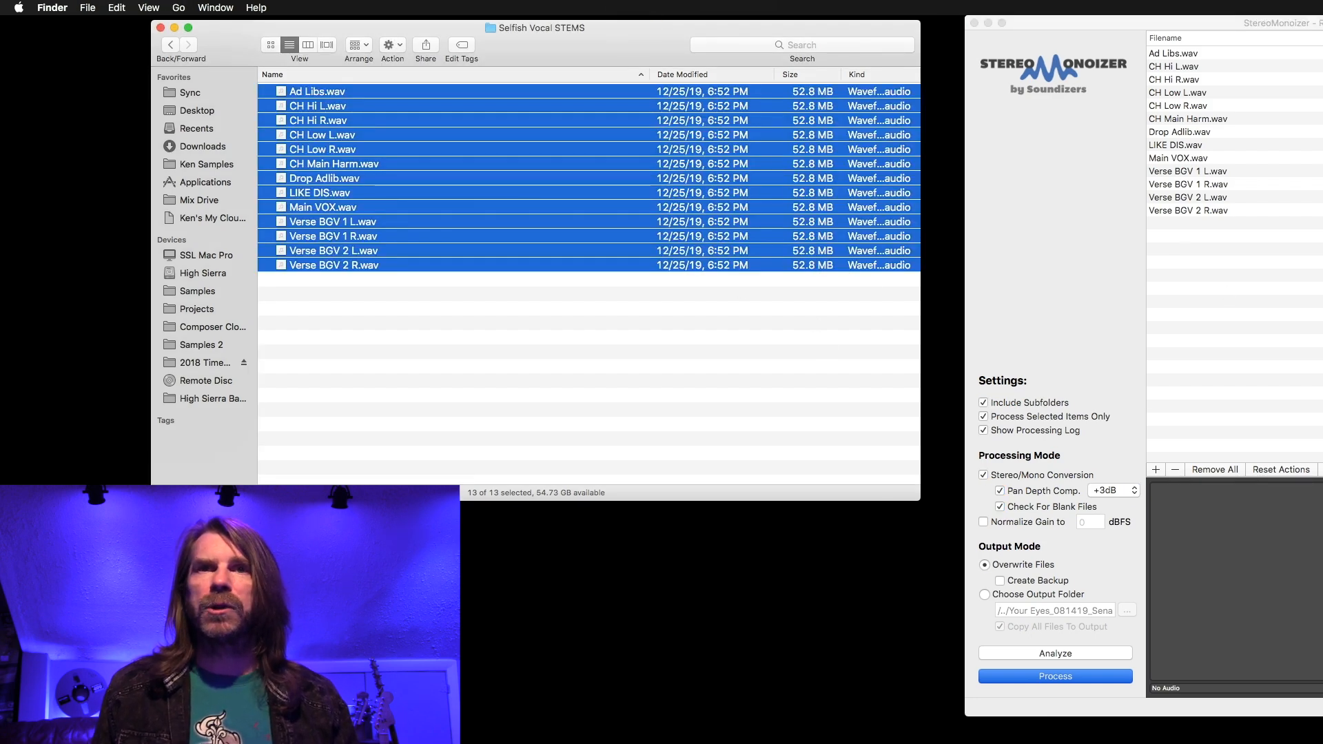
pyautogui.click(1133, 596)
pyautogui.click(1079, 678)
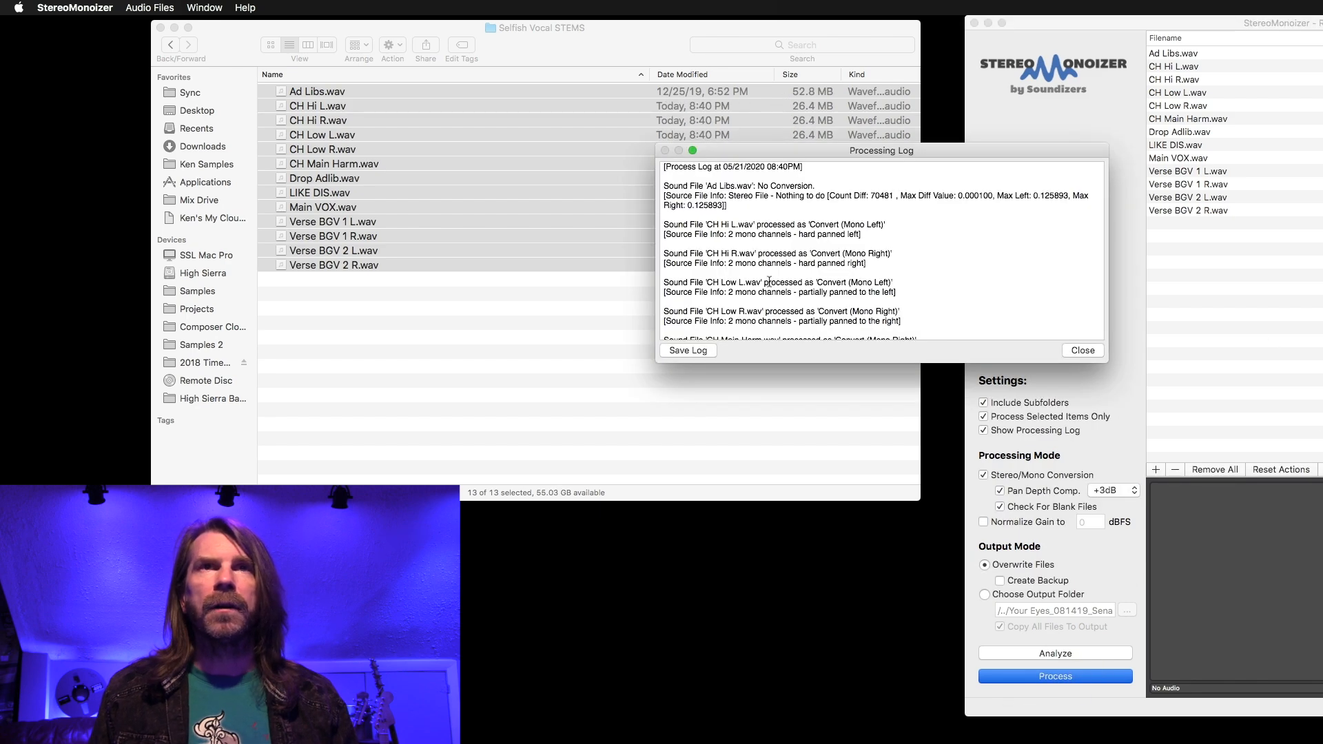
# Step: Move the processing log out of the way and check the vocal stems' file sizes in the Finder folder
pyautogui.moveTo(969, 151); pyautogui.dragTo(970, 488)
pyautogui.click(827, 309)
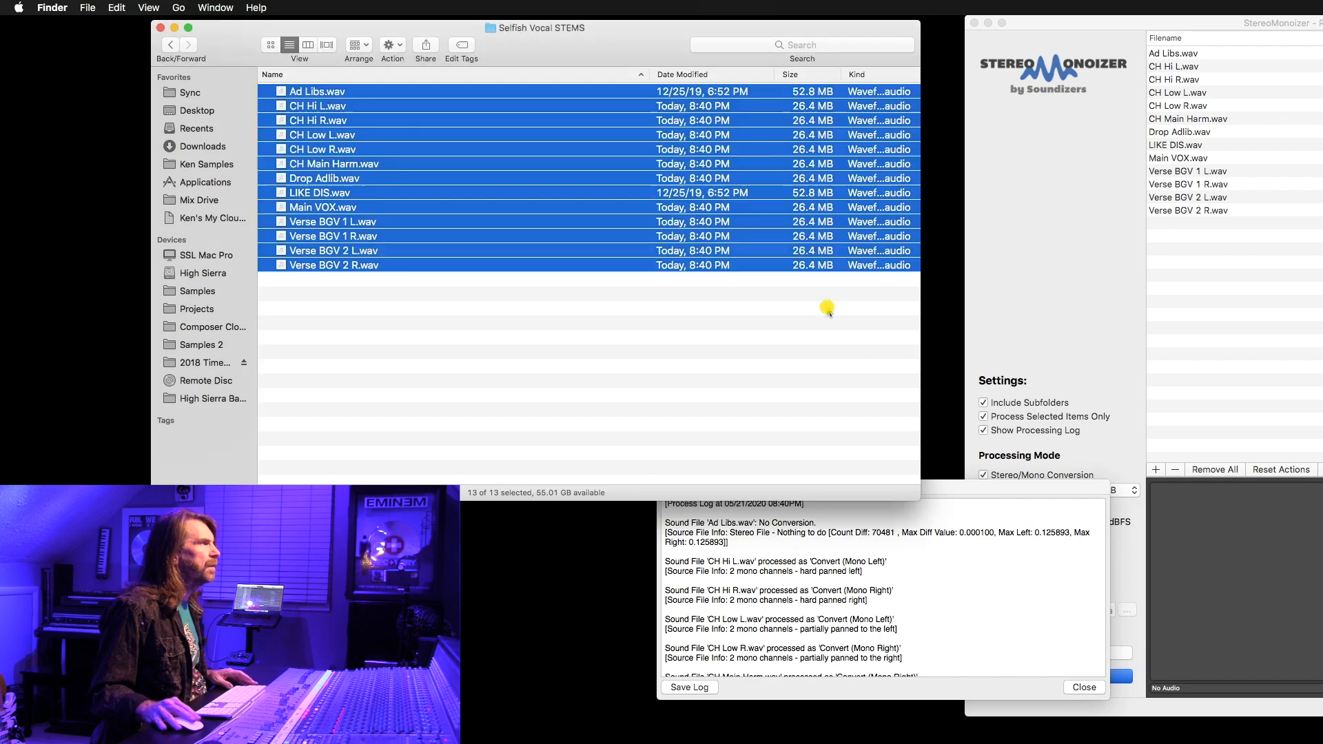
pyautogui.click(826, 326)
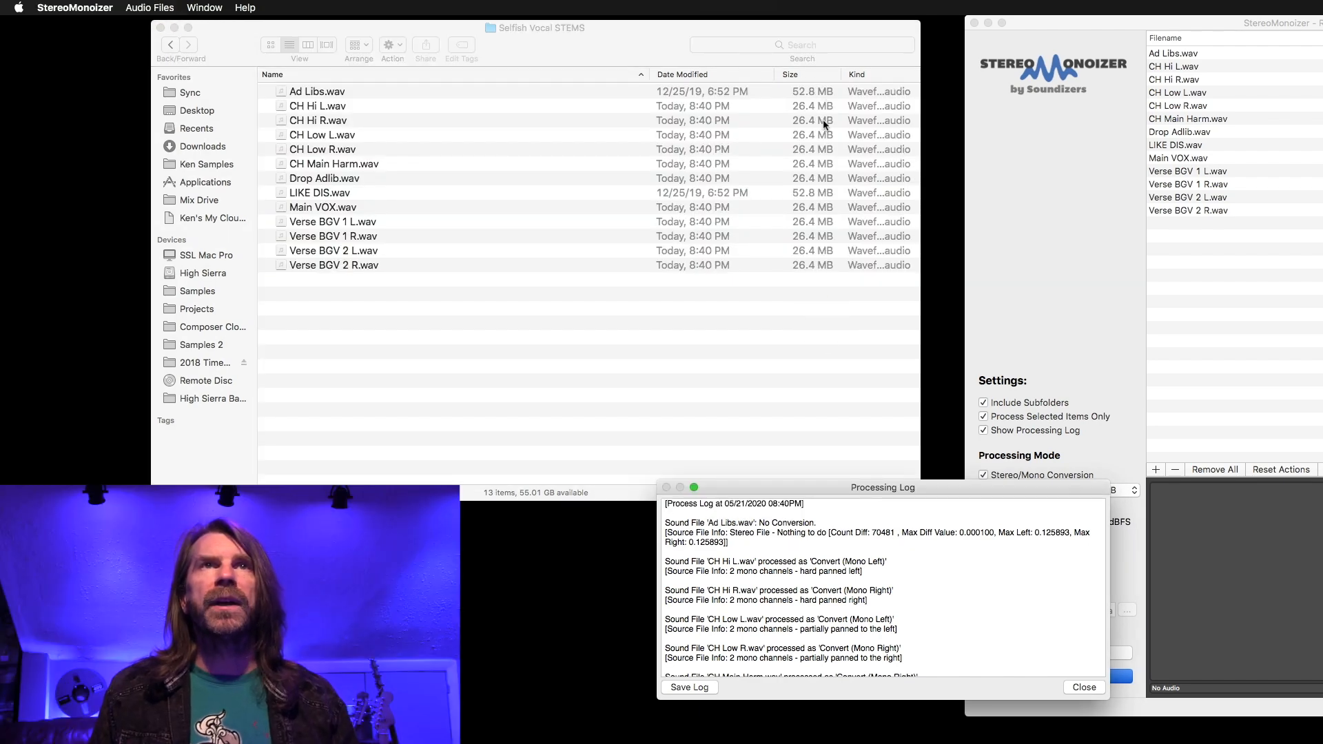
pyautogui.click(725, 331)
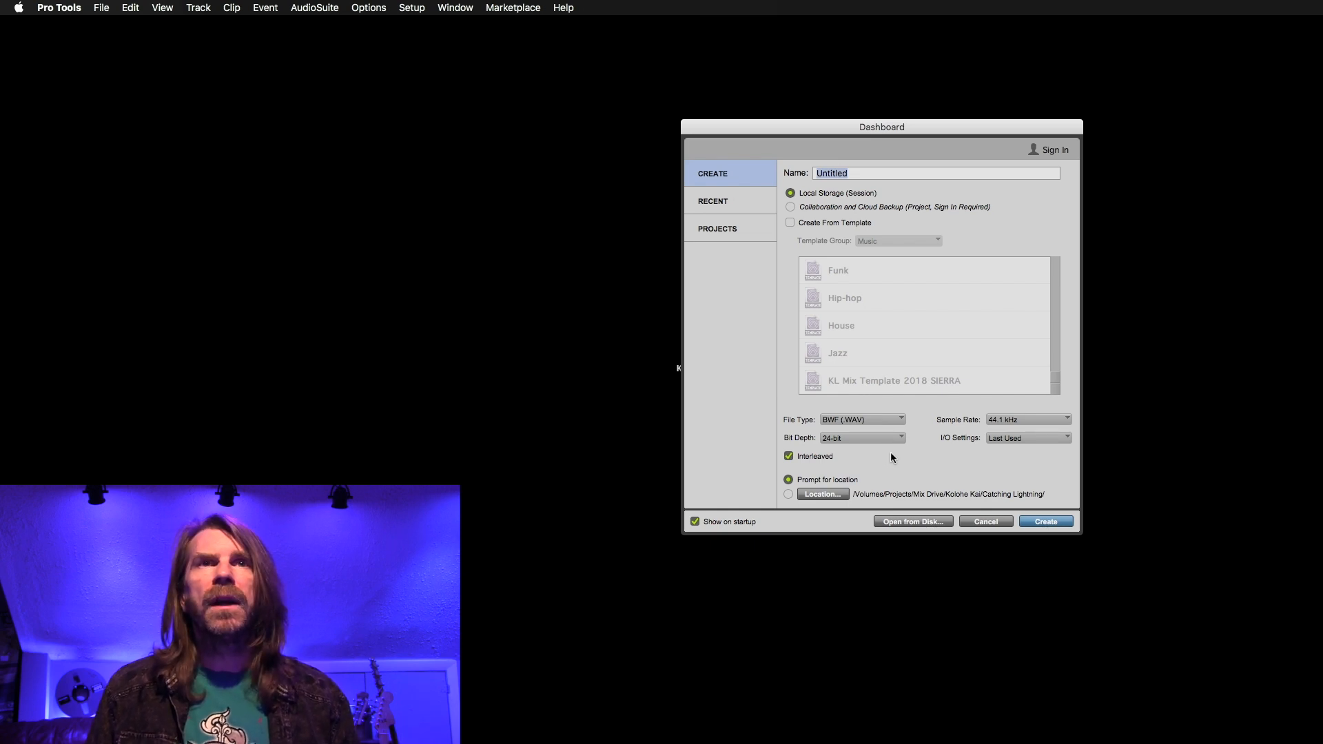
# Step: In the Pro Tools Dashboard, create a new local BWF (.WAV) session with 24-bit depth, 44.1 kHz sample rate and interleaved files
pyautogui.click(877, 439)
pyautogui.click(877, 438)
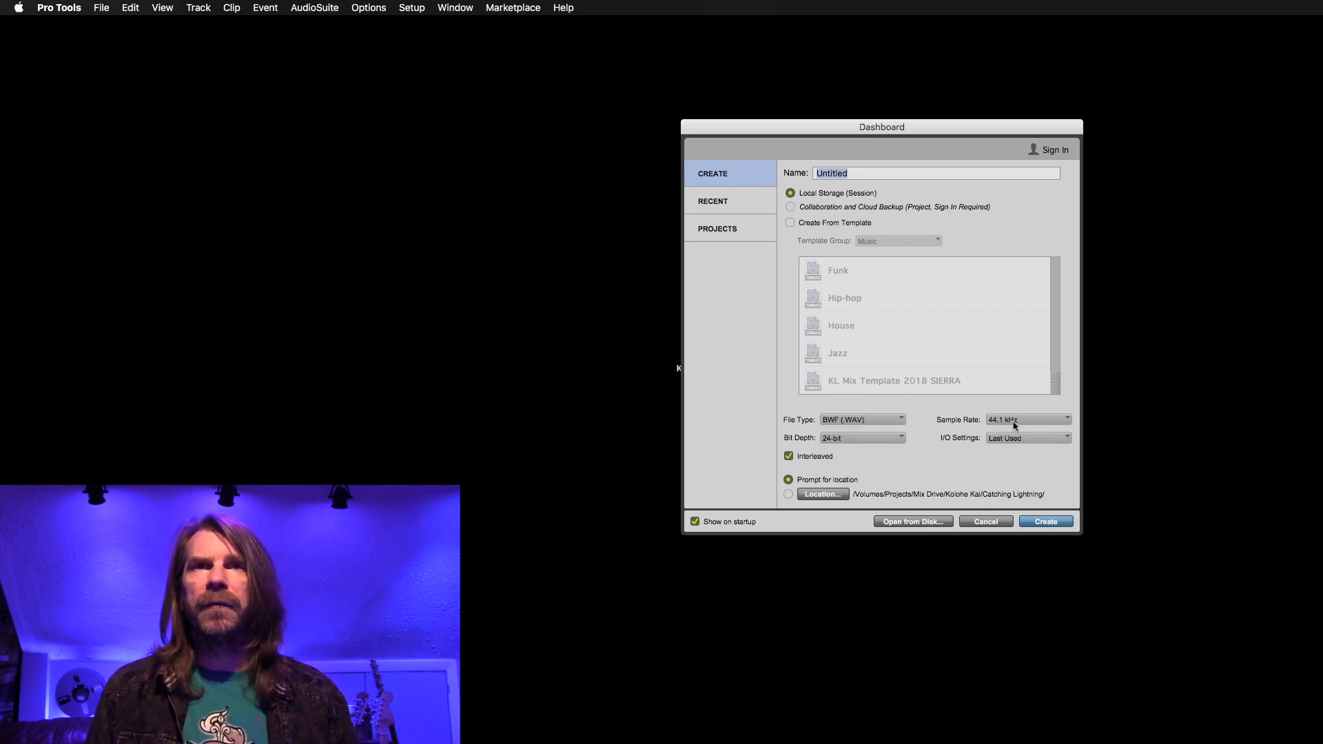
pyautogui.click(994, 420)
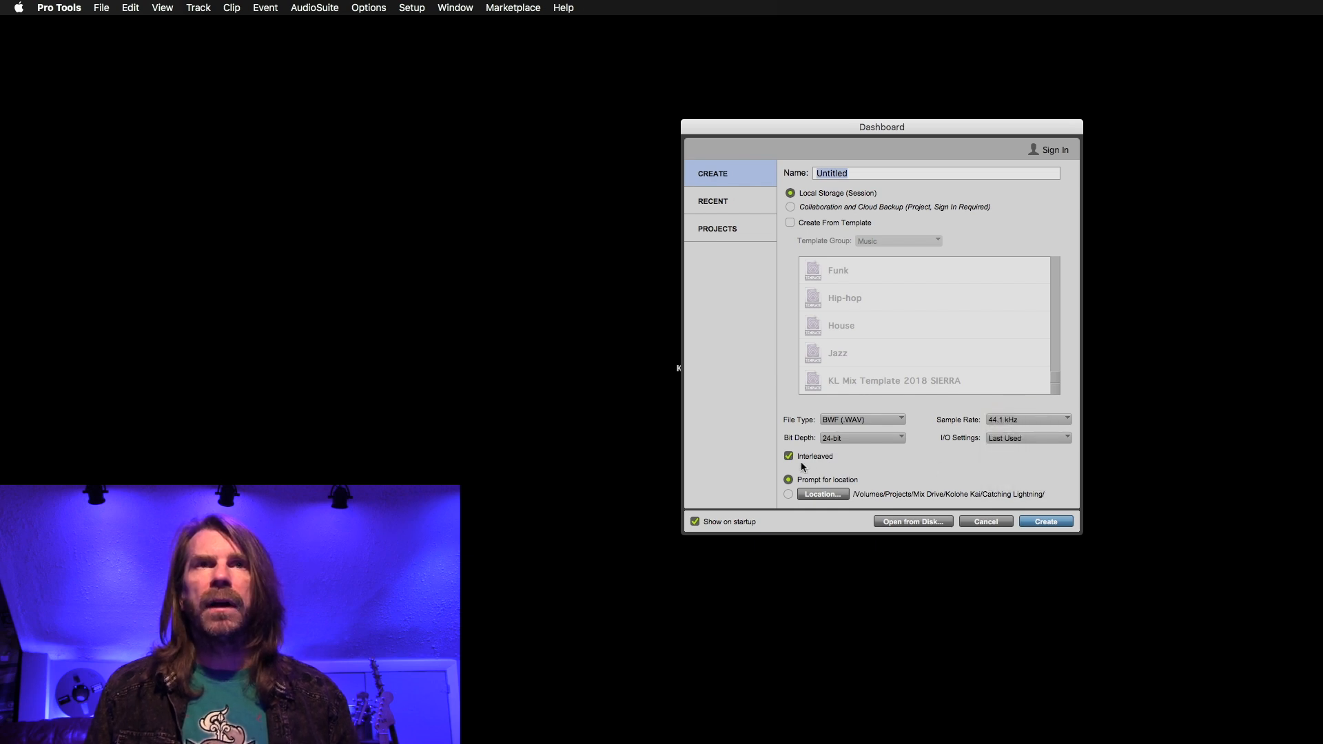
pyautogui.click(1048, 522)
# Step: Create a new folder named "Selfish - KL MIX" inside the KYNGS - Selfish folder on the Desktop for the session
pyautogui.click(522, 246)
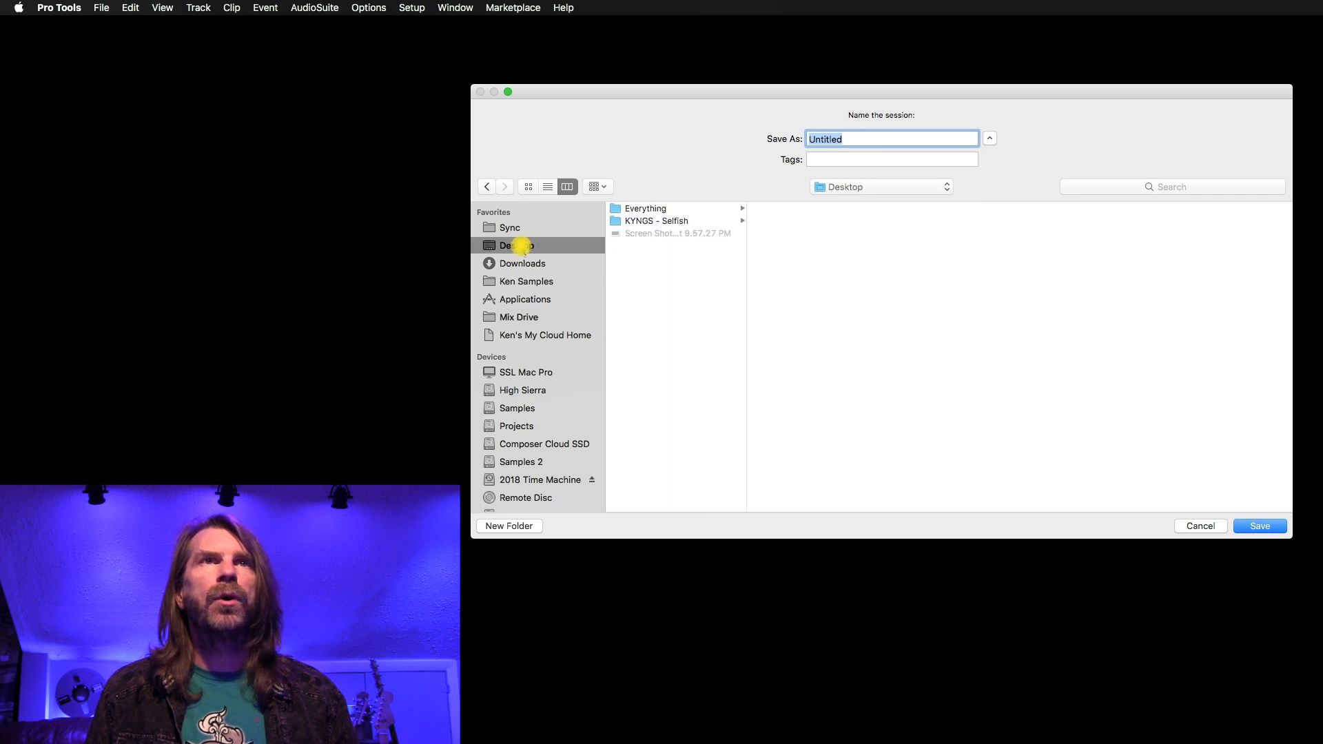
pyautogui.click(656, 221)
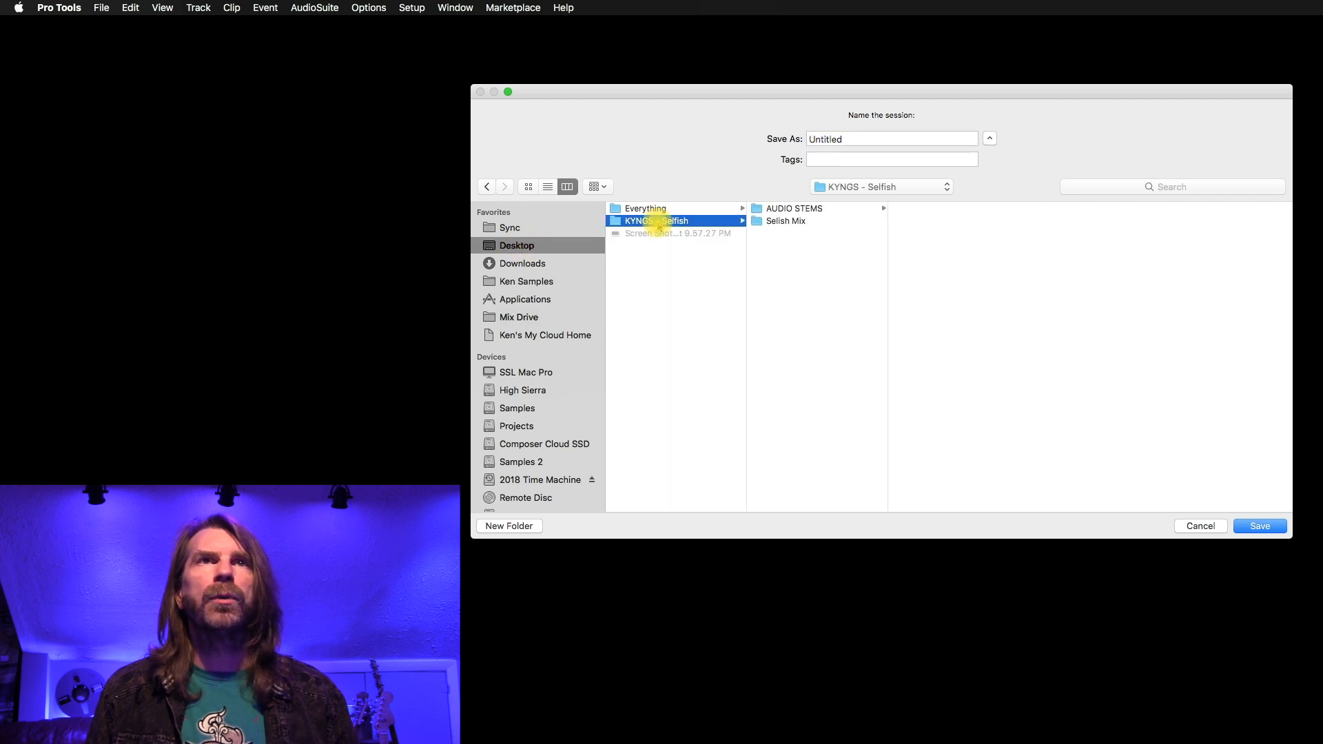
pyautogui.click(531, 525)
pyautogui.write('Selfish - K')
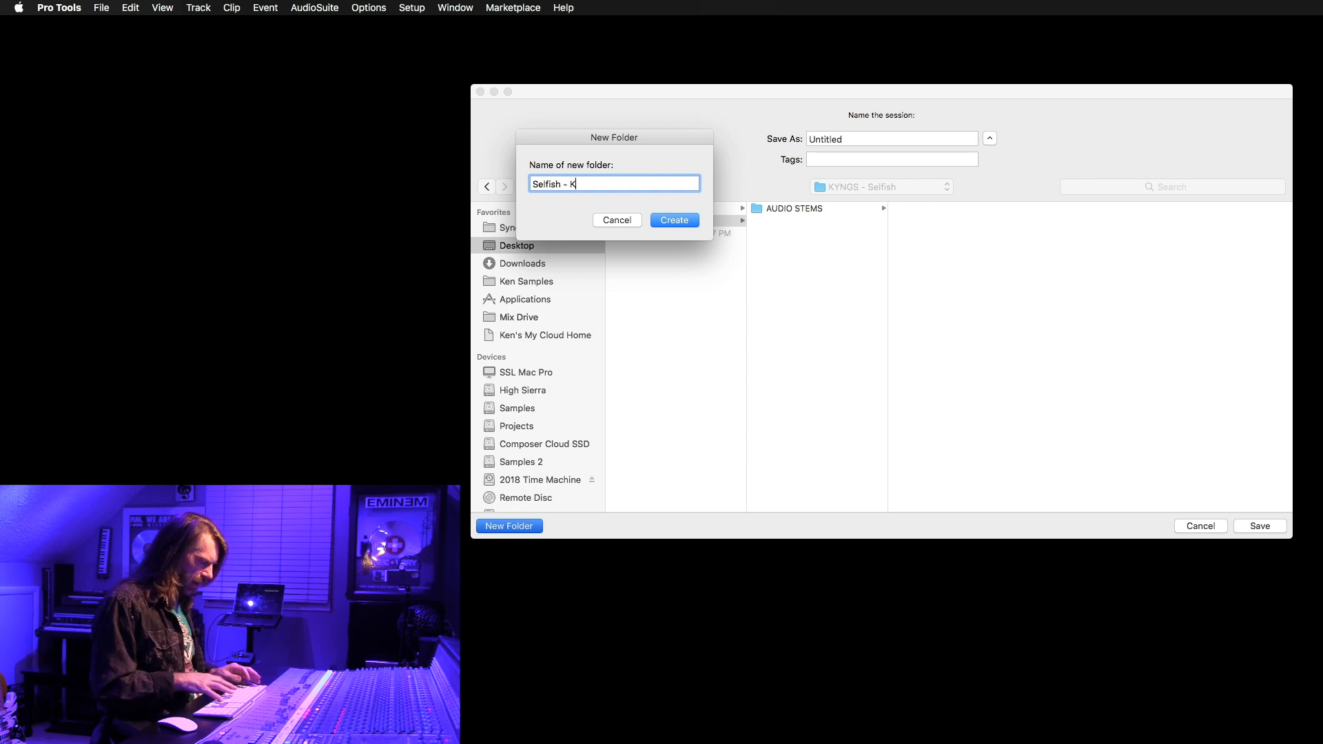
pyautogui.write('L MIX')
pyautogui.press('Return')
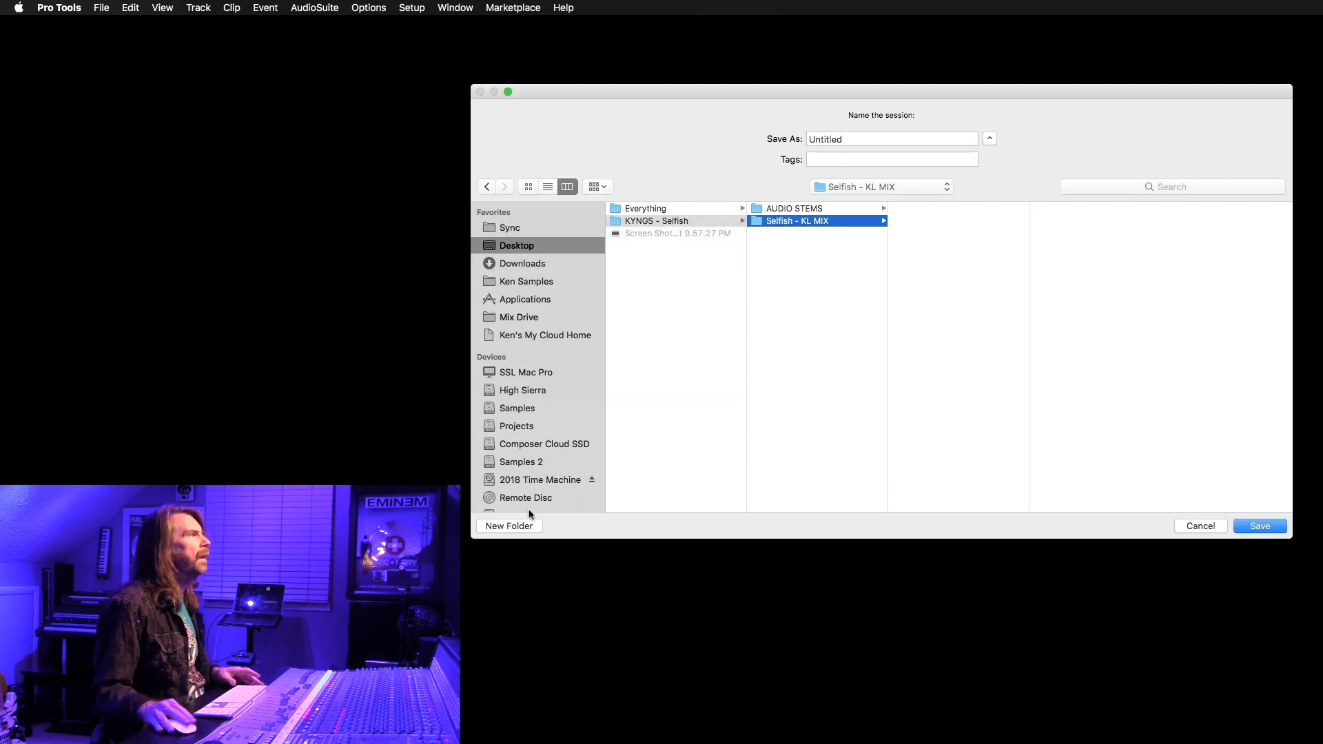
# Step: Name the session "Selfish KL Mix" and save it in the Selfish - KL MIX folder
pyautogui.doubleClick(880, 138)
pyautogui.write('Sel')
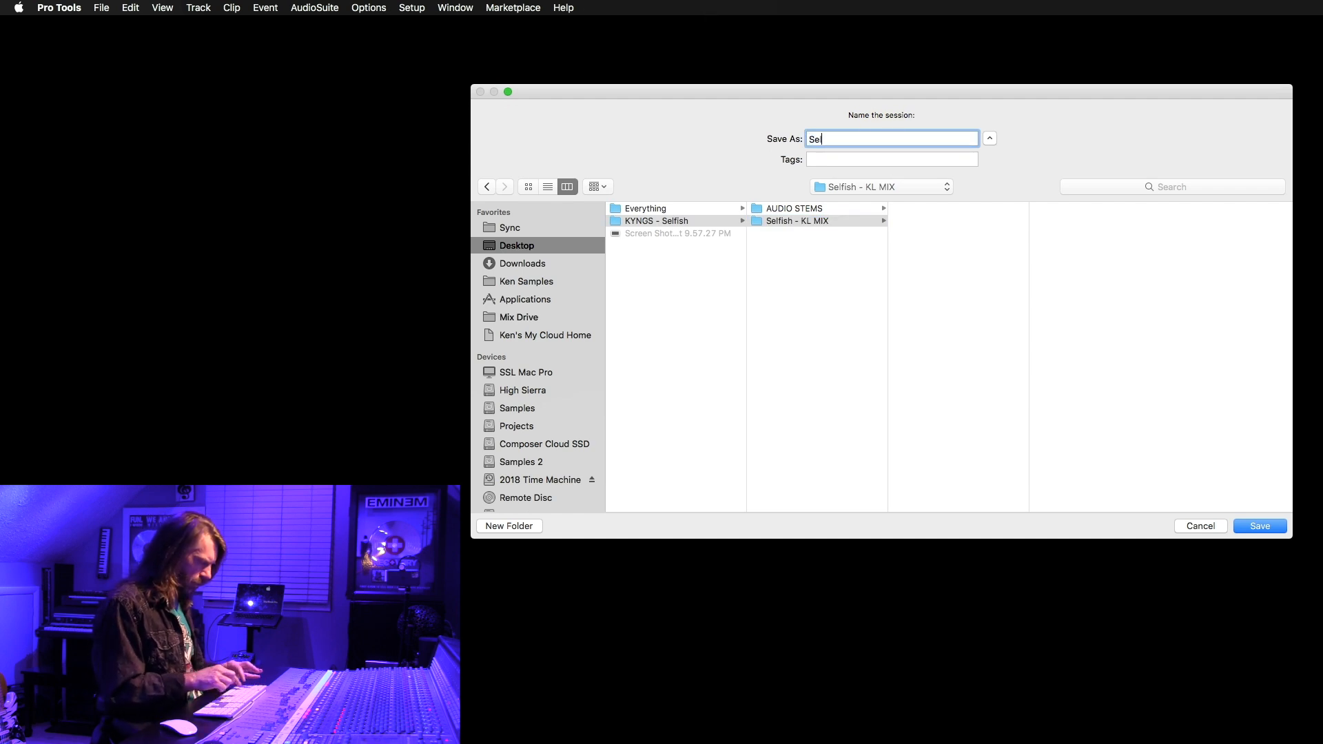
pyautogui.write('fish KL Mi')
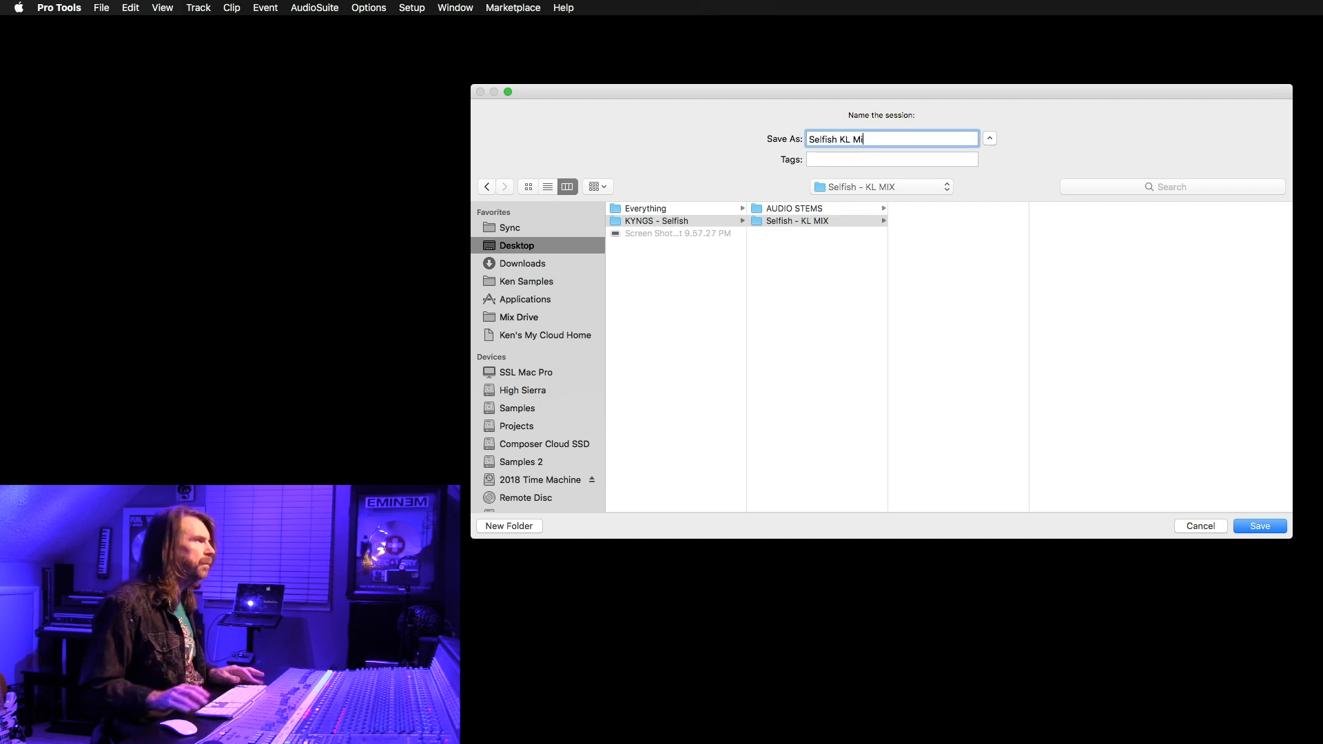
pyautogui.write('x')
pyautogui.press('Return')
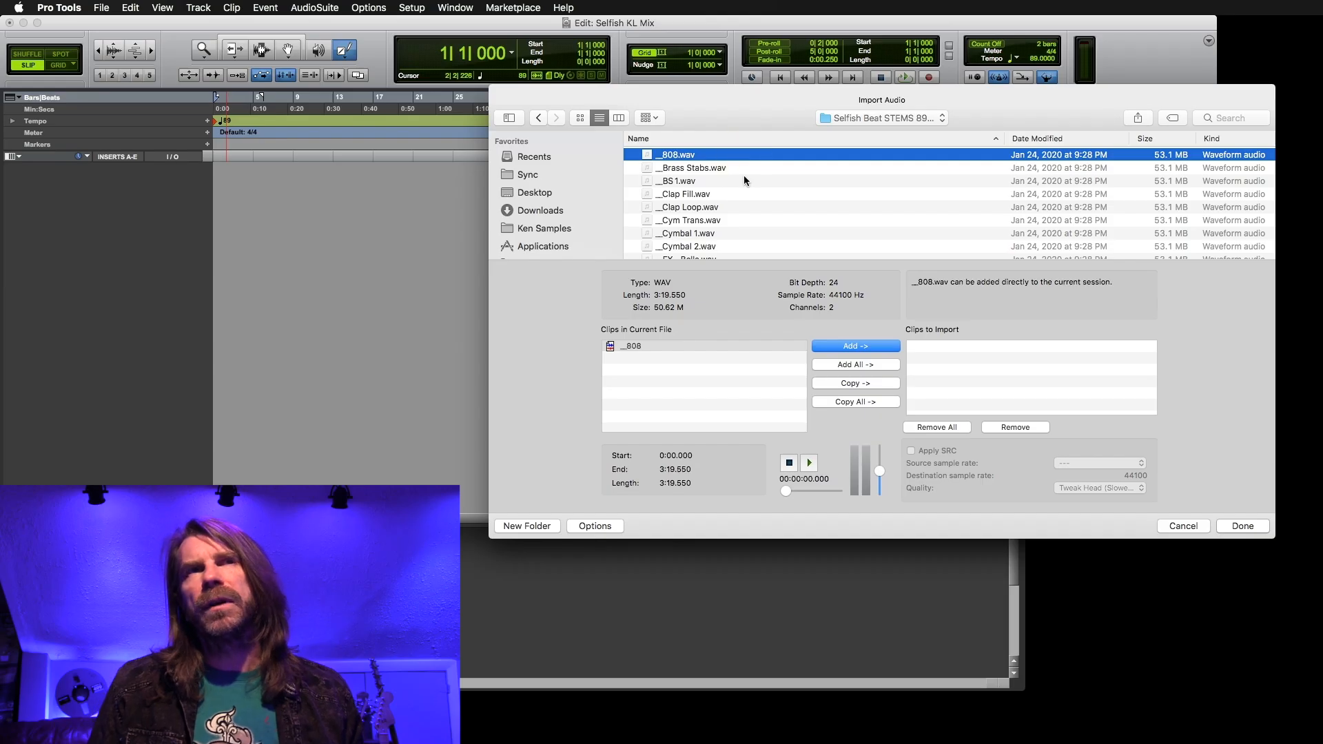
# Step: Import all beat stems from __808.wav through REFERENCE 89BPM.wav into the session as new tracks
pyautogui.scroll(-10, 743, 181)
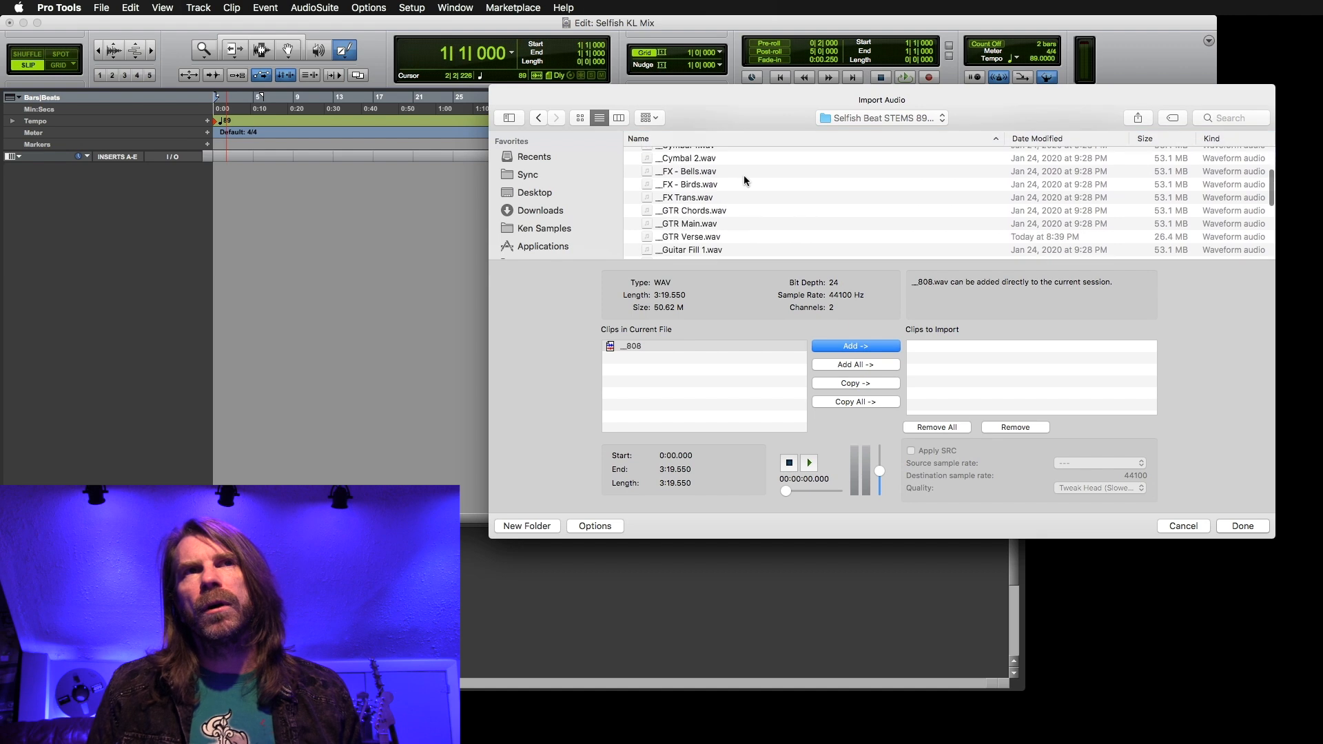
pyautogui.keyDown('shift'); pyautogui.click(732, 254); pyautogui.keyUp('shift')
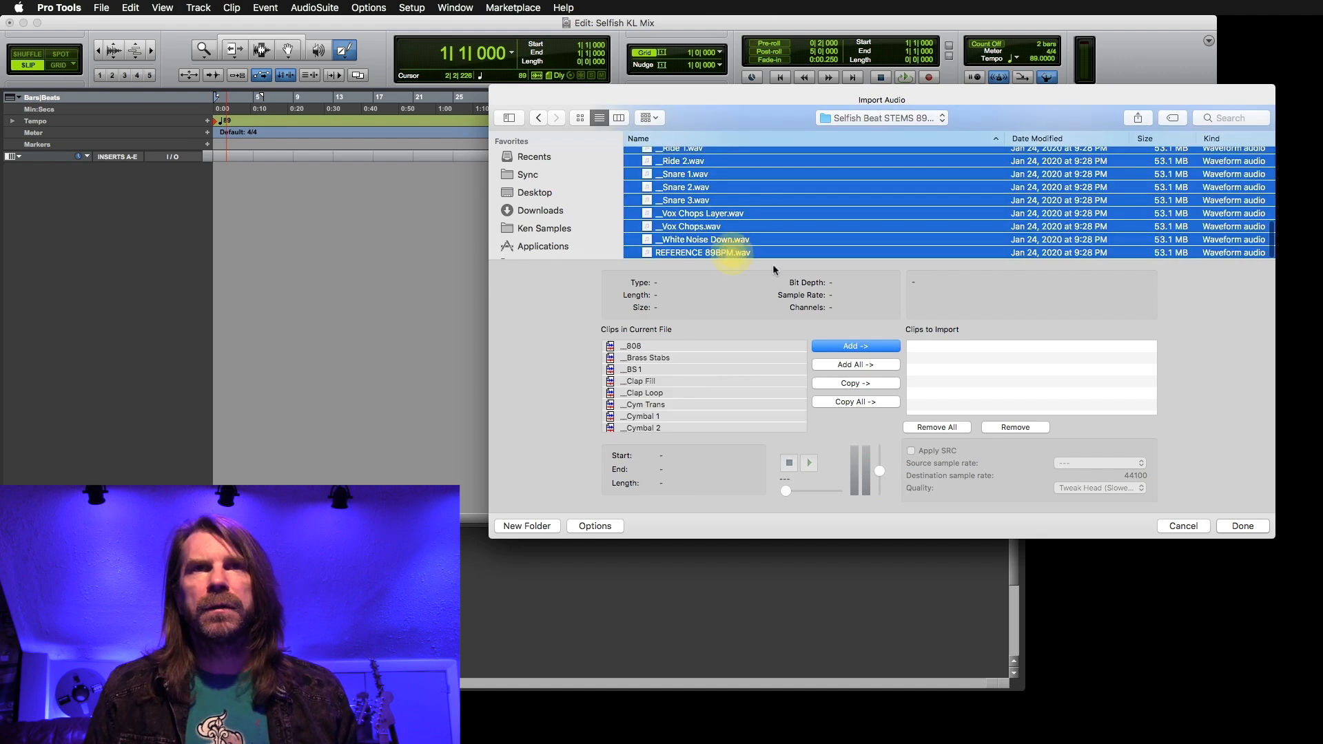
pyautogui.click(872, 367)
pyautogui.click(1243, 526)
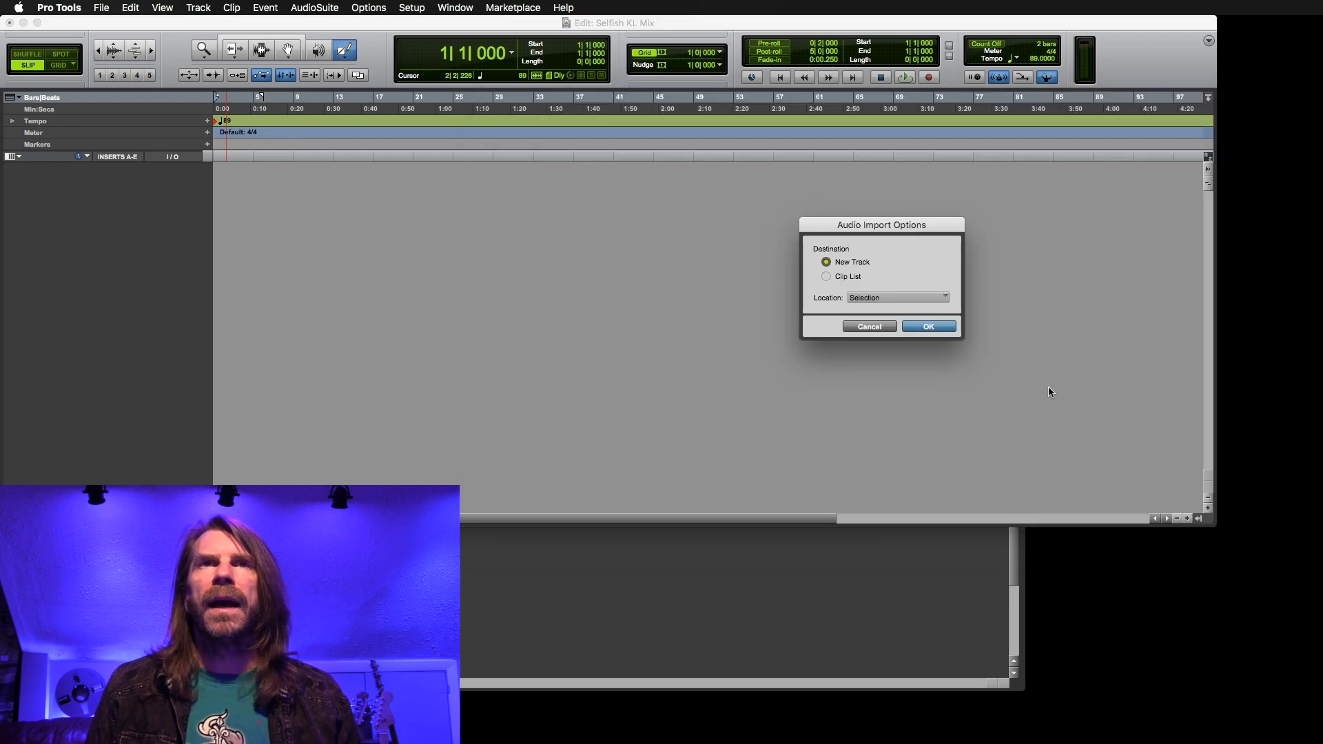
pyautogui.click(941, 328)
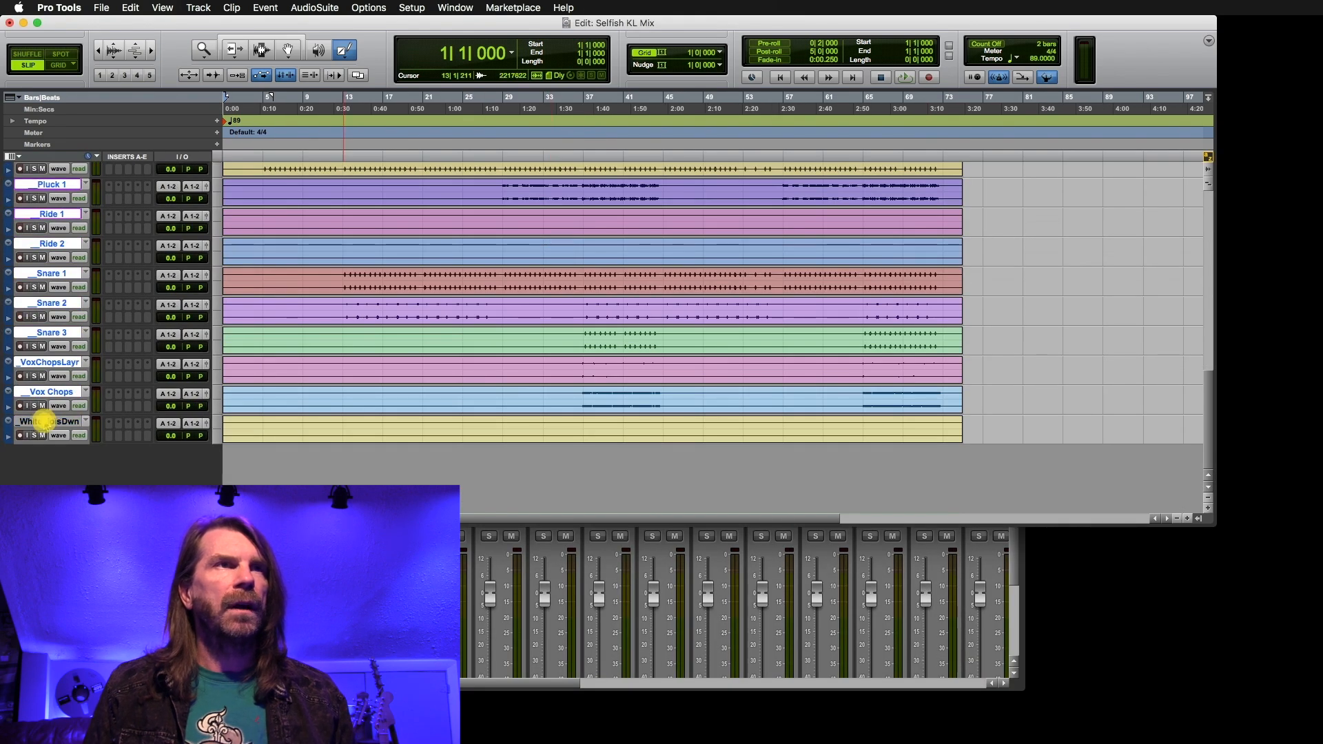
# Step: Select the White Noise Down track as the insertion point, start another audio import and browse to the Selfish Vocal STEMS folder
pyautogui.click(43, 422)
pyautogui.click(102, 7)
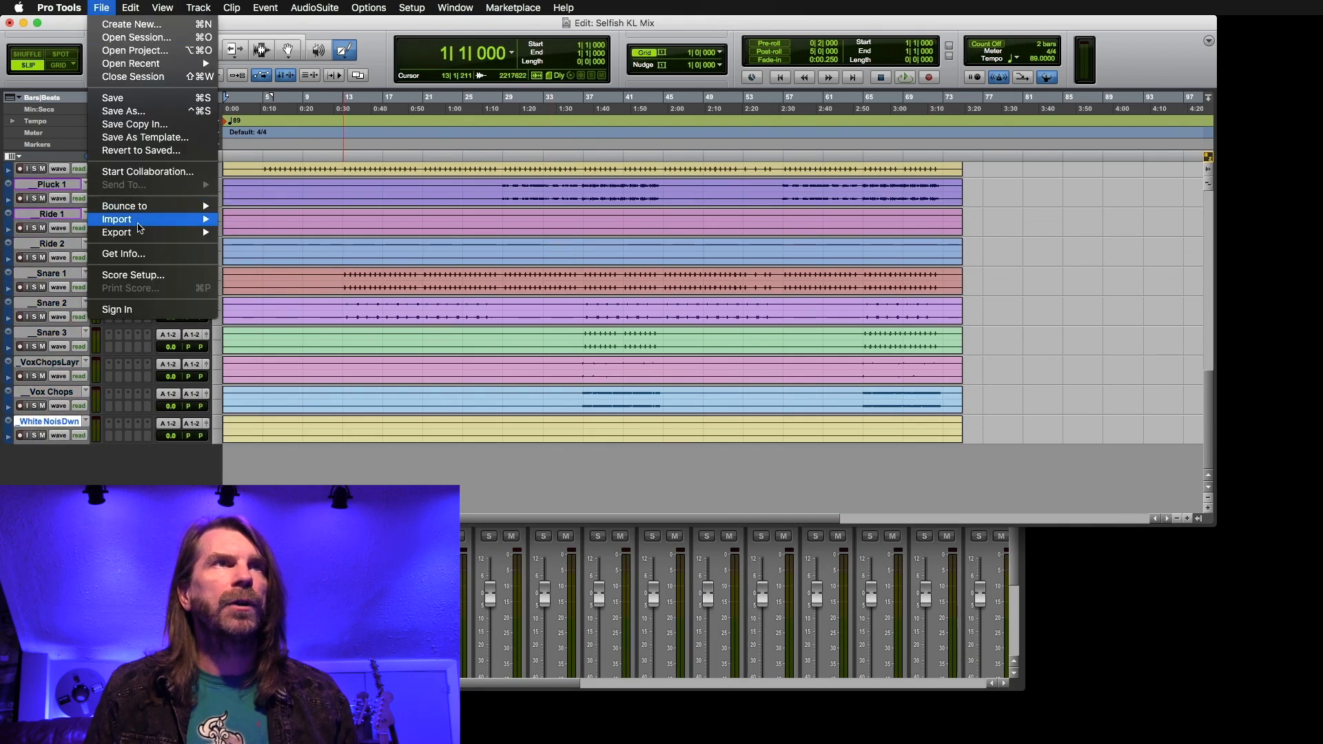
pyautogui.moveTo(161, 222)
pyautogui.click(391, 242)
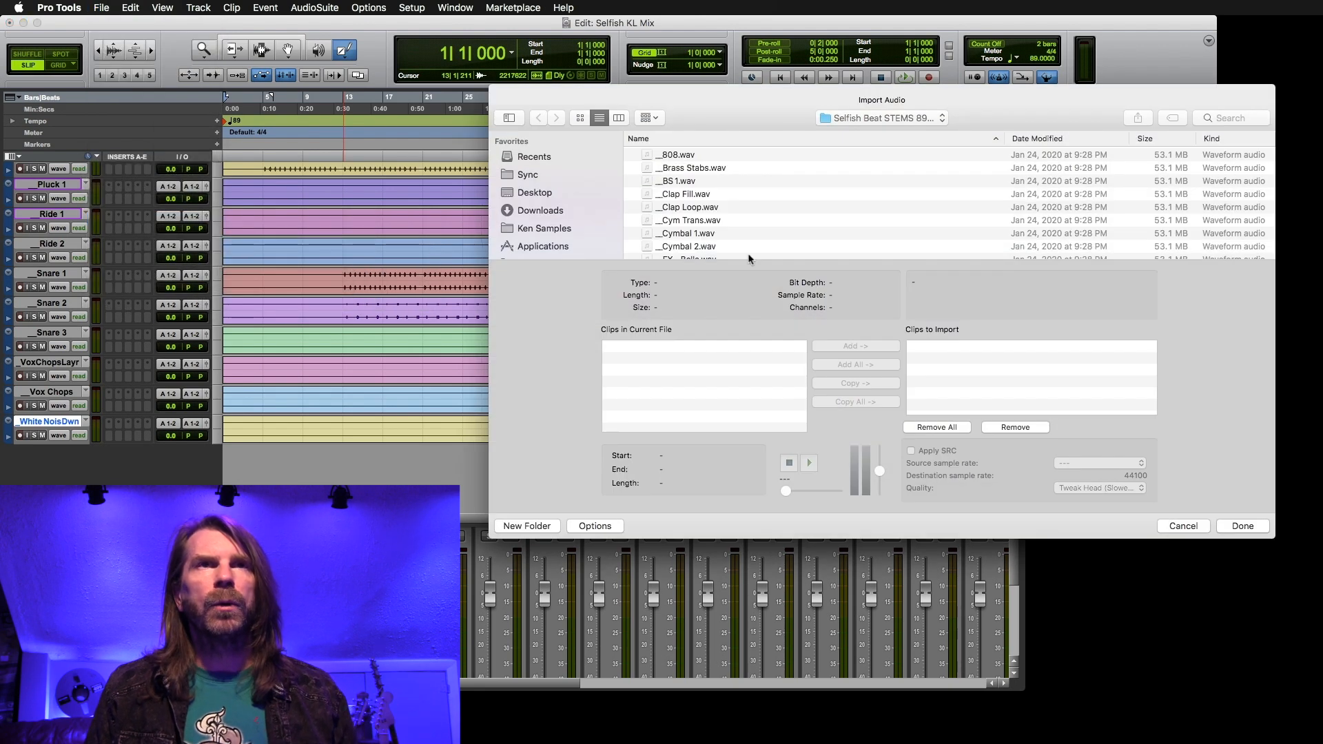
pyautogui.click(885, 118)
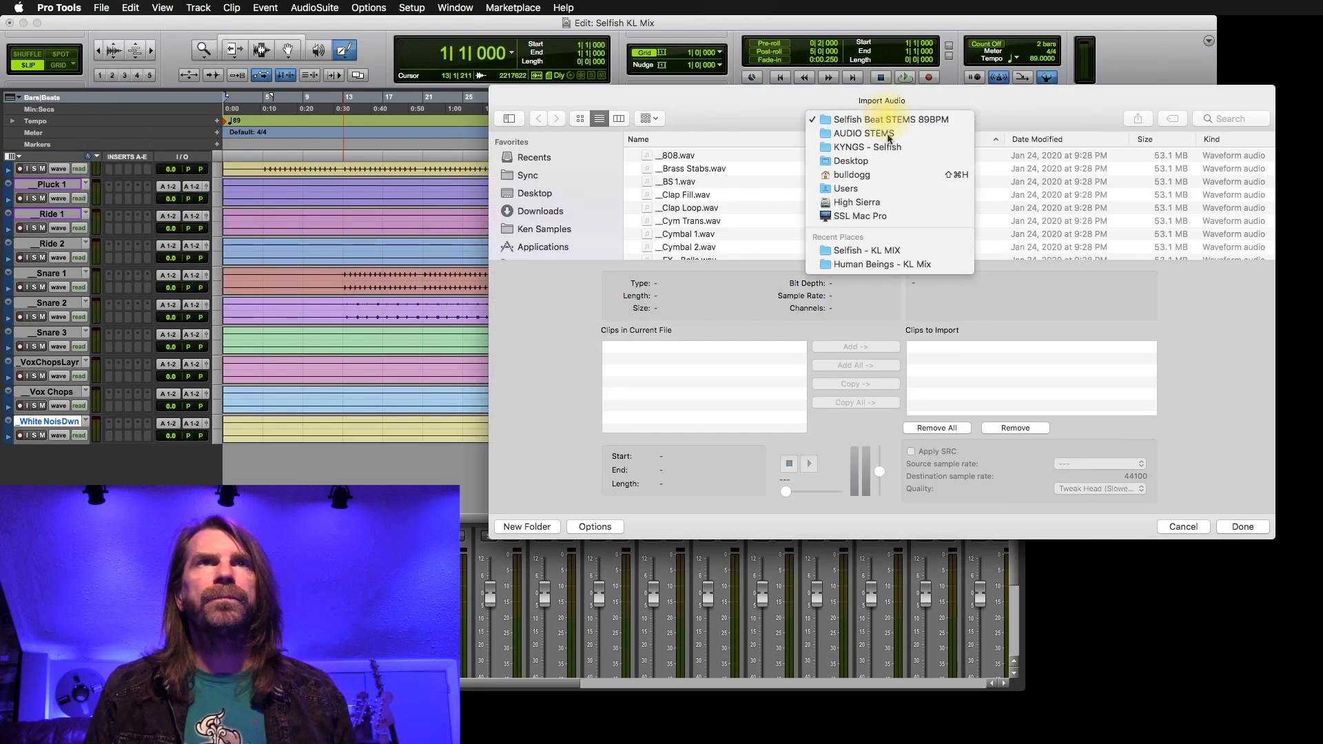
pyautogui.click(875, 133)
pyautogui.click(738, 168)
pyautogui.doubleClick(737, 169)
# Step: Add all vocal stems from Ad Libs through Verse BGV 2 R and import them as new tracks
pyautogui.click(732, 162)
pyautogui.scroll(-5, 732, 163)
pyautogui.keyDown('shift'); pyautogui.click(743, 253); pyautogui.keyUp('shift')
pyautogui.click(858, 365)
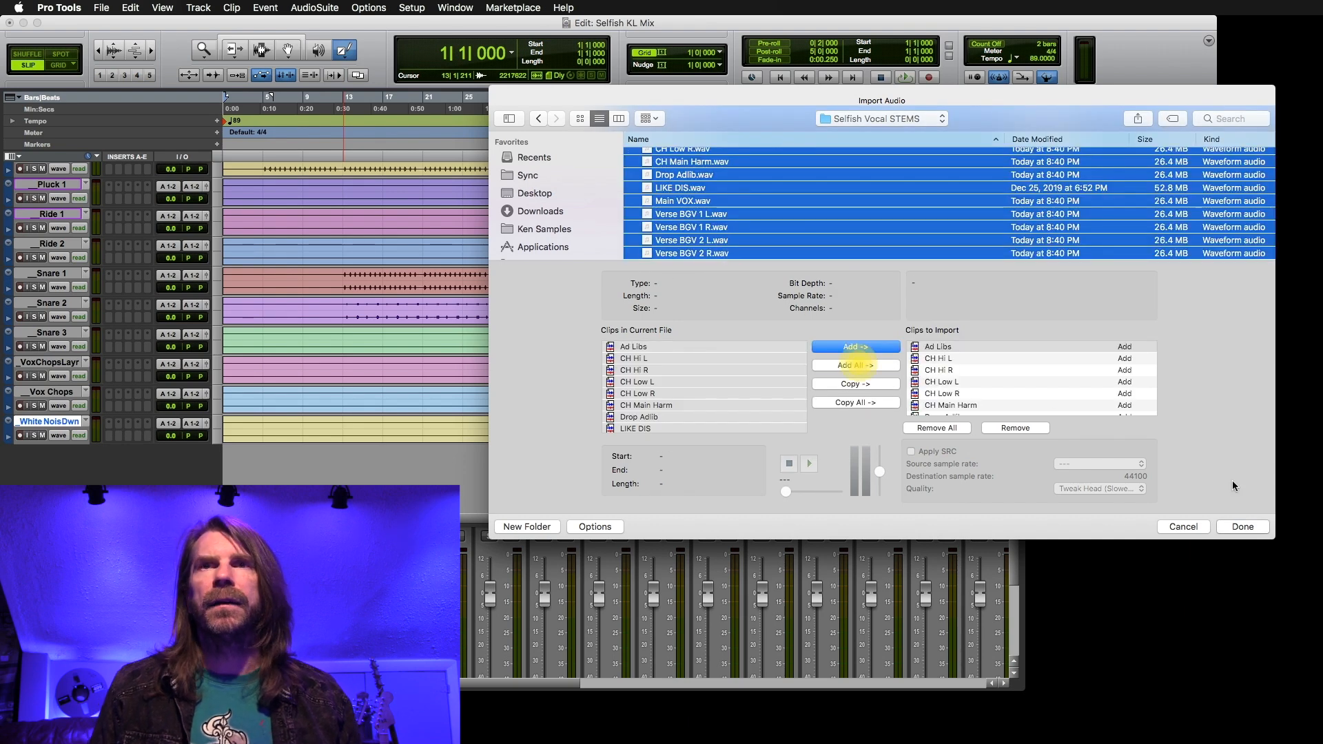
pyautogui.click(1244, 527)
pyautogui.click(935, 328)
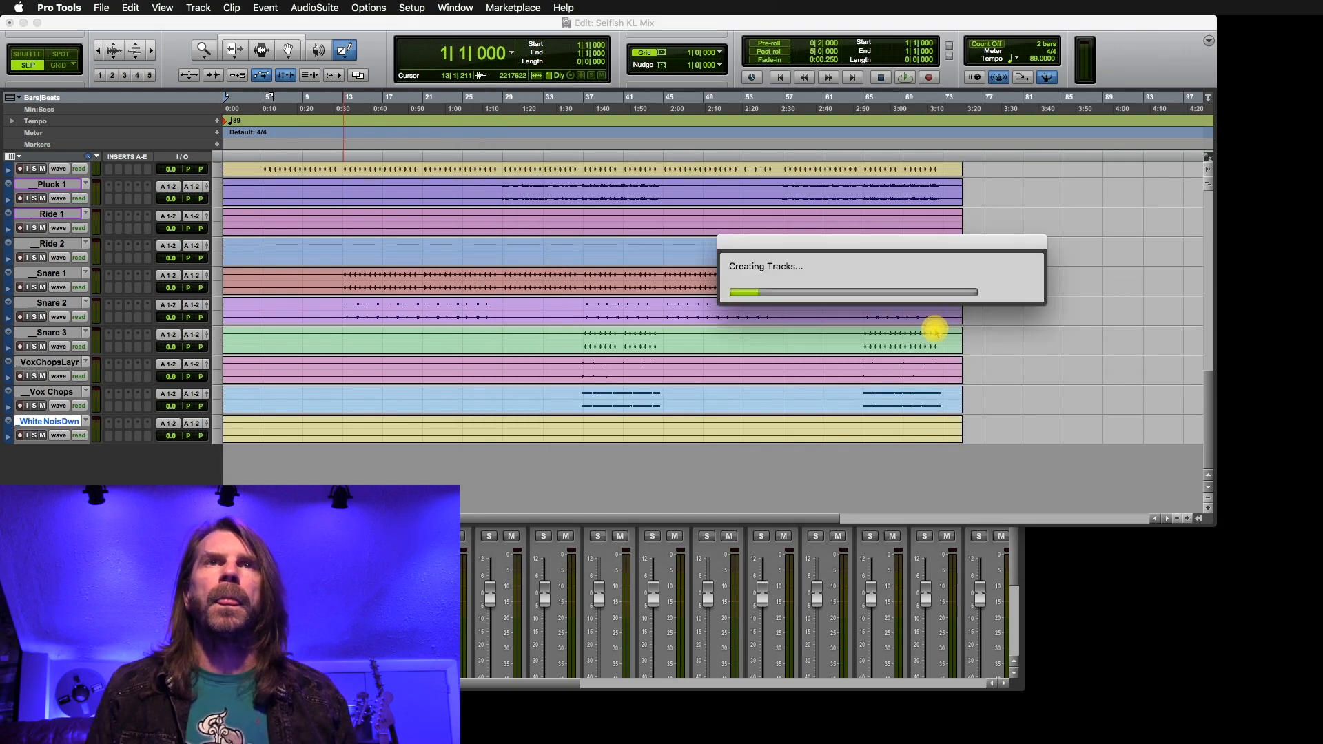
# Step: Open the Color Palette and color the selected vocal tracks bright purple
pyautogui.scroll(-3, 604, 365)
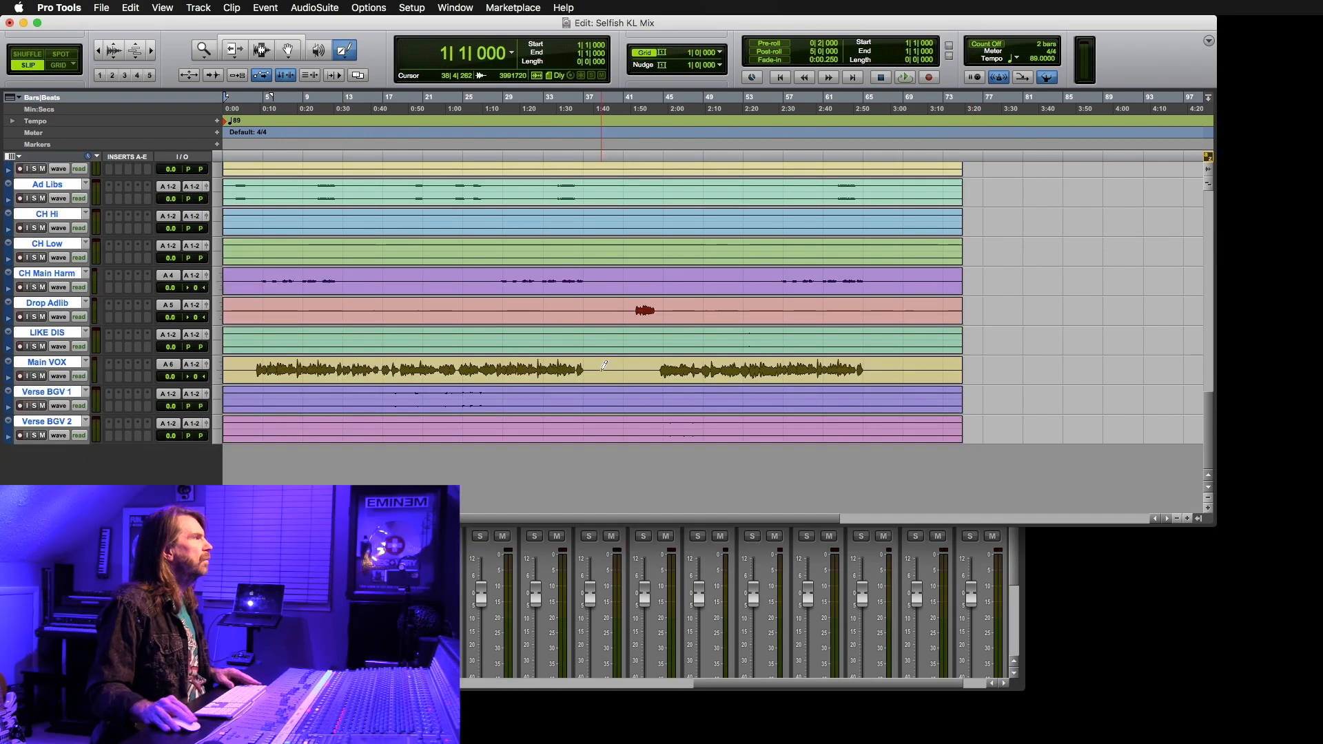
pyautogui.click(456, 7)
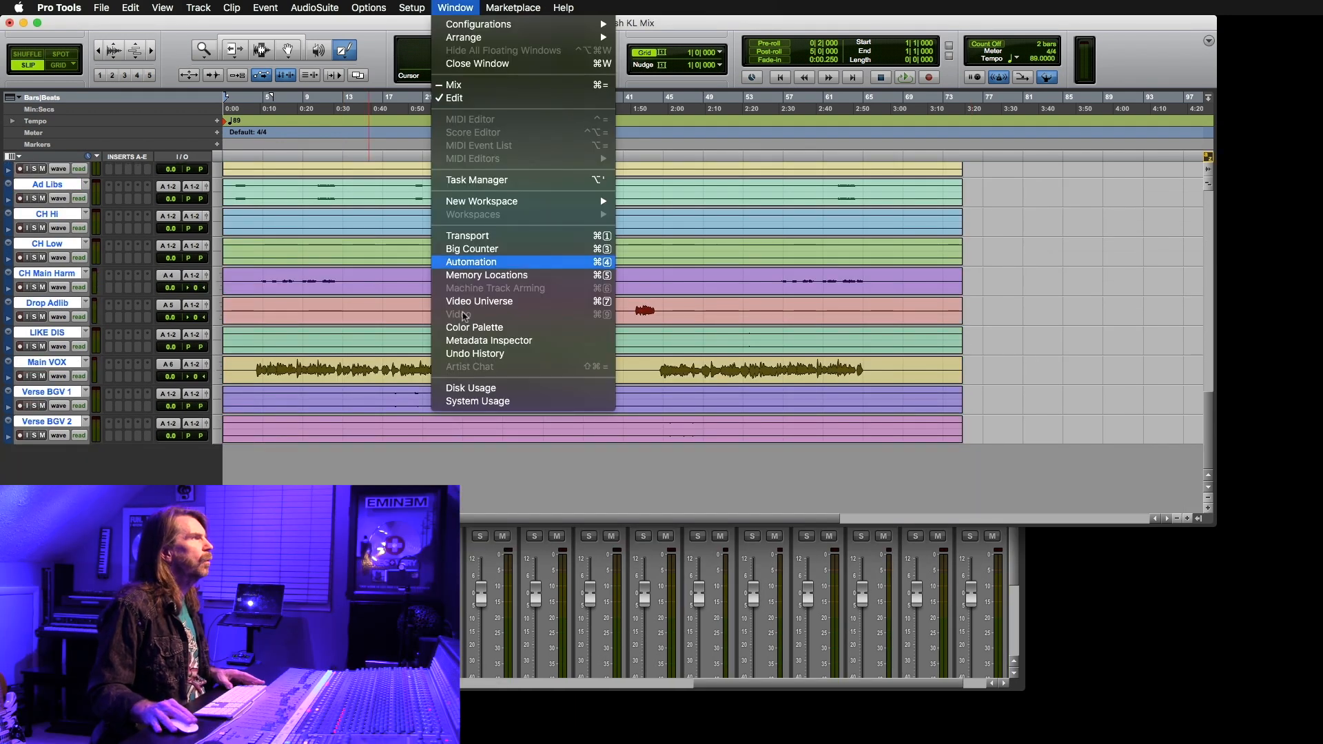
pyautogui.click(474, 328)
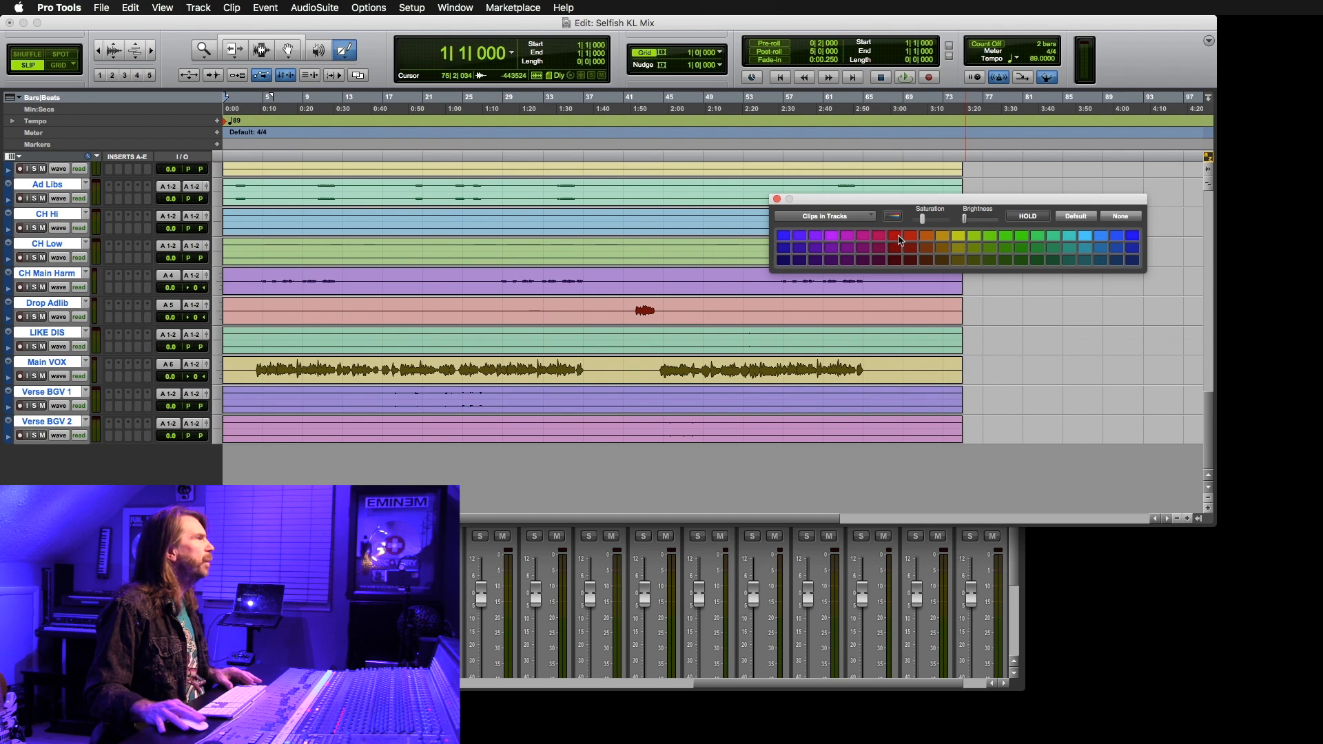
pyautogui.click(831, 235)
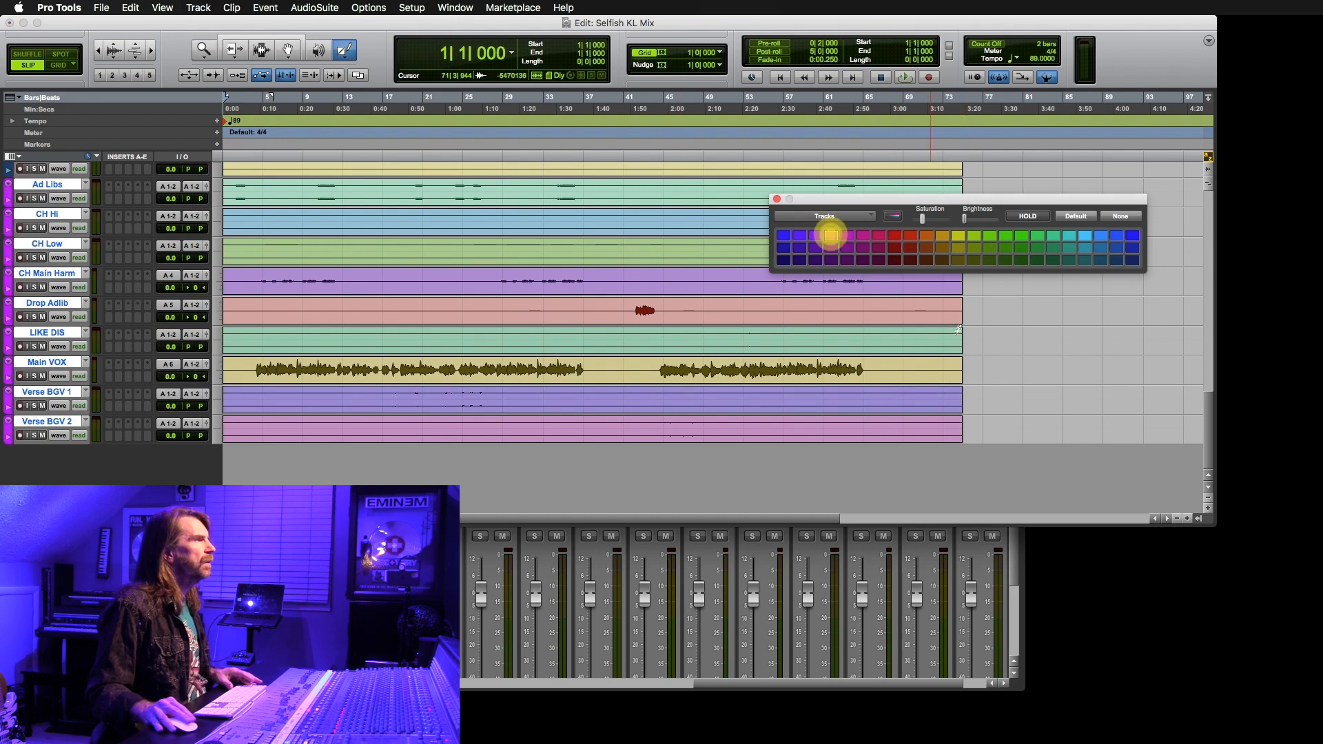
# Step: Select the clips across all vocal tracks from Ad Libs through Verse BGV 2 and color them bright purple
pyautogui.click(1010, 429)
pyautogui.moveTo(927, 412); pyautogui.dragTo(117, 231)
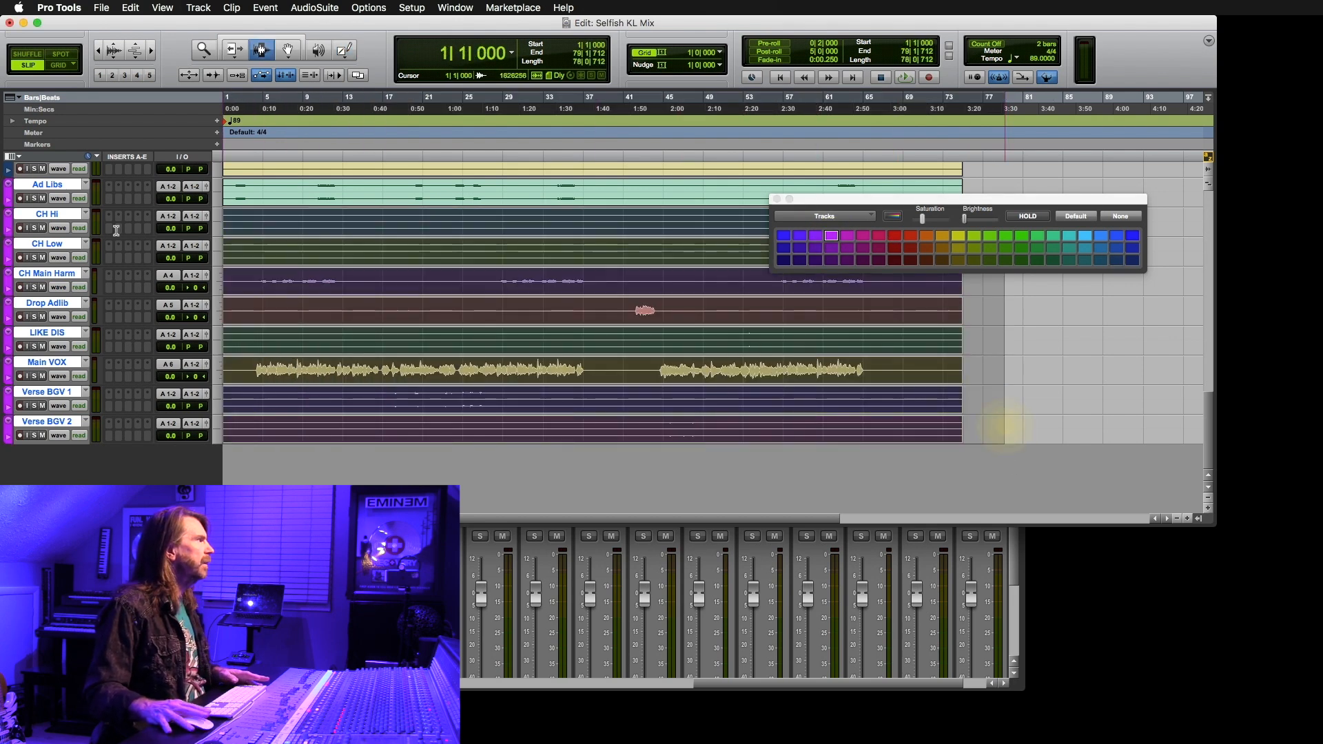
pyautogui.keyDown('shift'); pyautogui.click(329, 199); pyautogui.keyUp('shift')
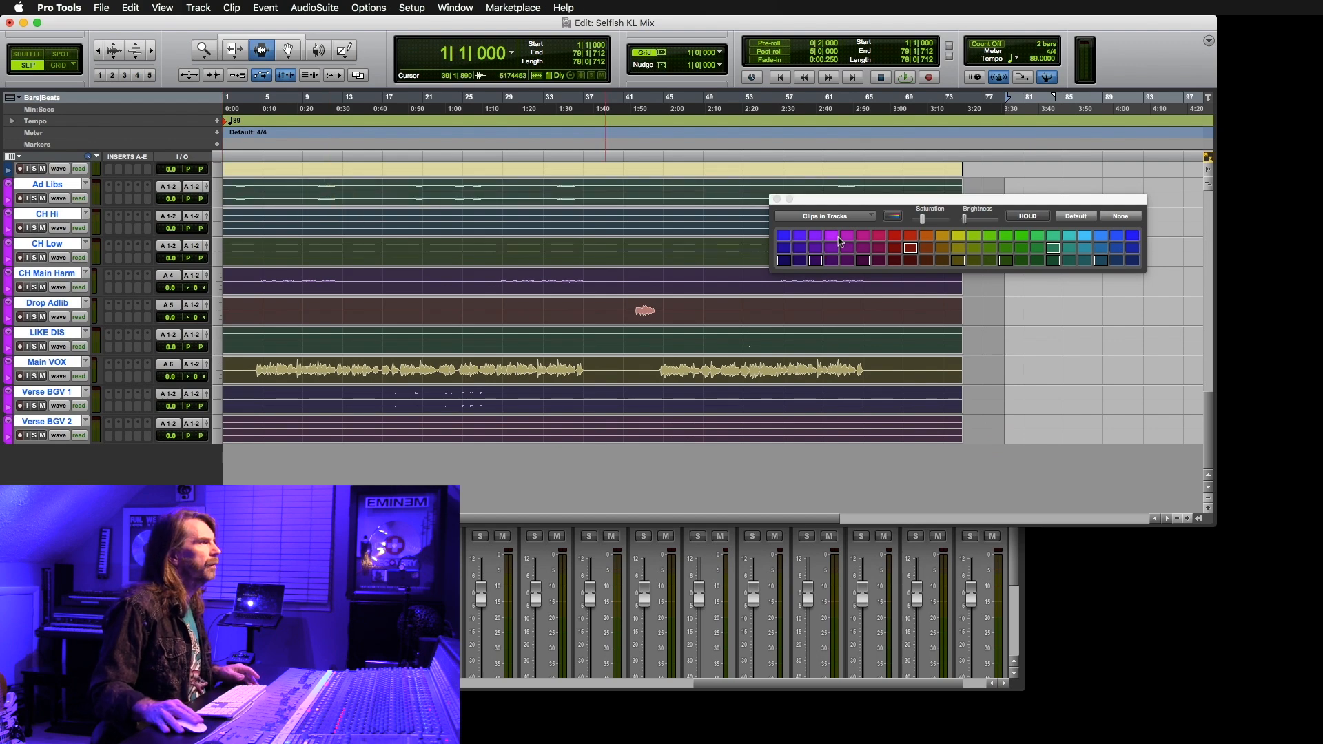
pyautogui.click(838, 237)
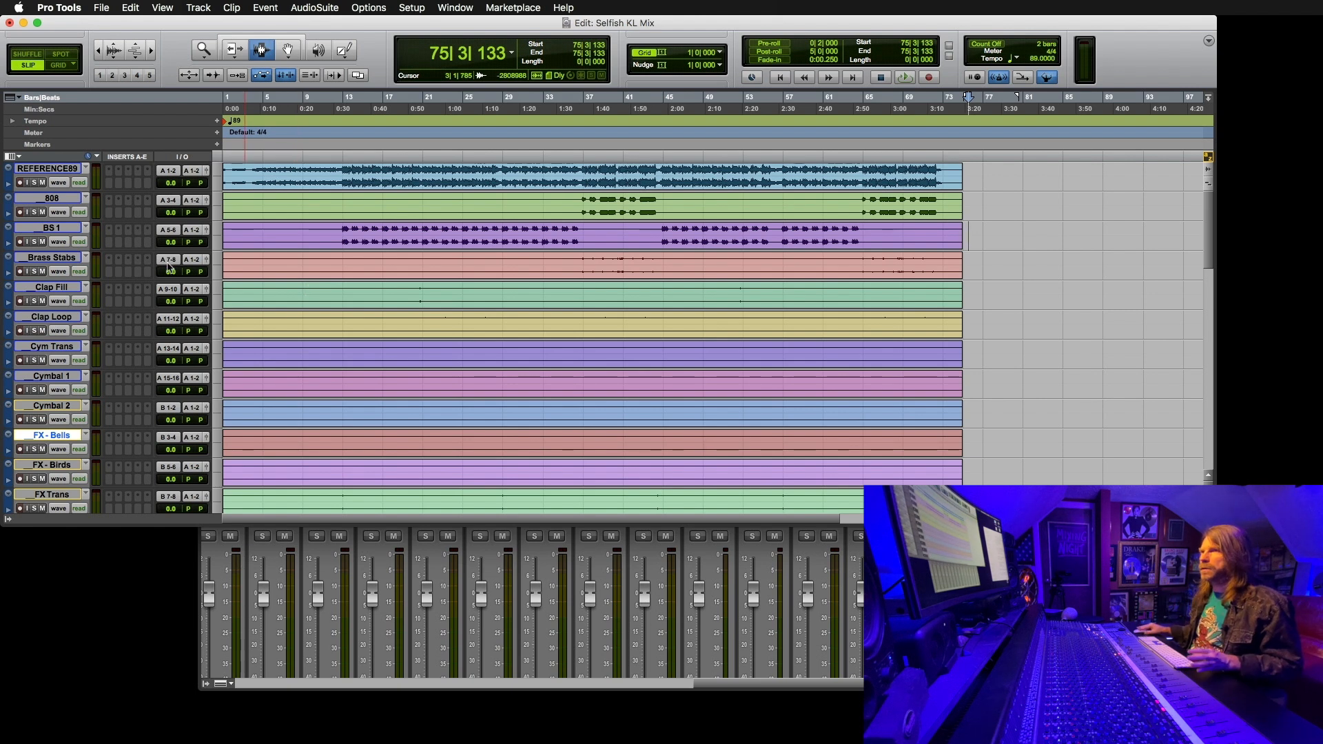
# Step: Check the name of the Clap Loop track and look through the imported beat and vocal tracks
pyautogui.doubleClick(55, 317)
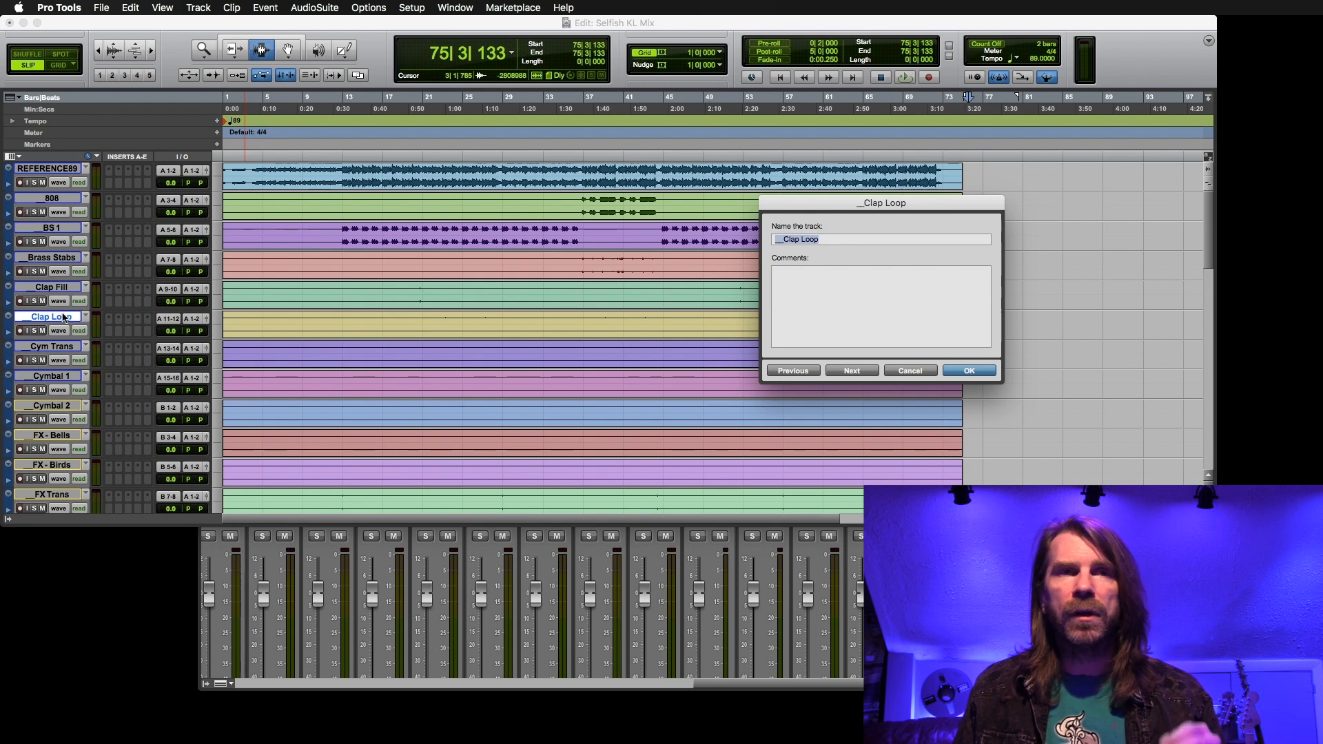
pyautogui.click(916, 371)
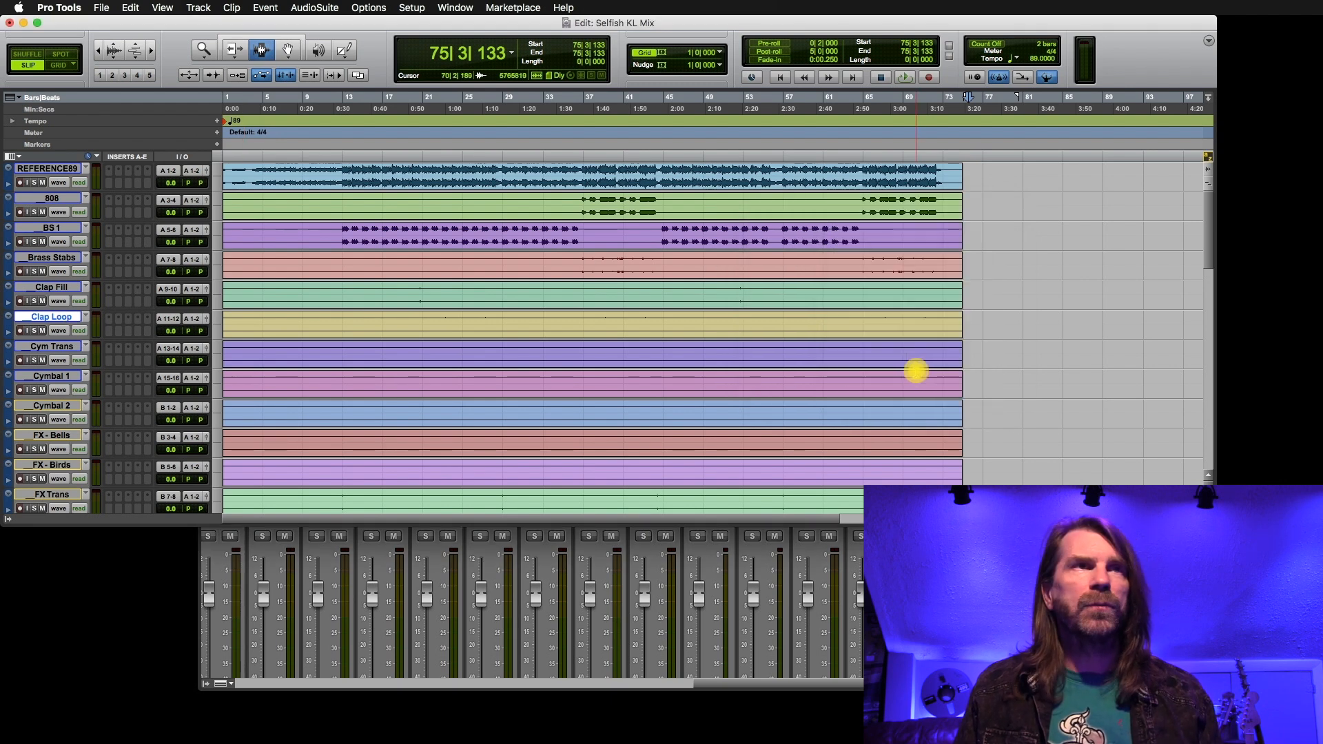
pyautogui.scroll(-20, 94, 306)
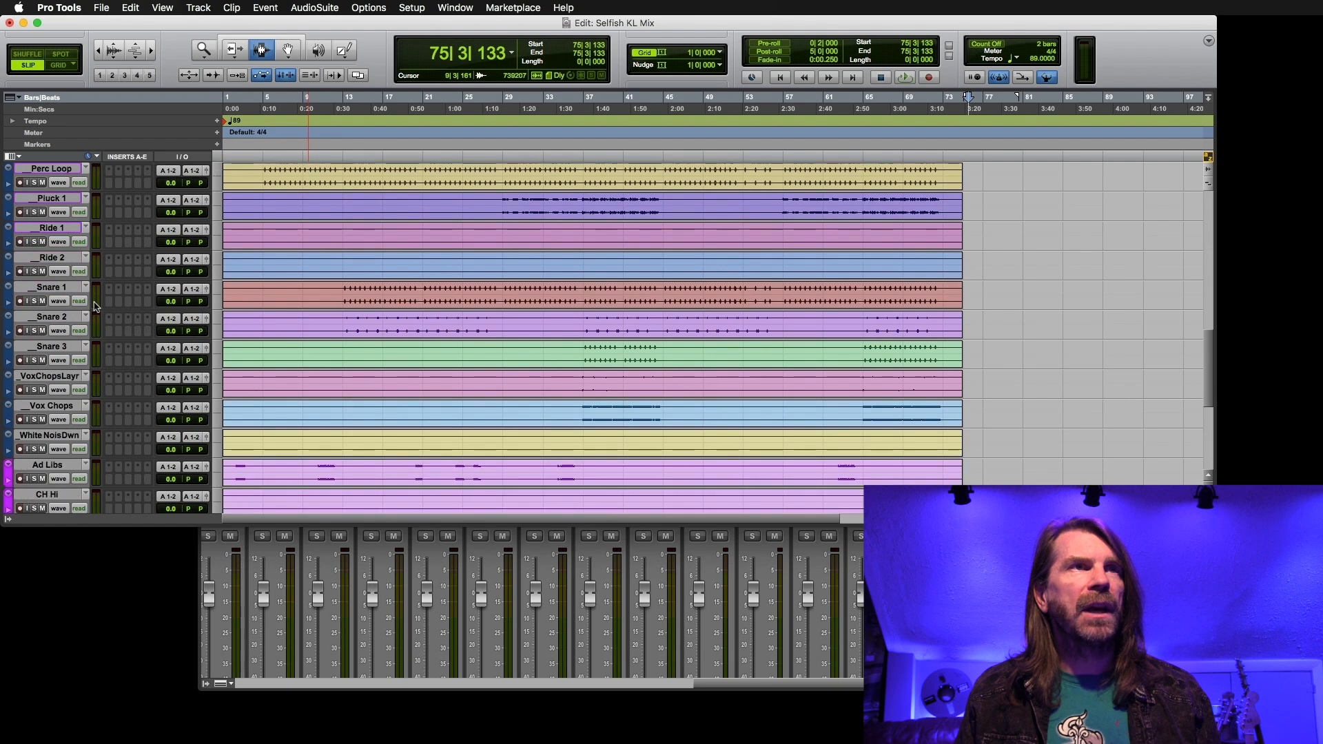
pyautogui.scroll(-3, 40, 370)
pyautogui.scroll(20, 40, 370)
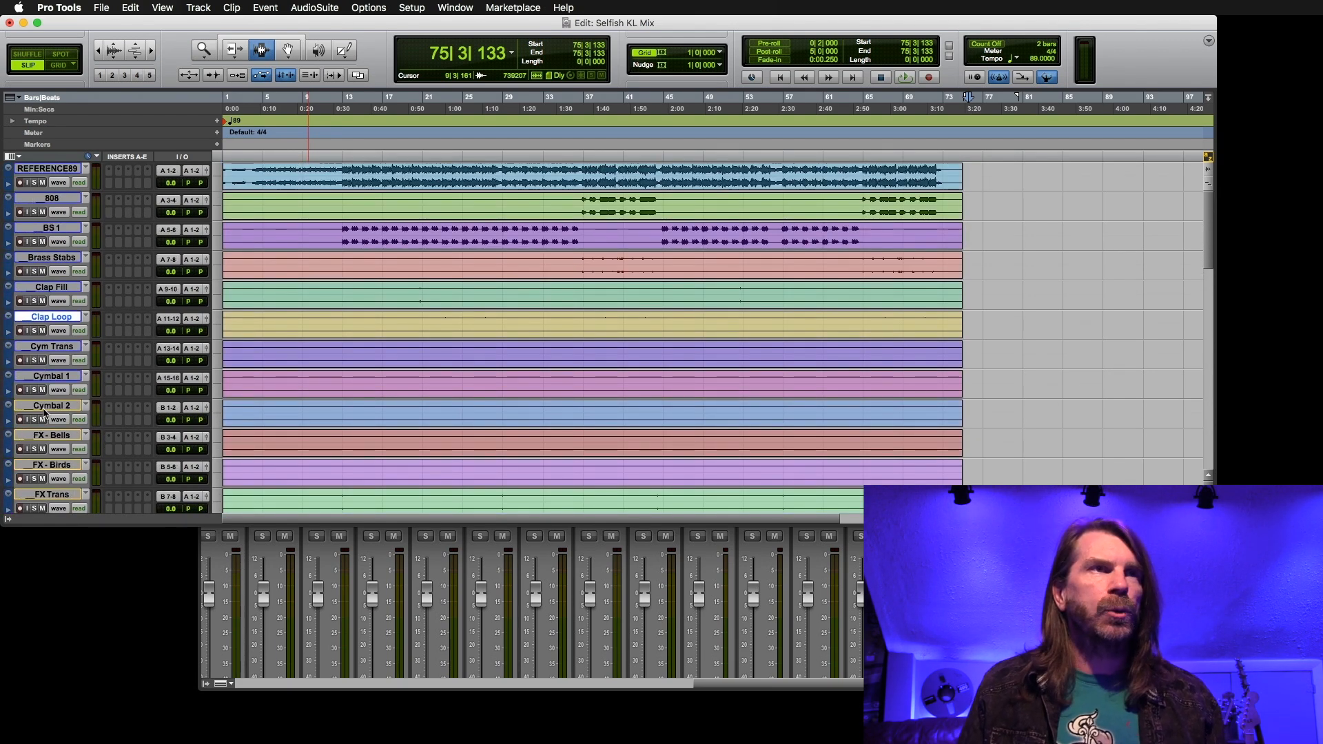
pyautogui.scroll(-7, 43, 412)
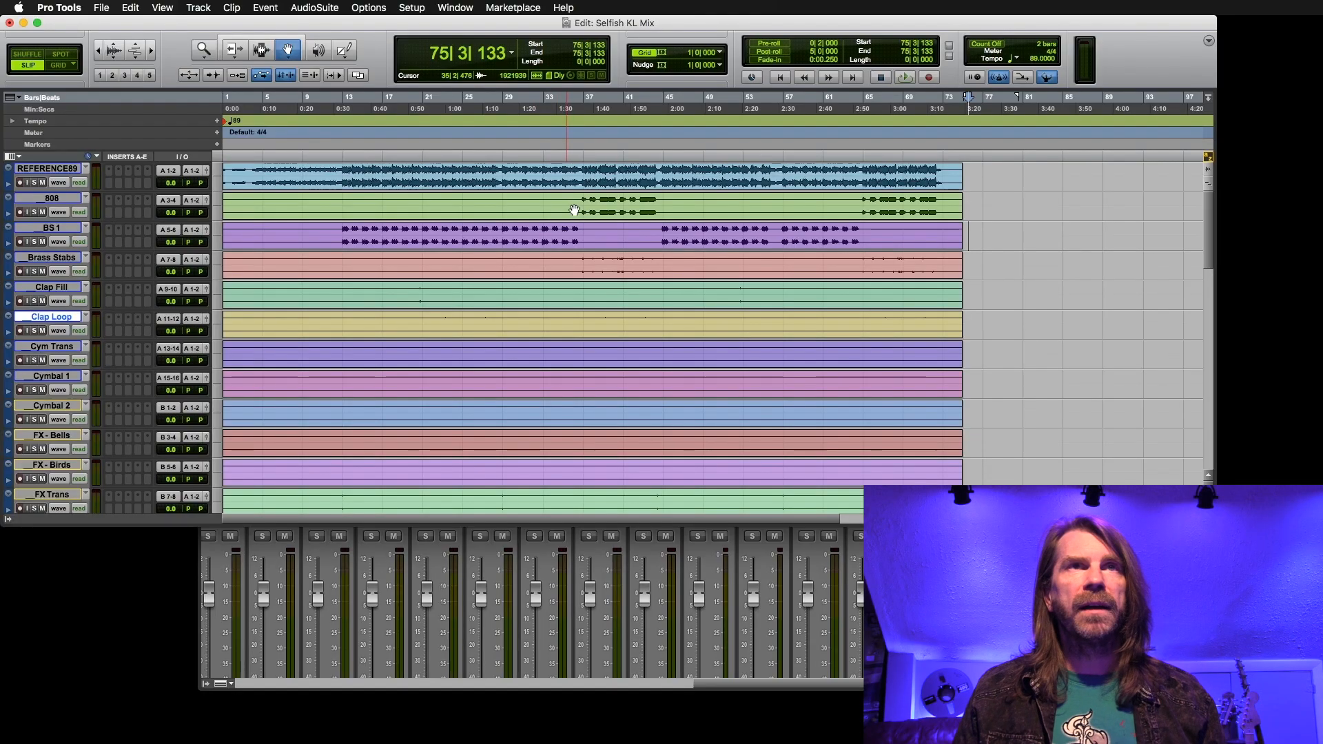
# Step: Strip silence from the 808 clip with -85 dB threshold, 500 msec minimum duration, 176 msec start pad and 1292 msec end pad
pyautogui.click(576, 206)
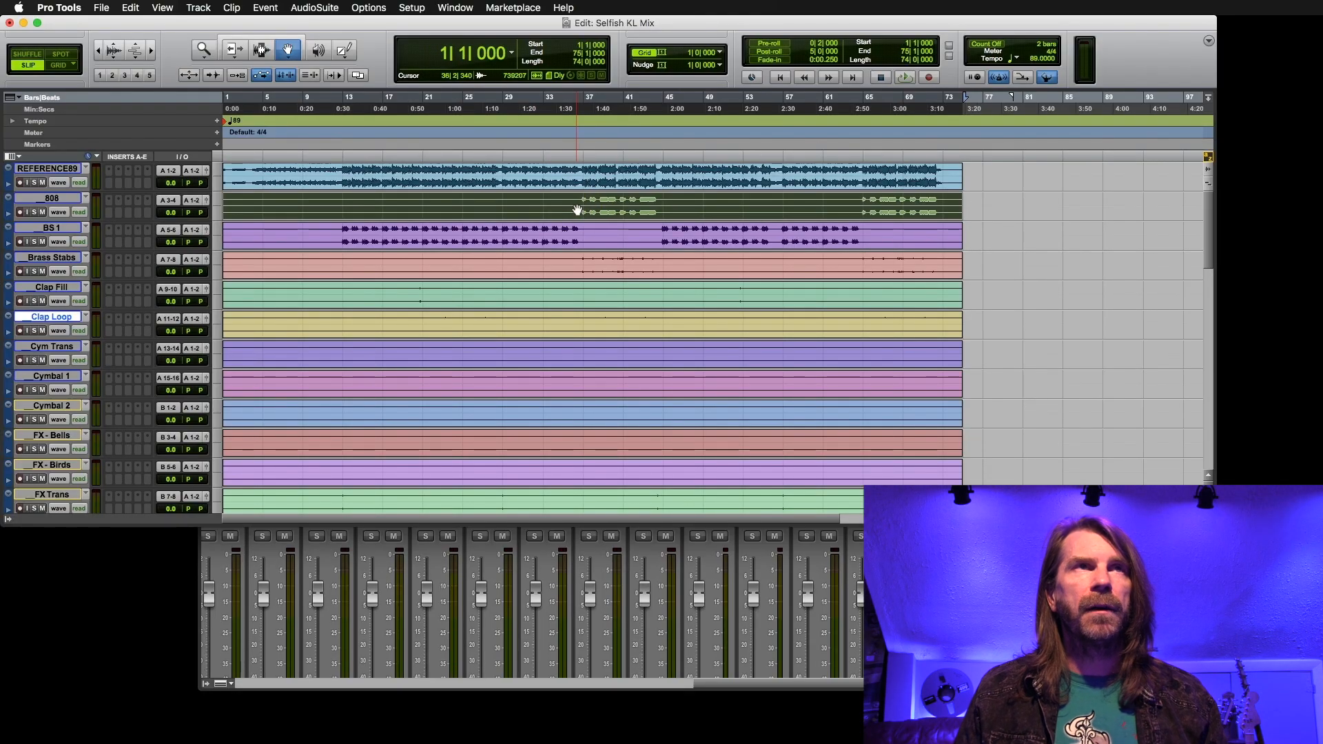
pyautogui.press('super+u')
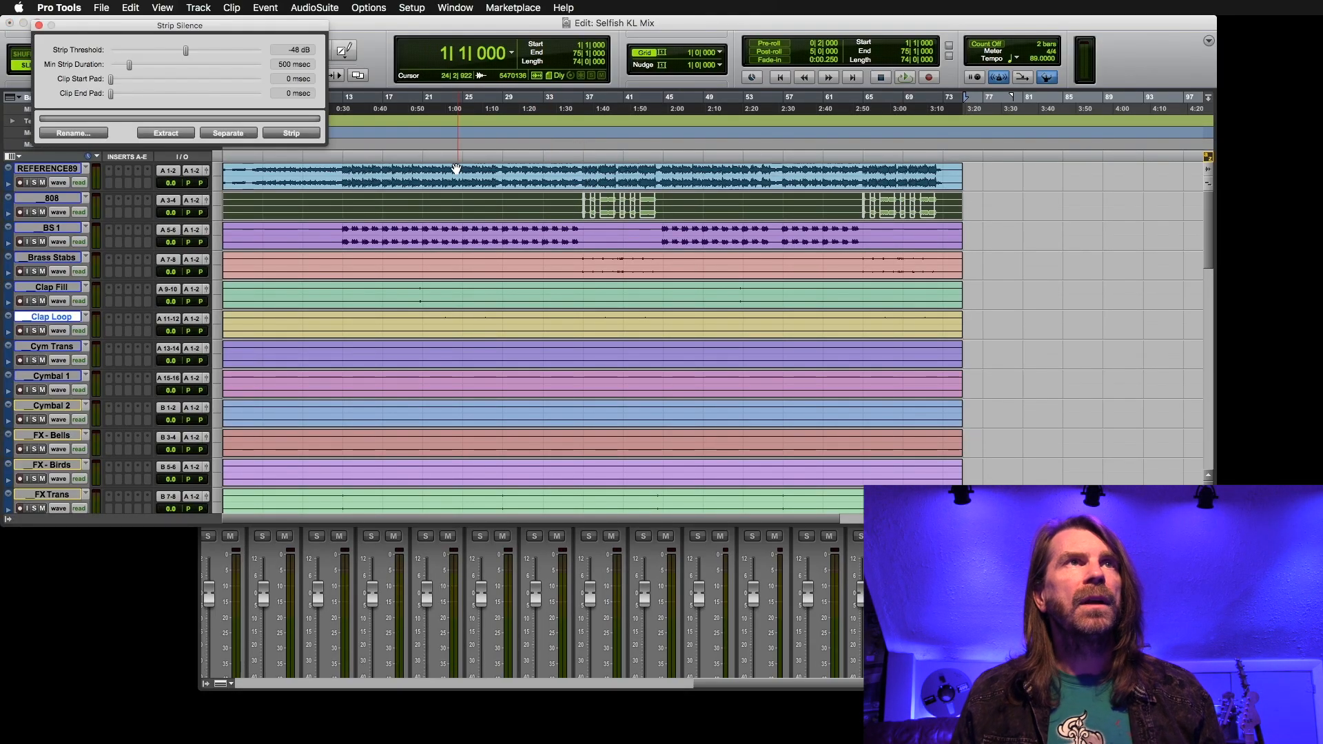
pyautogui.moveTo(212, 26); pyautogui.dragTo(743, 321)
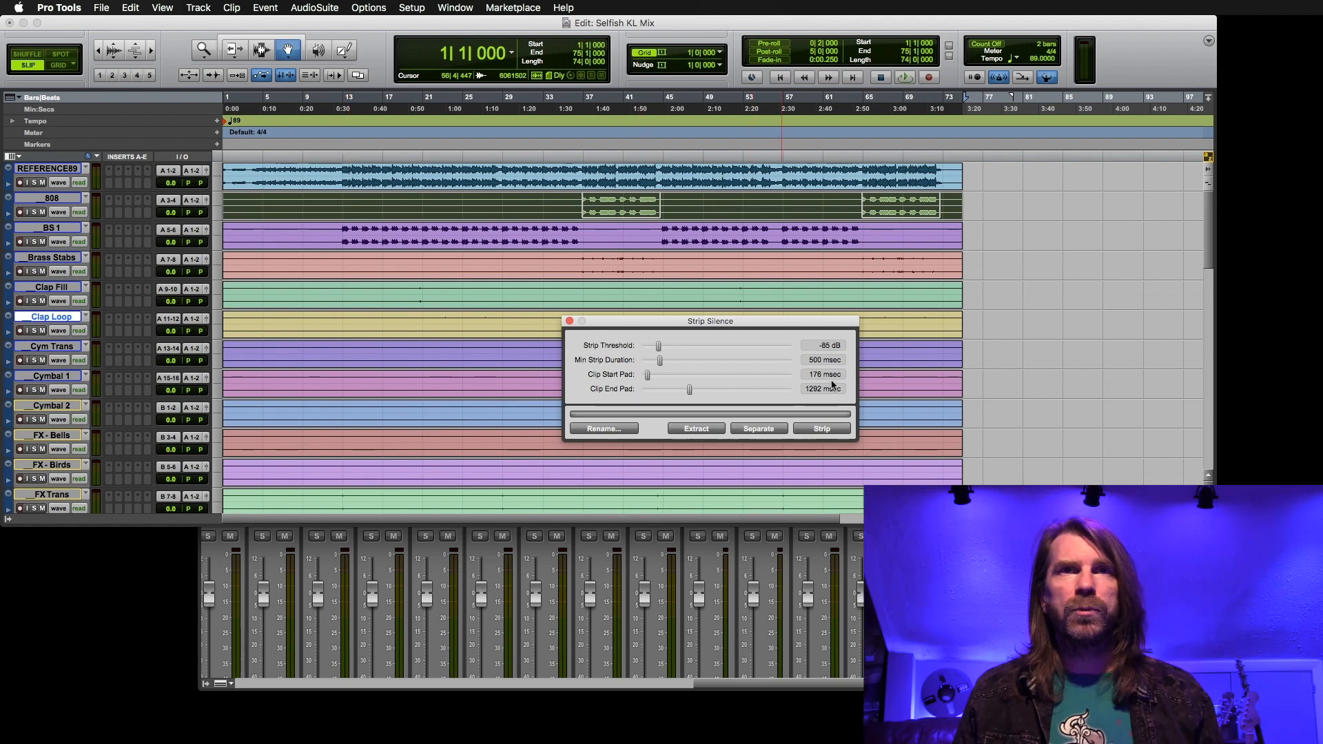
pyautogui.click(822, 429)
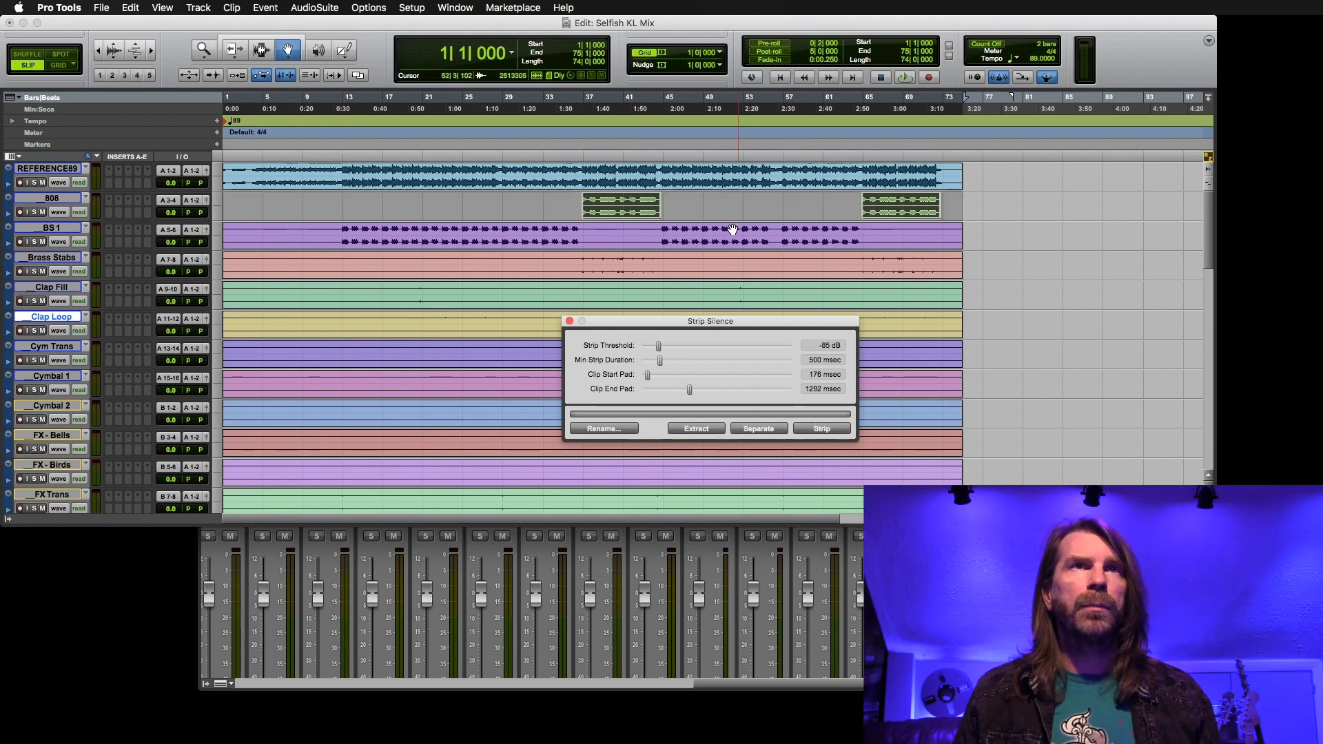
pyautogui.click(724, 210)
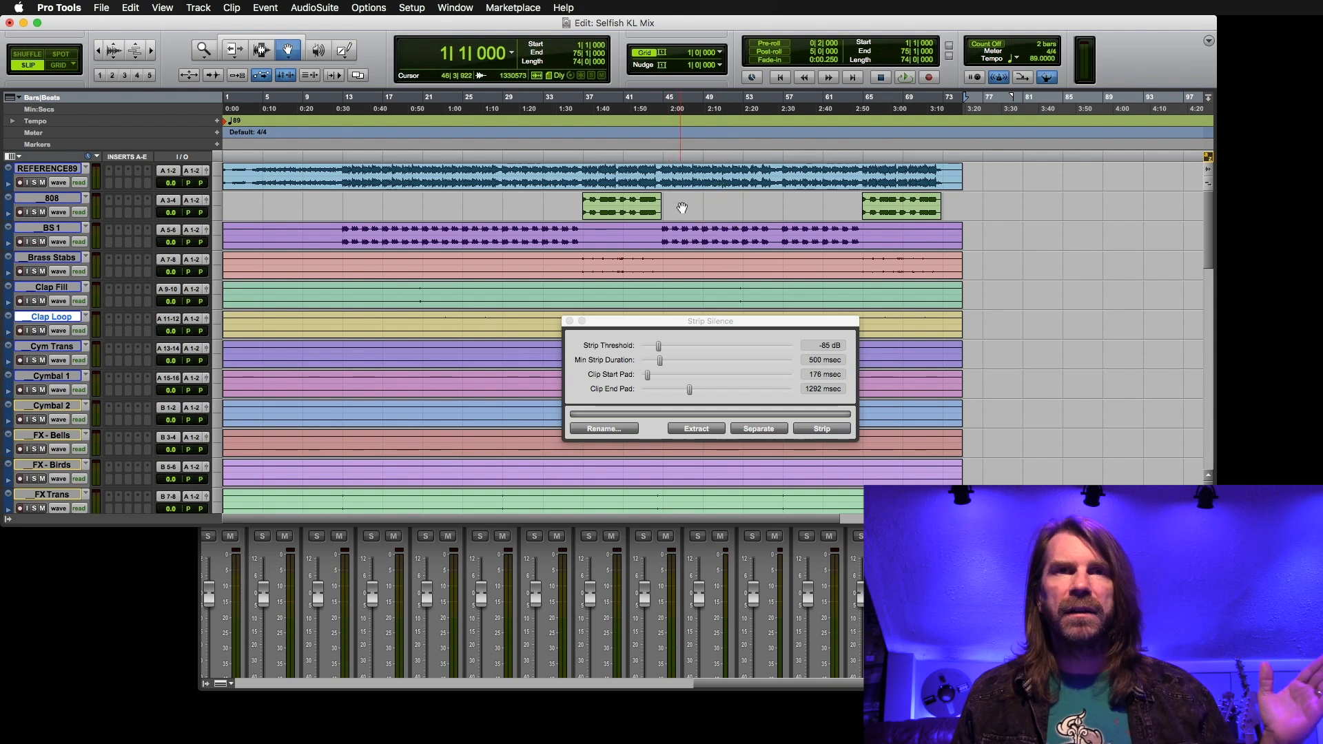
# Step: Strip the silence from the BS 1, Brass Stabs and Clap Fill clips with the same Strip Silence settings
pyautogui.click(686, 173)
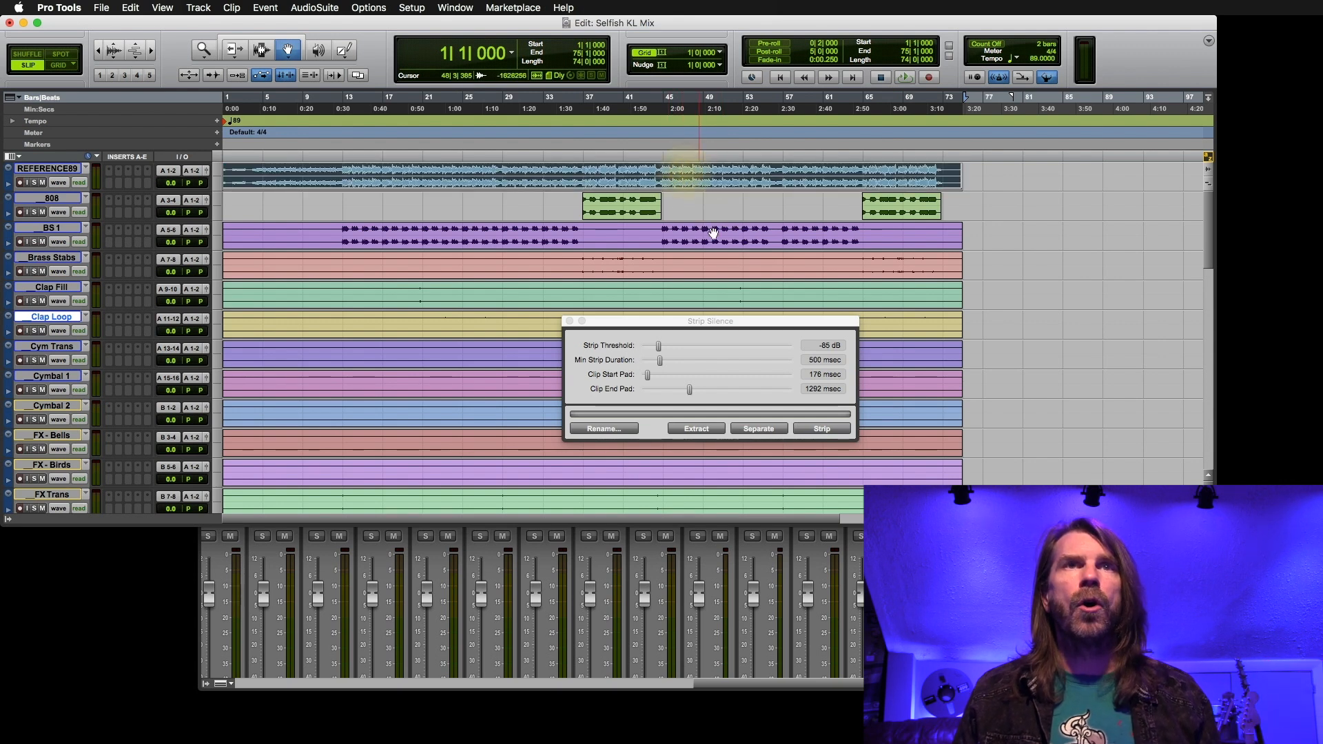
pyautogui.click(820, 427)
pyautogui.click(743, 224)
pyautogui.click(822, 428)
pyautogui.click(826, 266)
pyautogui.click(826, 428)
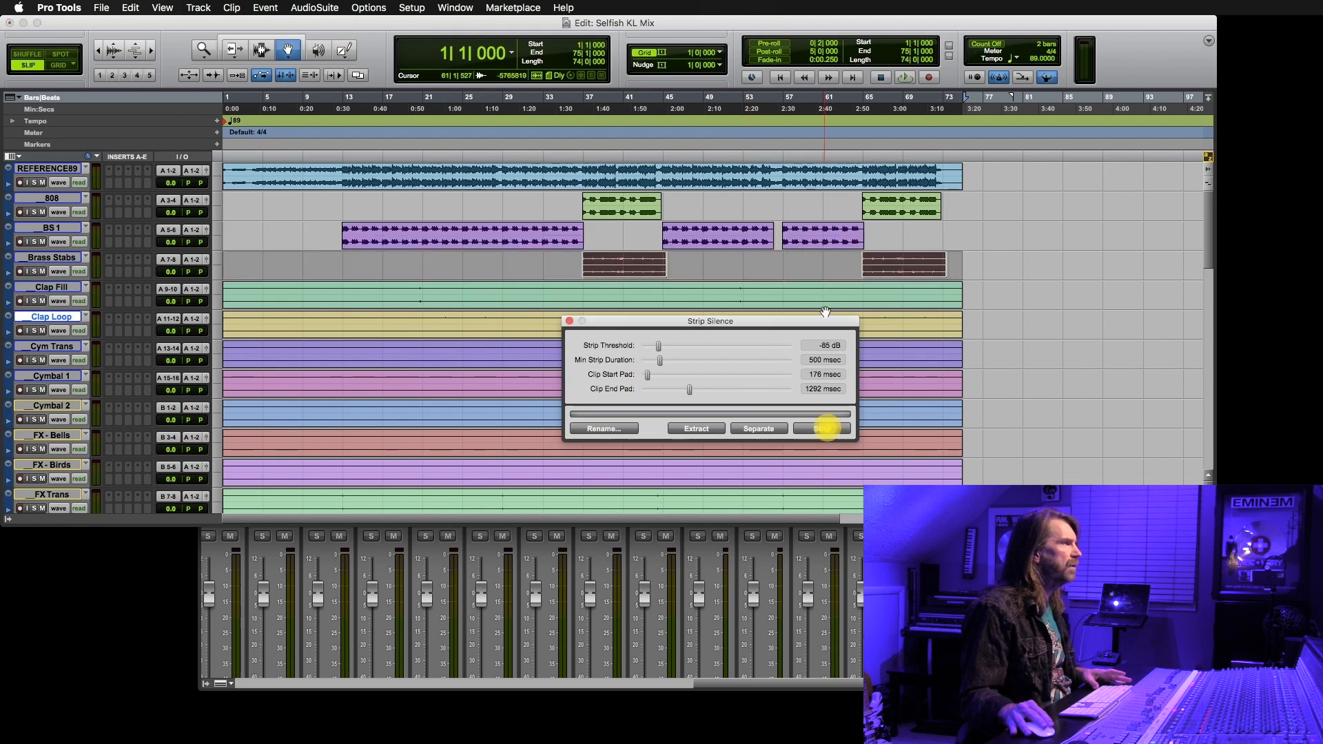
pyautogui.click(822, 290)
pyautogui.click(823, 428)
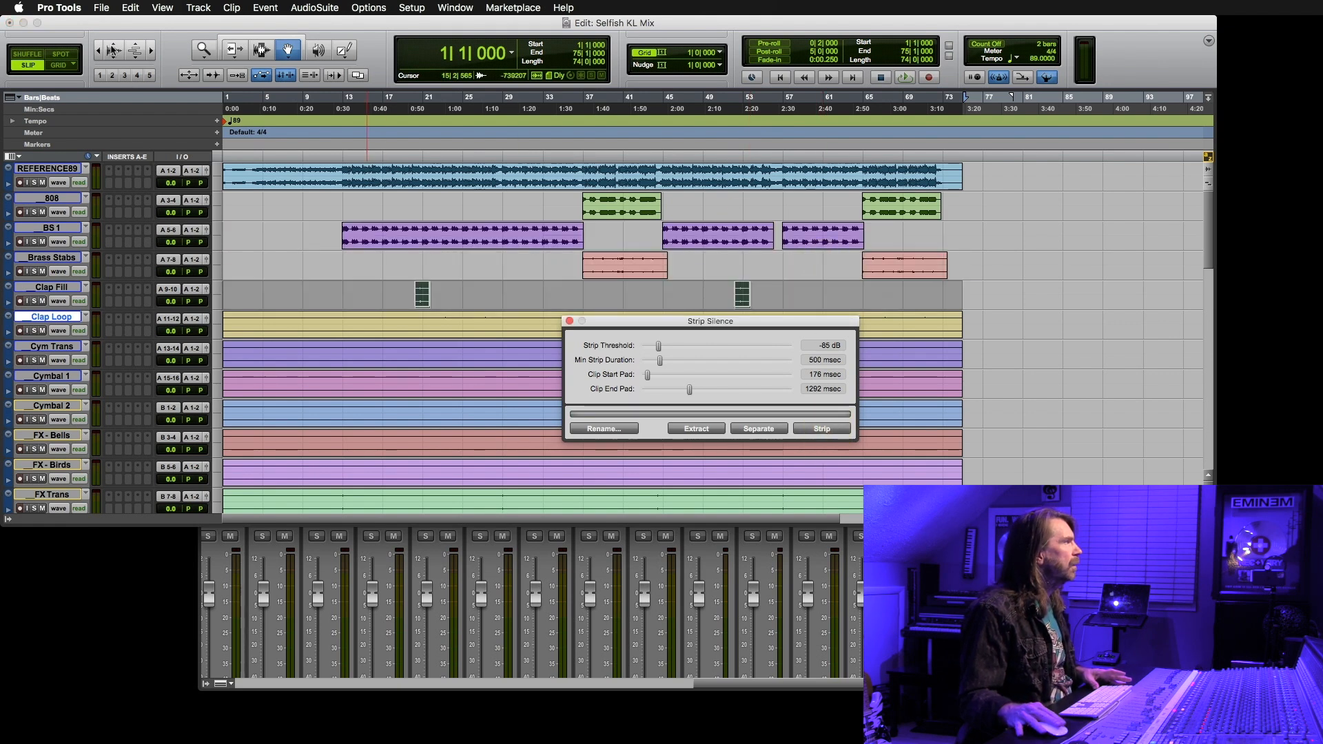
# Step: Enlarge the waveform display and strip the silence from the Clap Loop and Cym Trans clips
pyautogui.click(113, 50)
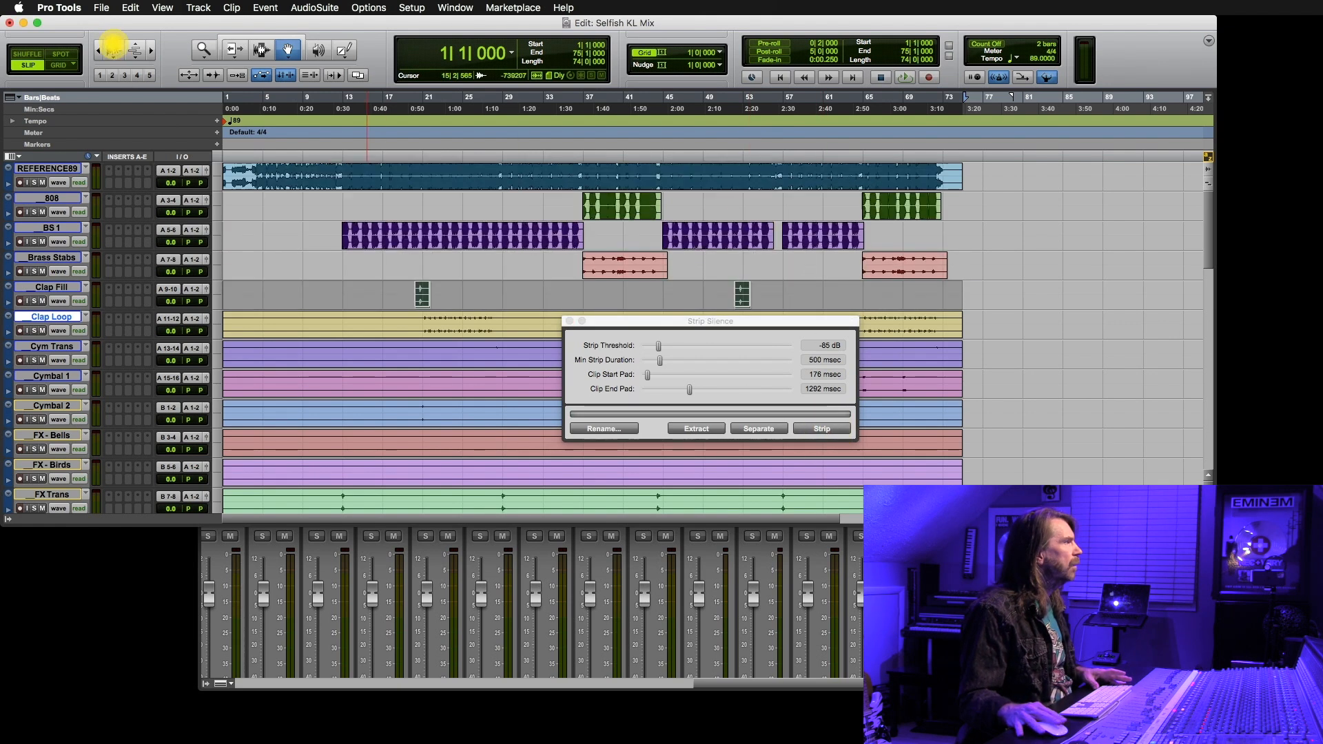
pyautogui.click(532, 321)
pyautogui.click(805, 430)
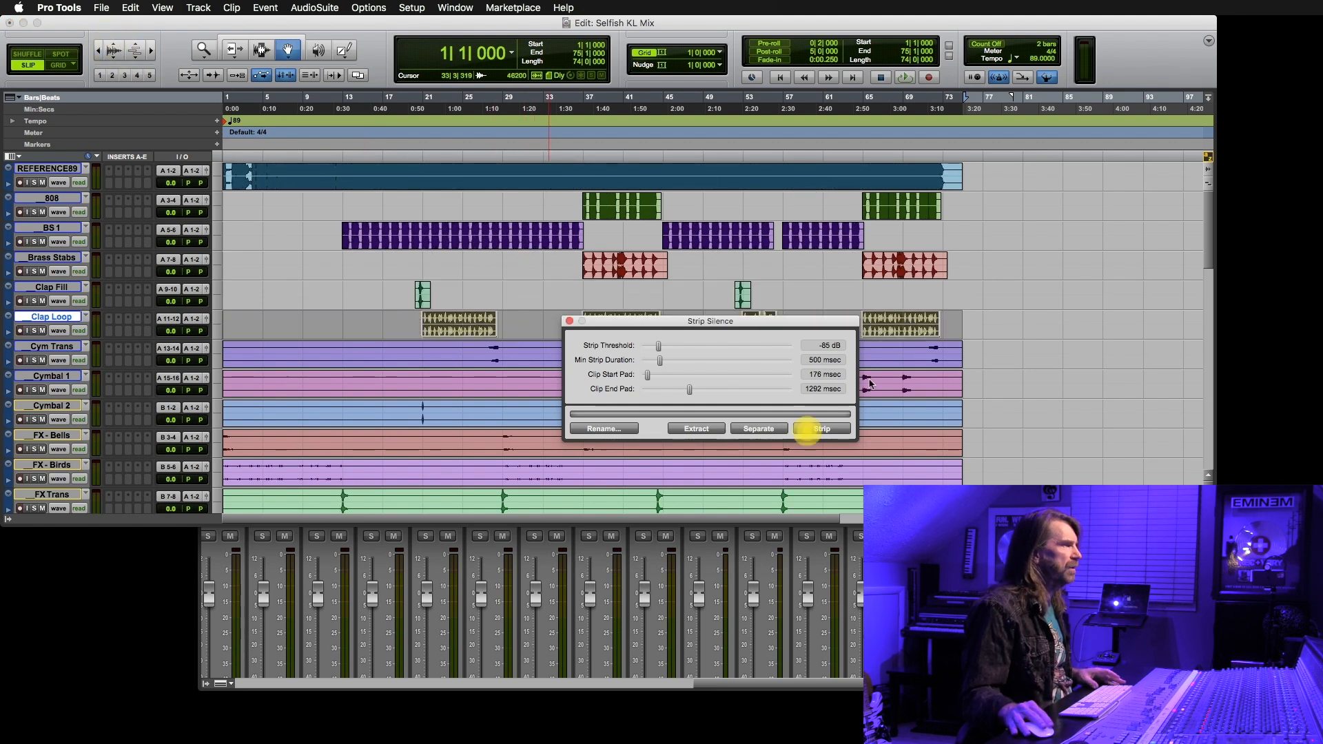
pyautogui.click(884, 358)
pyautogui.click(841, 429)
# Step: Strip the silence from the clips on the Cymbal 1 through FX - Birds tracks
pyautogui.click(886, 378)
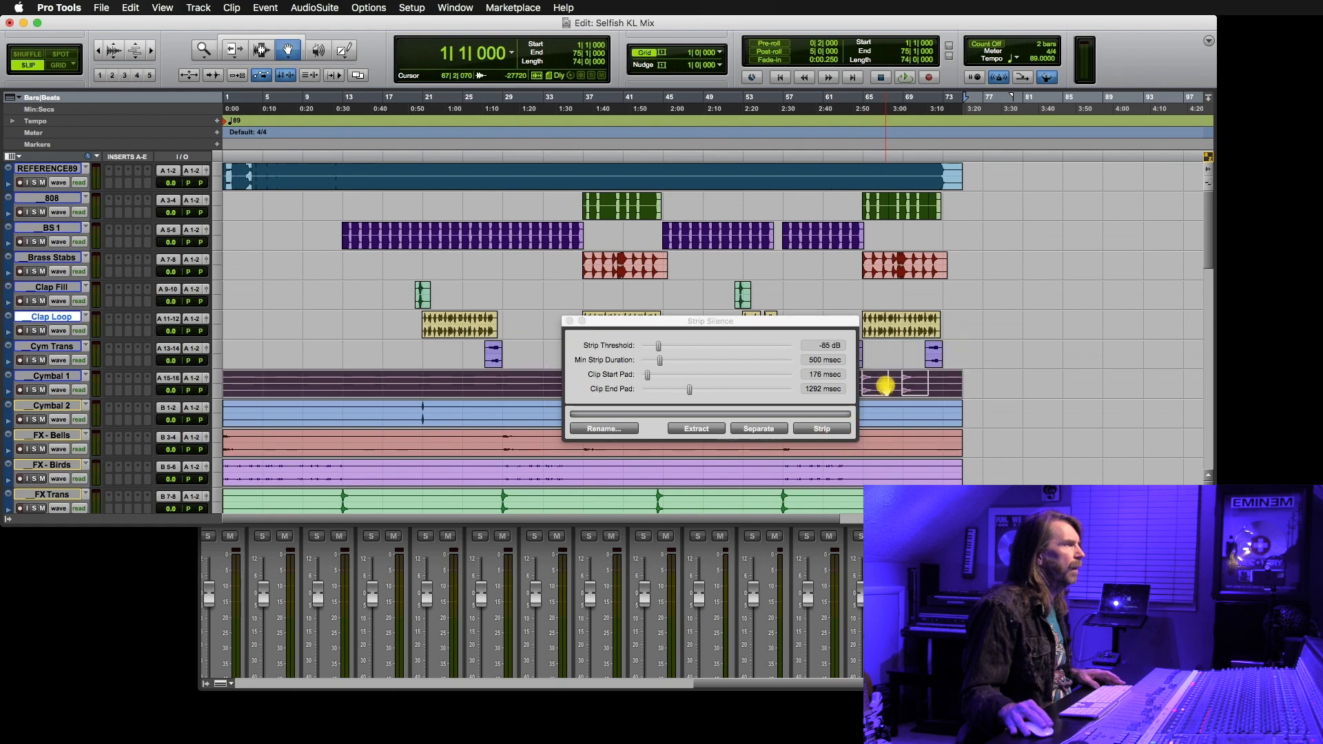
pyautogui.keyDown('shift'); pyautogui.click(887, 444); pyautogui.keyUp('shift')
pyautogui.click(822, 428)
pyautogui.click(765, 477)
pyautogui.click(820, 428)
# Step: Strip the silence from the FX Trans clip and the remaining beat and vocal clips, and close Strip Silence
pyautogui.click(792, 502)
pyautogui.scroll(-8, 848, 475)
pyautogui.click(877, 292)
pyautogui.click(827, 430)
pyautogui.click(883, 418)
pyautogui.click(829, 429)
pyautogui.click(803, 501)
pyautogui.click(822, 429)
pyautogui.scroll(-8, 848, 476)
pyautogui.click(900, 378)
pyautogui.click(838, 429)
pyautogui.click(889, 473)
pyautogui.click(830, 428)
pyautogui.scroll(-8, 901, 455)
pyautogui.click(880, 295)
pyautogui.click(830, 429)
pyautogui.click(887, 327)
pyautogui.click(830, 429)
pyautogui.click(888, 446)
pyautogui.click(825, 429)
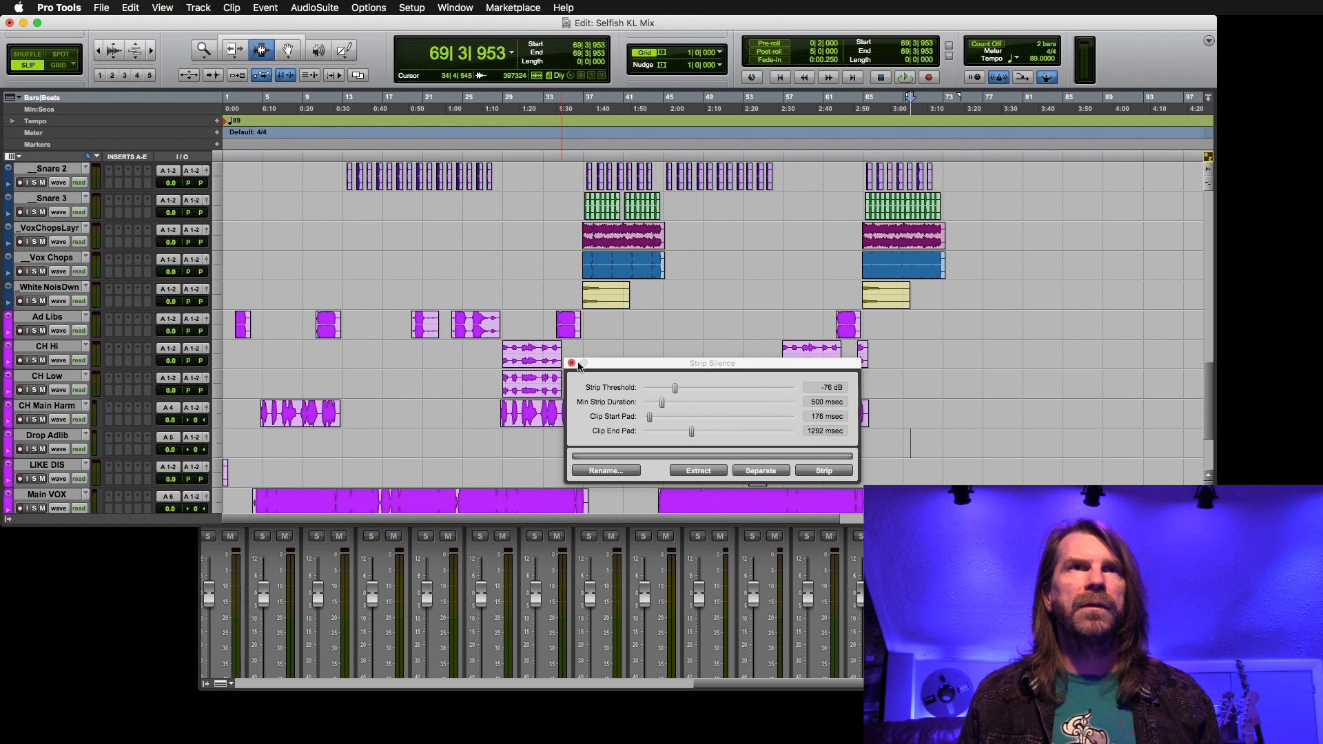
pyautogui.click(572, 363)
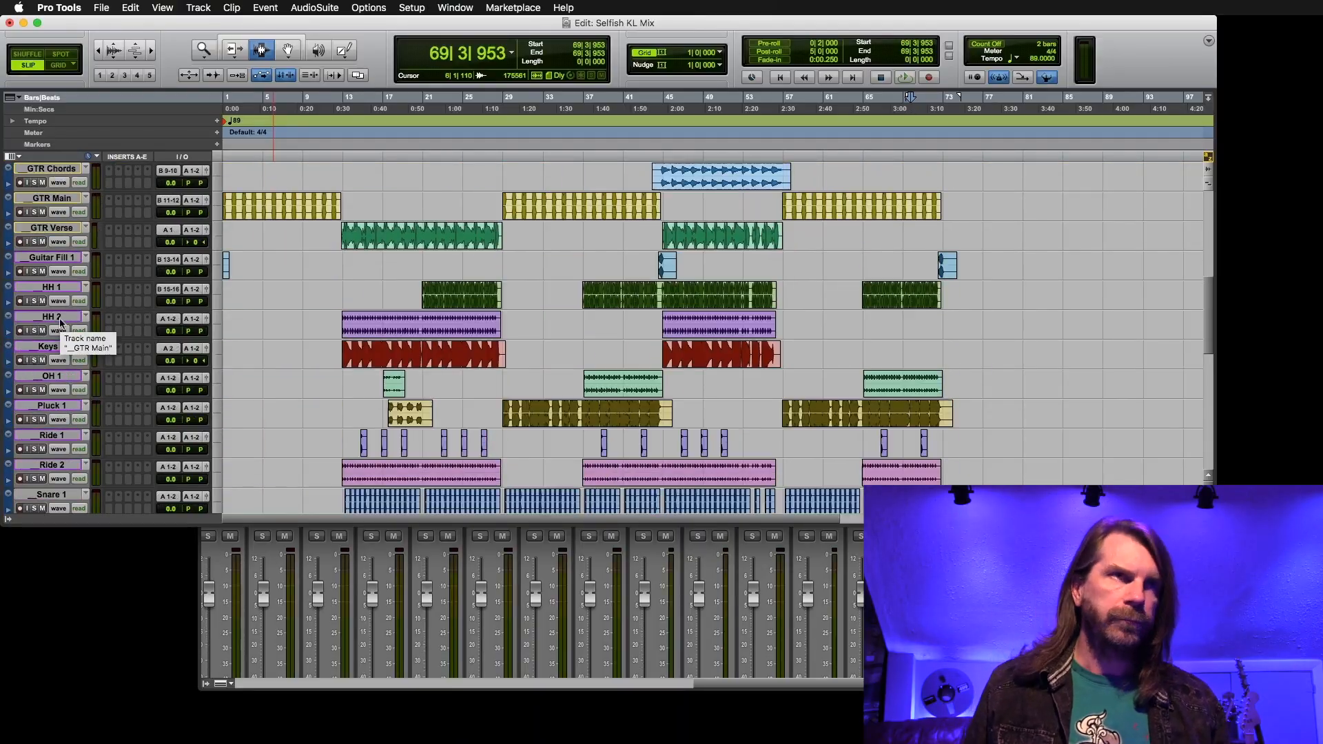
# Step: Select the HH, OH, Ride and Snare tracks and move them together up to the other drum tracks by 808 and Kick
pyautogui.scroll(-3, 60, 323)
pyautogui.click(52, 199)
pyautogui.keyDown('super'); pyautogui.click(52, 228); pyautogui.keyUp('super')
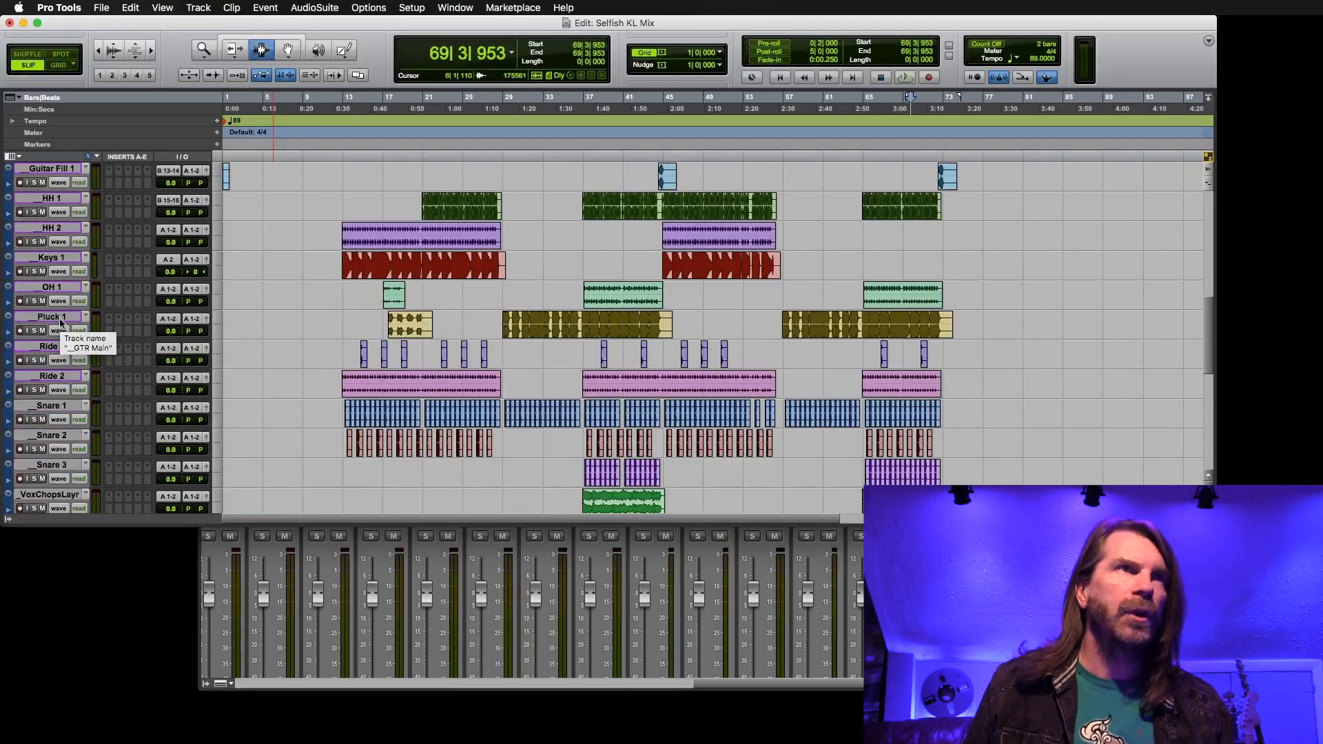
pyautogui.keyDown('super'); pyautogui.click(52, 287); pyautogui.keyUp('super')
pyautogui.keyDown('super'); pyautogui.click(52, 346); pyautogui.keyUp('super')
pyautogui.keyDown('super'); pyautogui.click(52, 376); pyautogui.keyUp('super')
pyautogui.keyDown('super'); pyautogui.click(53, 406); pyautogui.keyUp('super')
pyautogui.keyDown('super'); pyautogui.click(53, 435); pyautogui.keyUp('super')
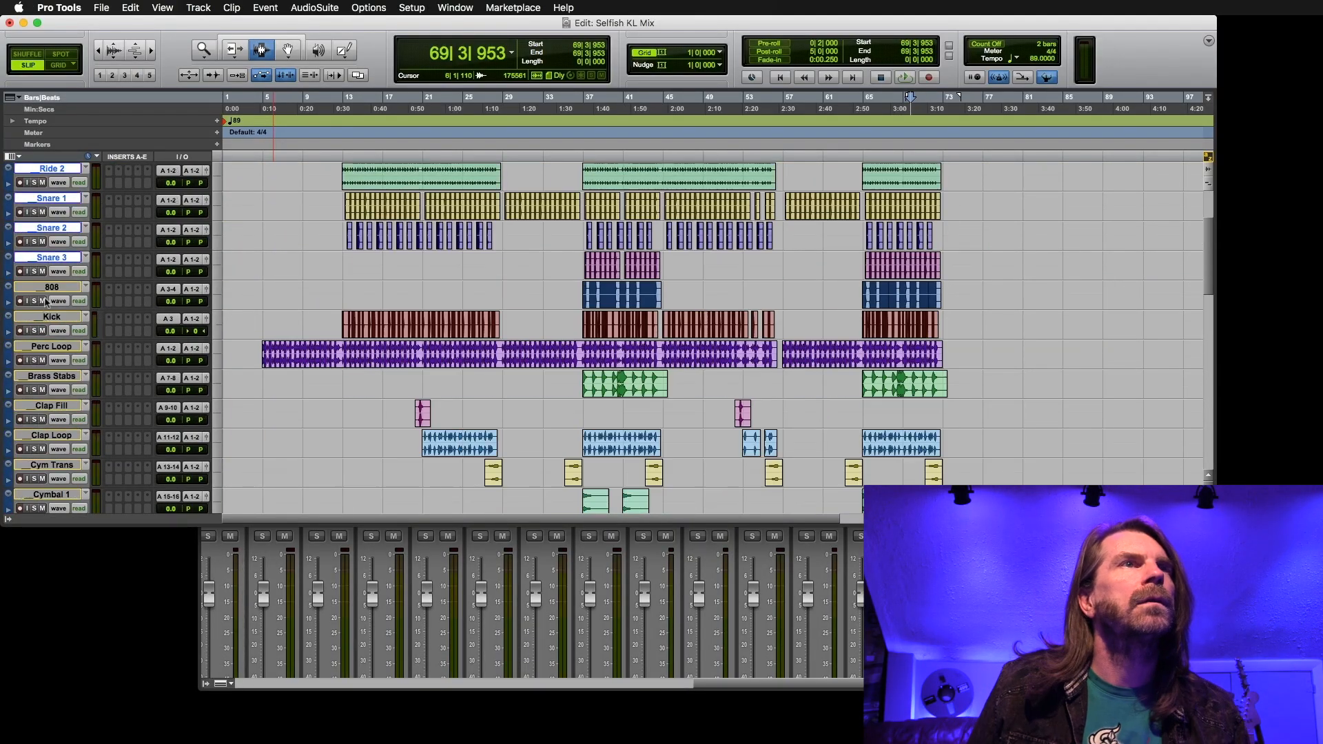
pyautogui.moveTo(51, 465); pyautogui.dragTo(51, 195)
pyautogui.scroll(-4, 503, 367)
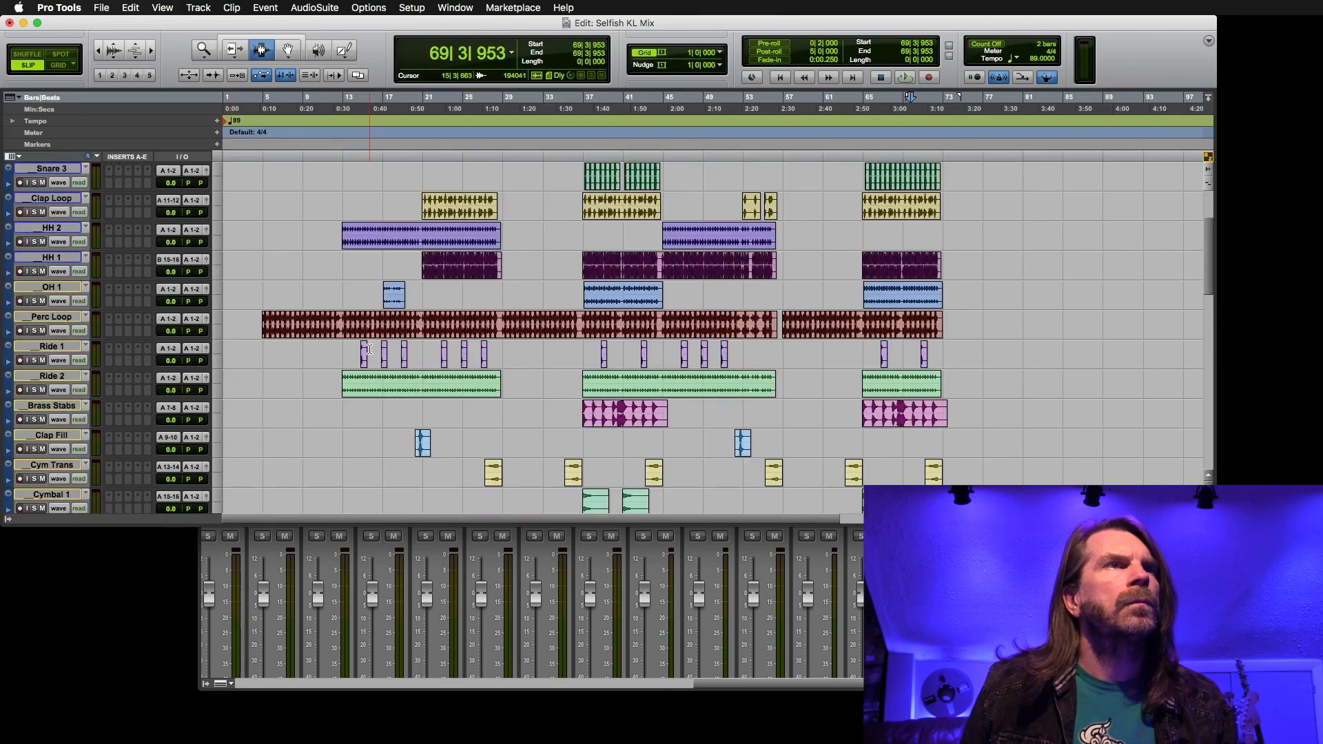
# Step: Move the Brass Stabs track down between White NoisDwn and the FX tracks, and select the Main VOX track
pyautogui.scroll(-9, 369, 349)
pyautogui.moveTo(51, 376); pyautogui.dragTo(74, 467)
pyautogui.scroll(-10, 74, 467)
pyautogui.click(47, 405)
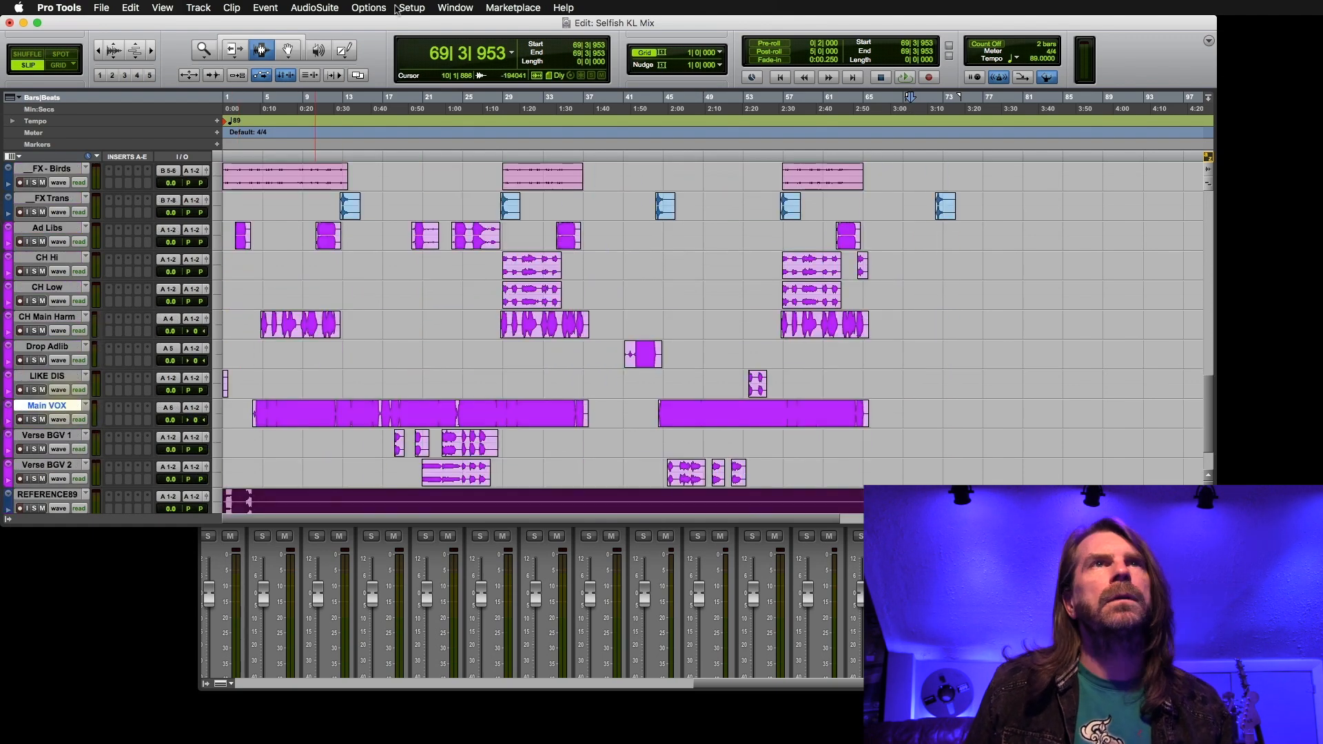
pyautogui.doubleClick(7, 413)
# Step: Review the new order of the drum and percussion tracks from 808 down to BS 1
pyautogui.scroll(10, 370, 393)
pyautogui.scroll(-5, 370, 386)
pyautogui.scroll(5, 368, 381)
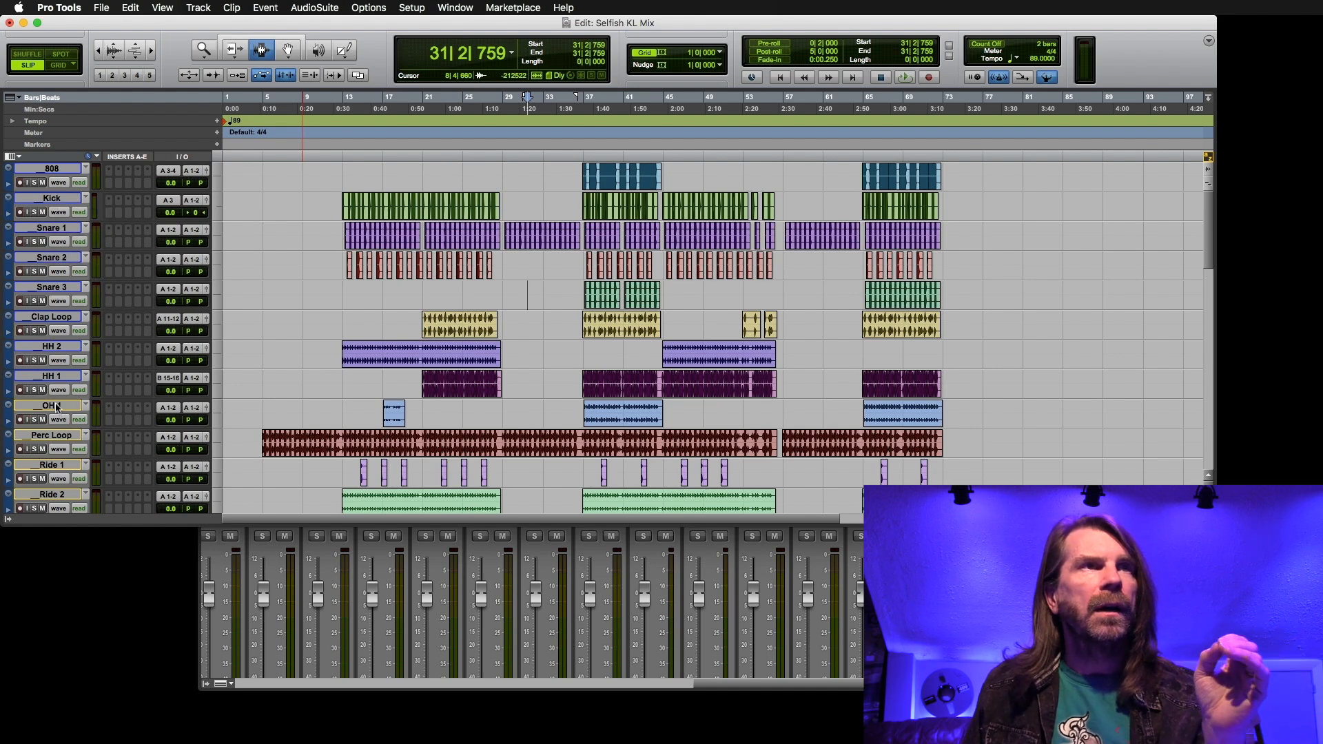
pyautogui.scroll(-4, 60, 440)
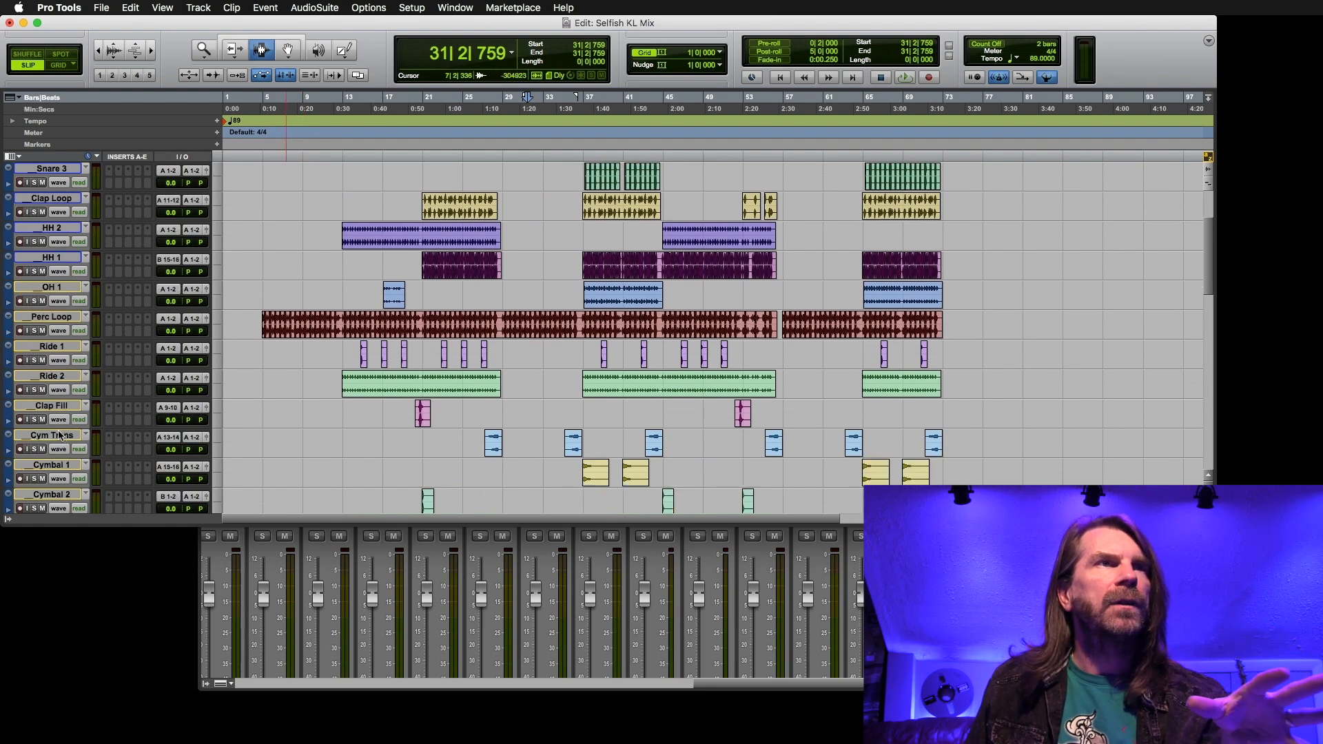
pyautogui.scroll(-3, 217, 417)
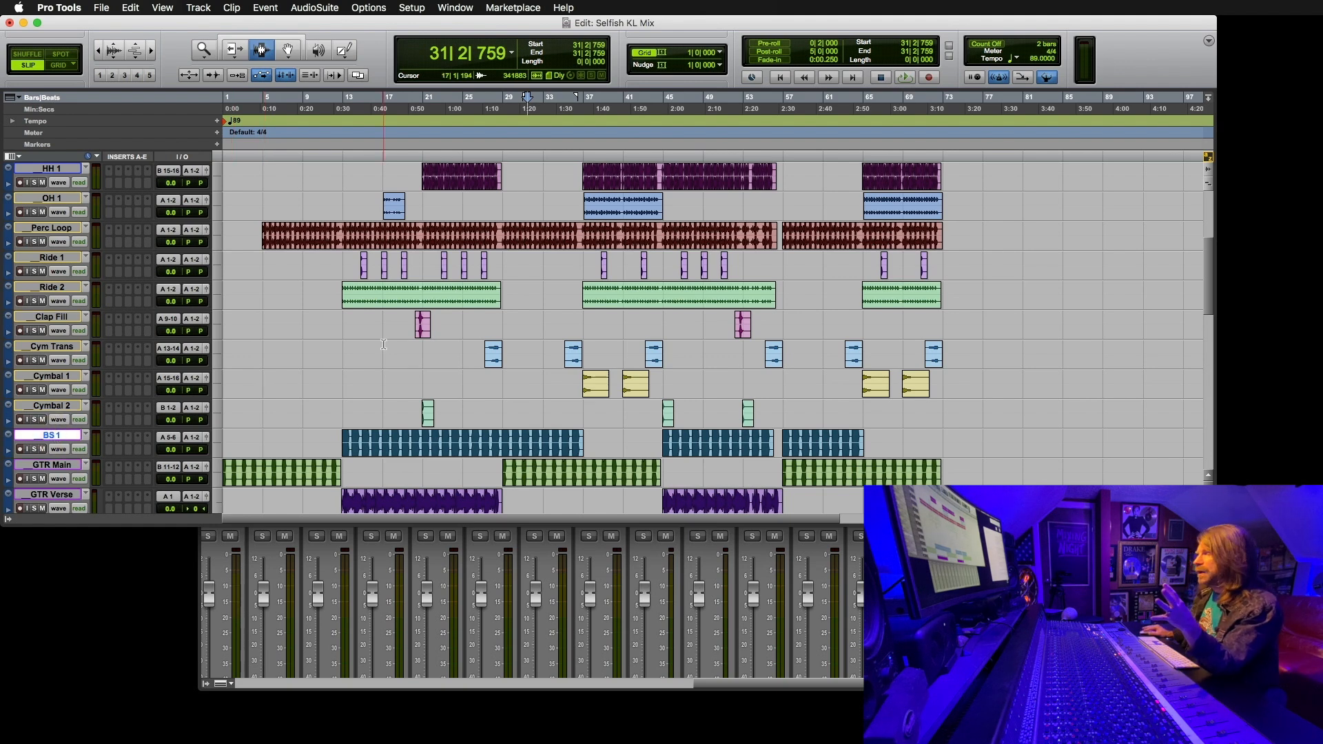
pyautogui.scroll(-2, 384, 344)
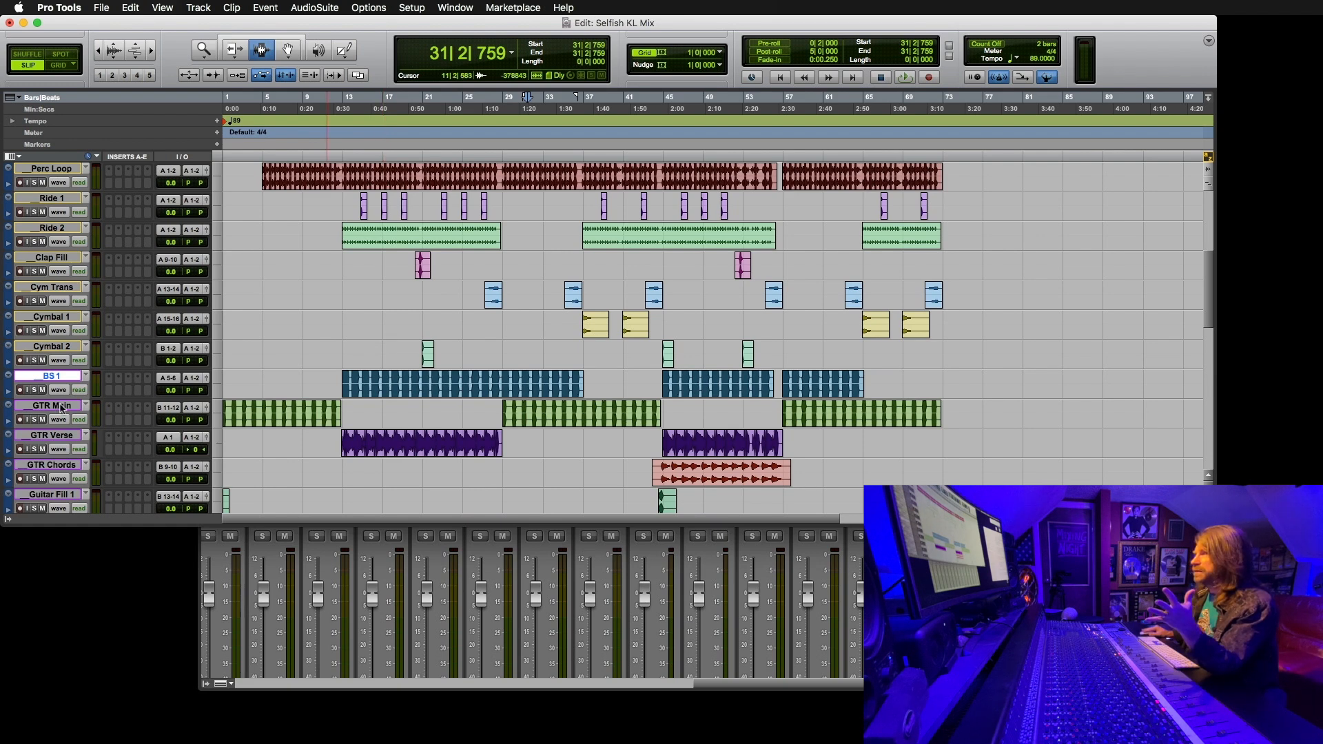
# Step: Review the guitar, keys, vox chop and FX track order, highlighting GTR Chords, Keys 1 with Pluck 1, and VoxChopsLayr
pyautogui.scroll(-7, 328, 351)
pyautogui.click(57, 258)
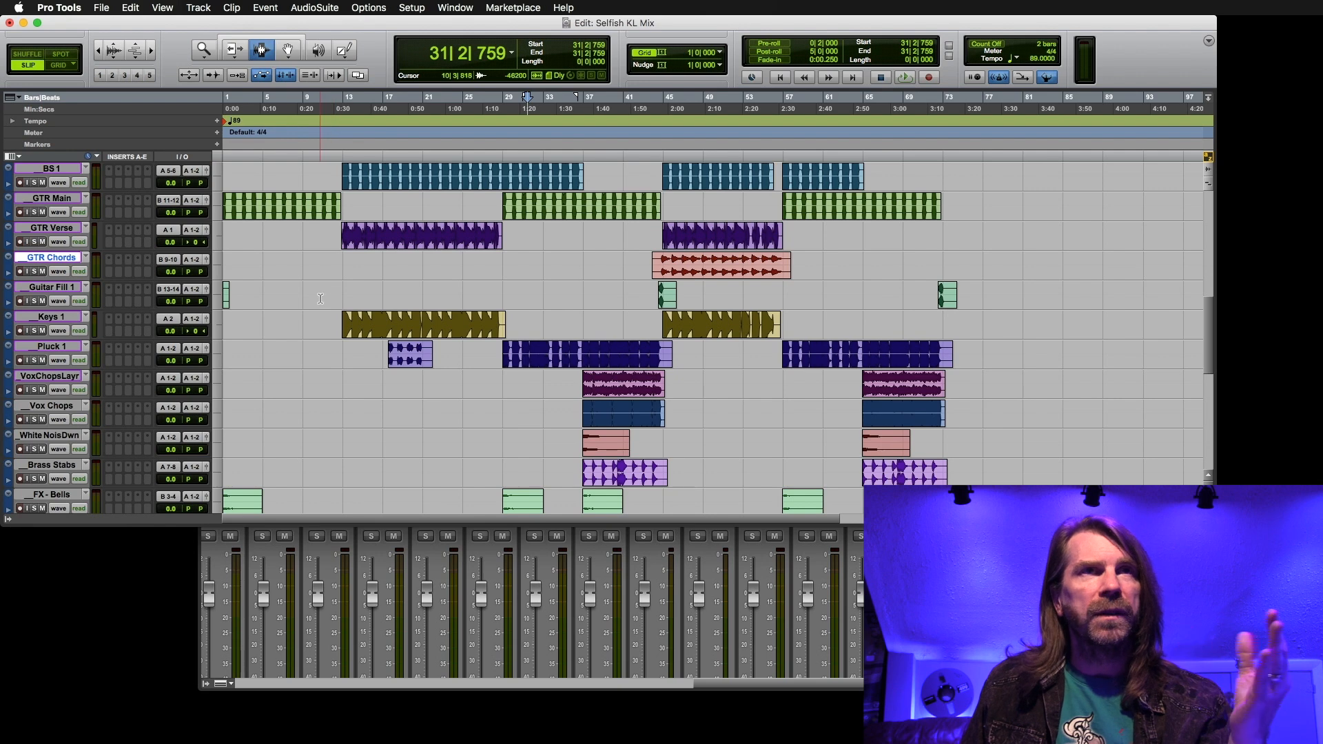
pyautogui.click(57, 319)
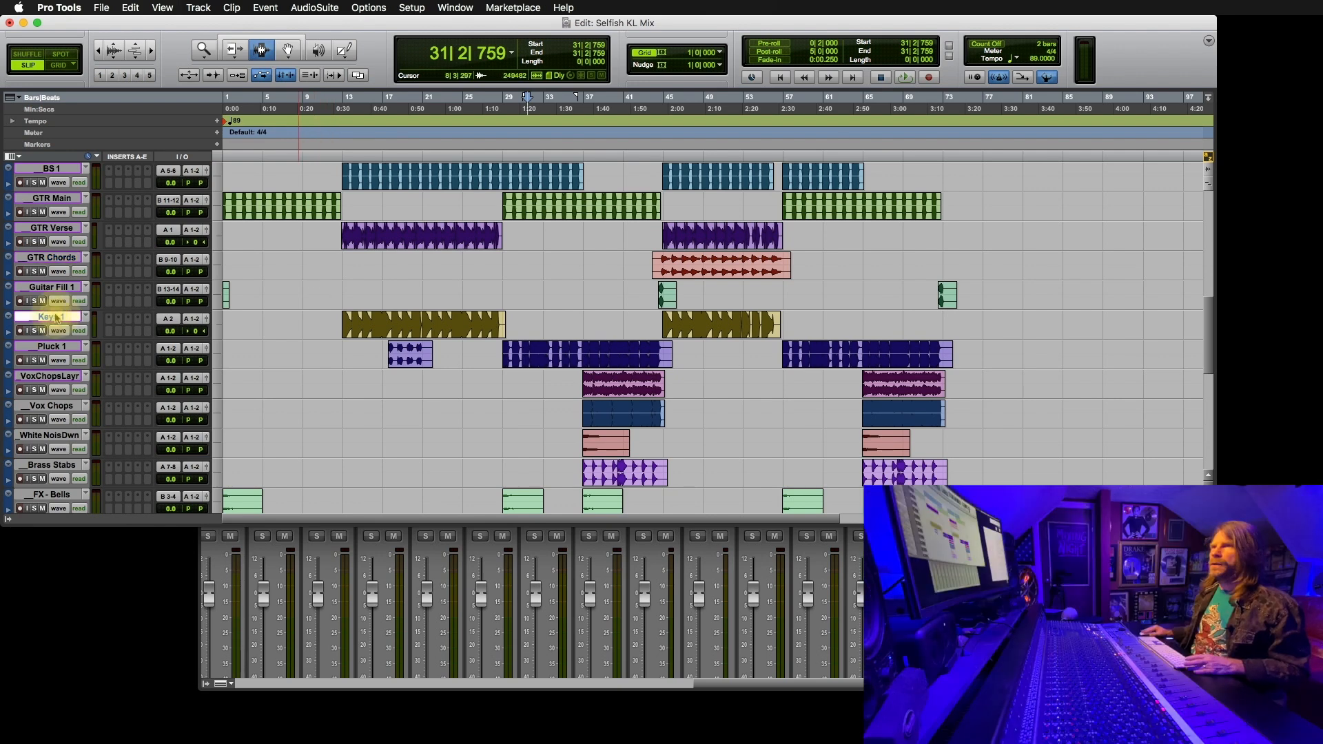
pyautogui.keyDown('shift'); pyautogui.click(62, 348); pyautogui.keyUp('shift')
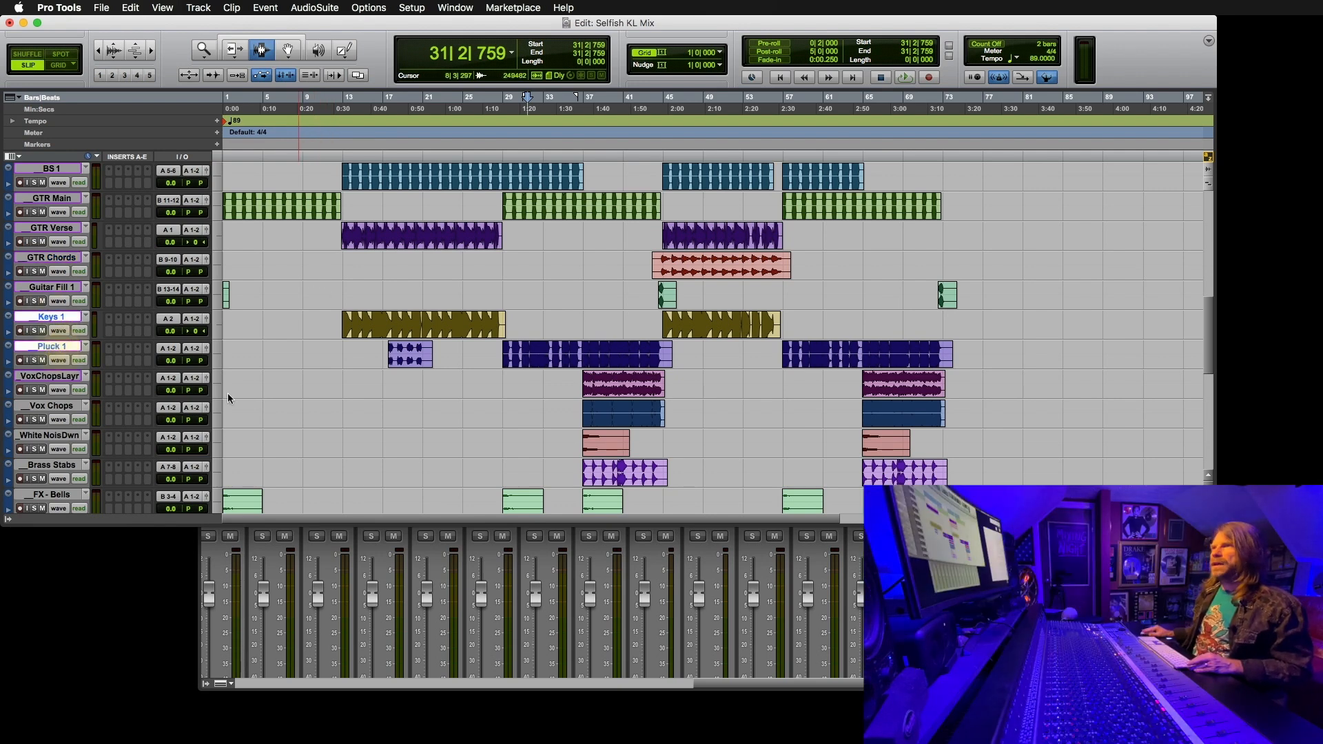
pyautogui.scroll(-1, 481, 362)
pyautogui.hscroll(1, 480, 361)
pyautogui.scroll(-2, 480, 362)
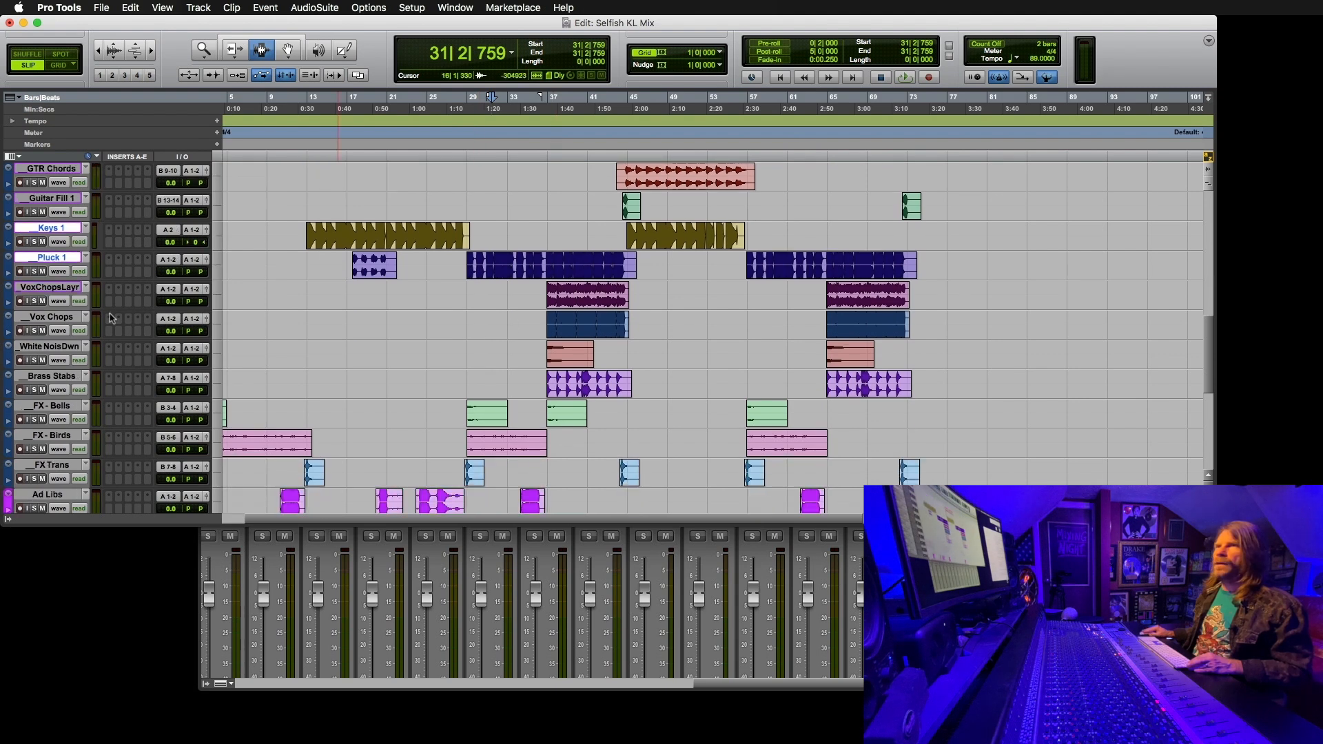
pyautogui.click(58, 291)
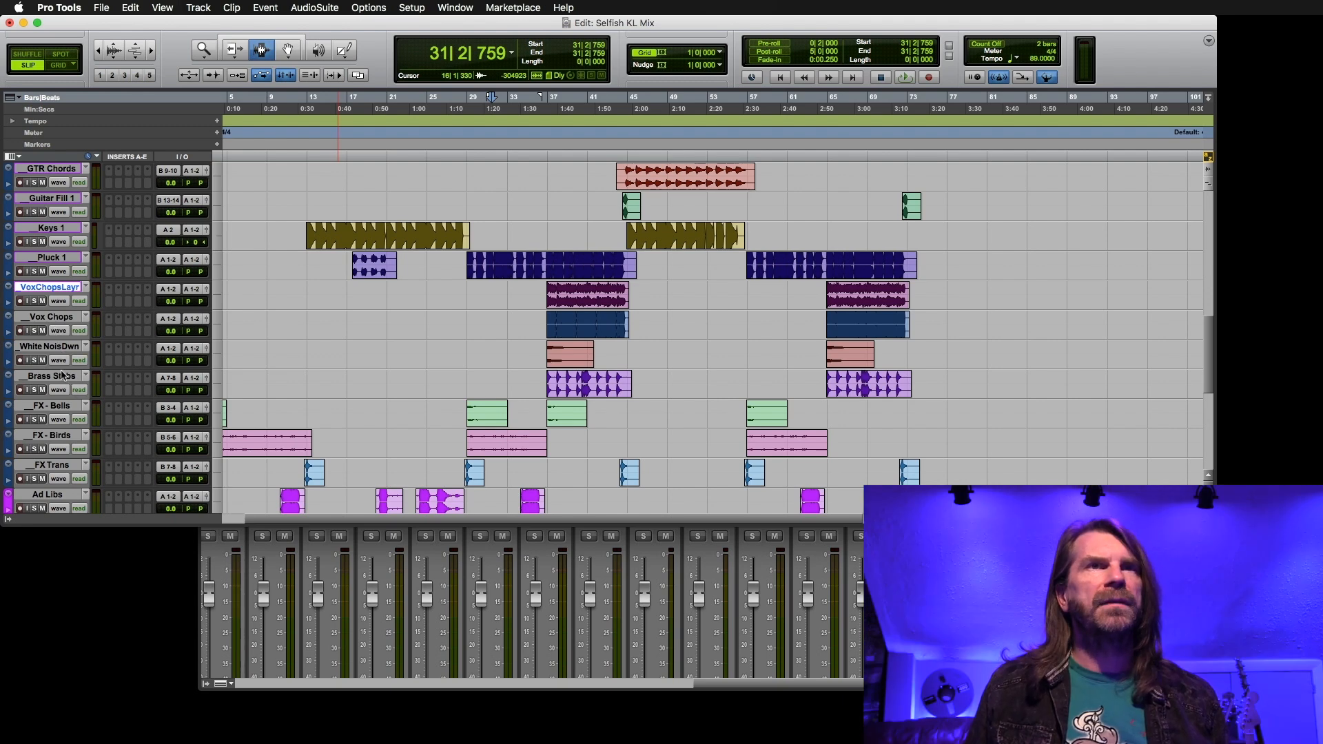
pyautogui.scroll(-3, 363, 286)
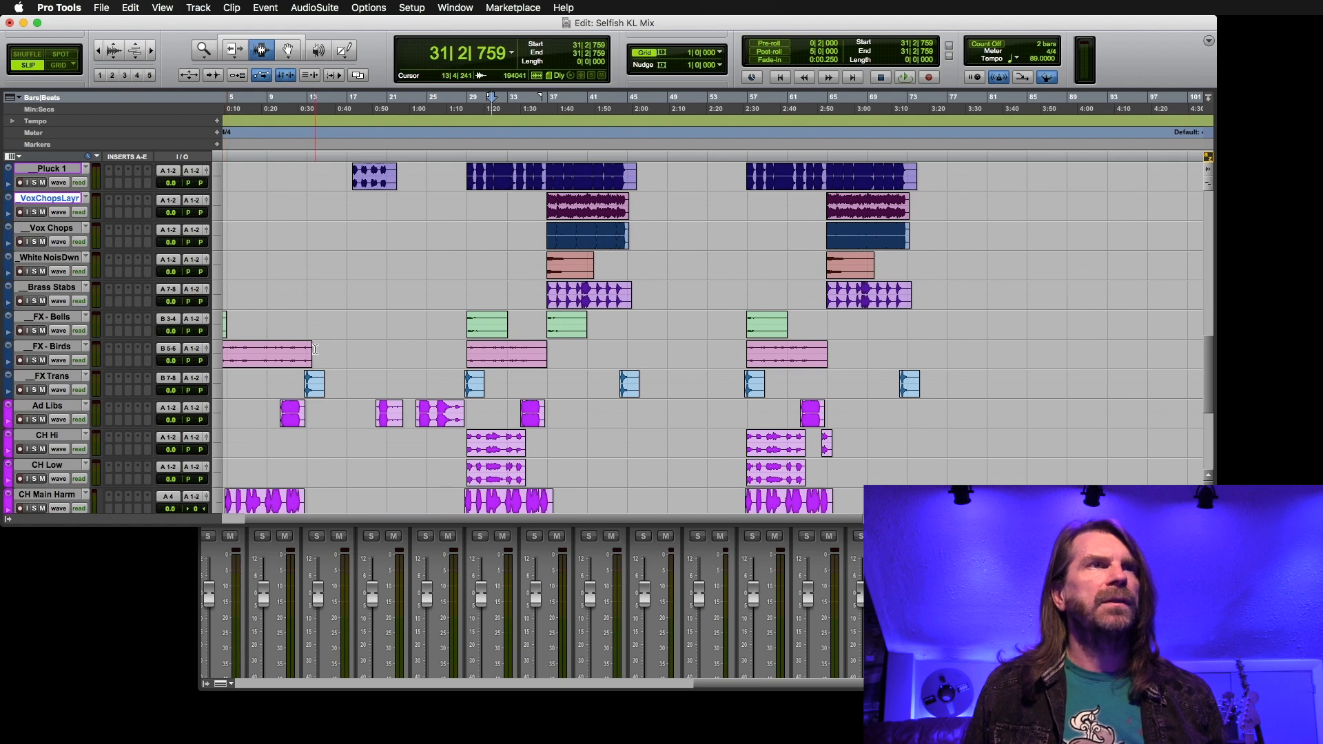
# Step: Color the 808 track and all of its clips bright purple
pyautogui.scroll(-3, 76, 330)
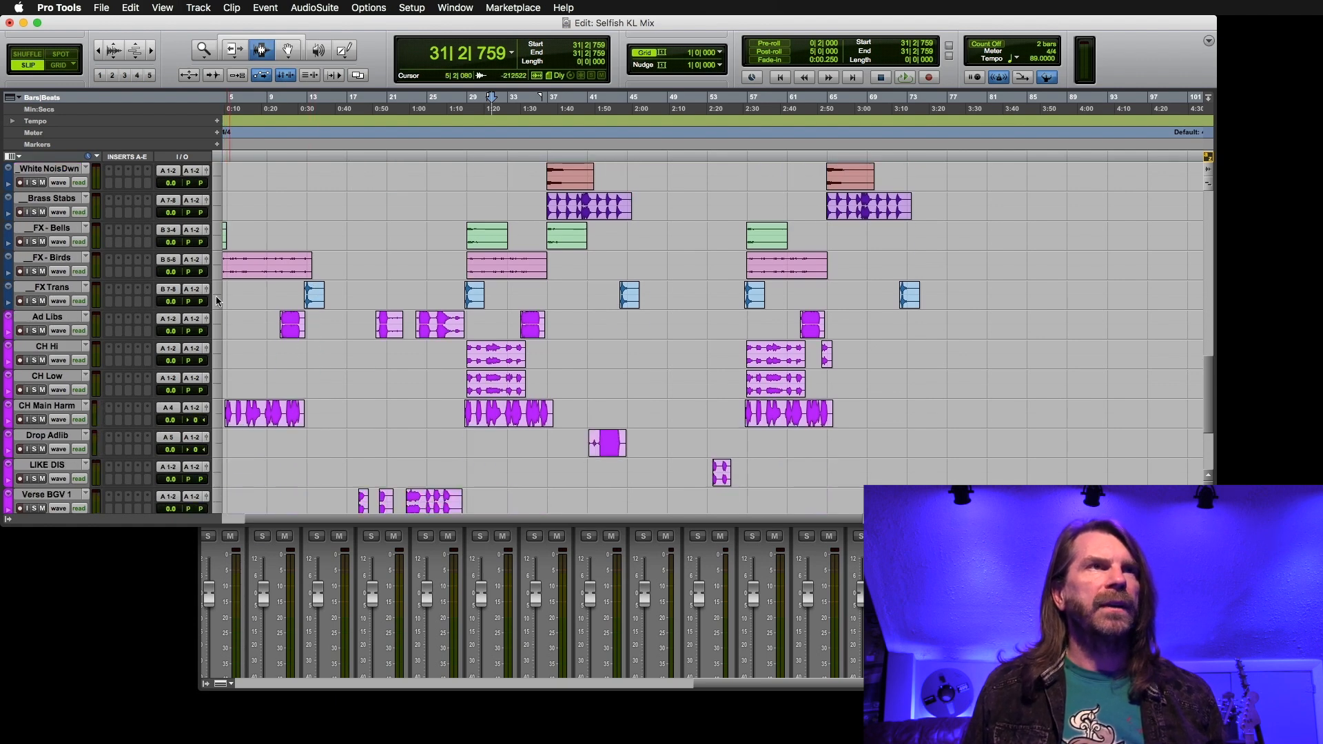
pyautogui.scroll(-5, 217, 301)
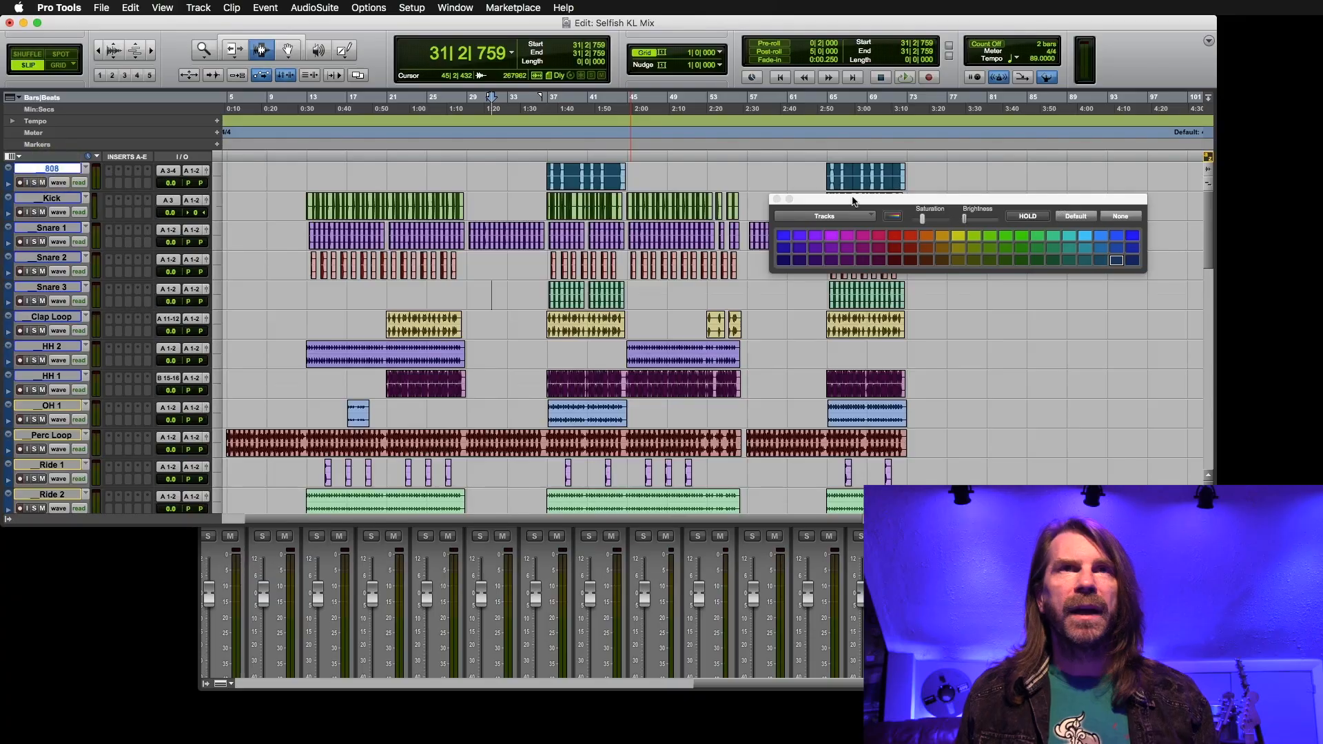
pyautogui.click(817, 235)
pyautogui.moveTo(528, 171); pyautogui.dragTo(934, 173)
pyautogui.click(814, 236)
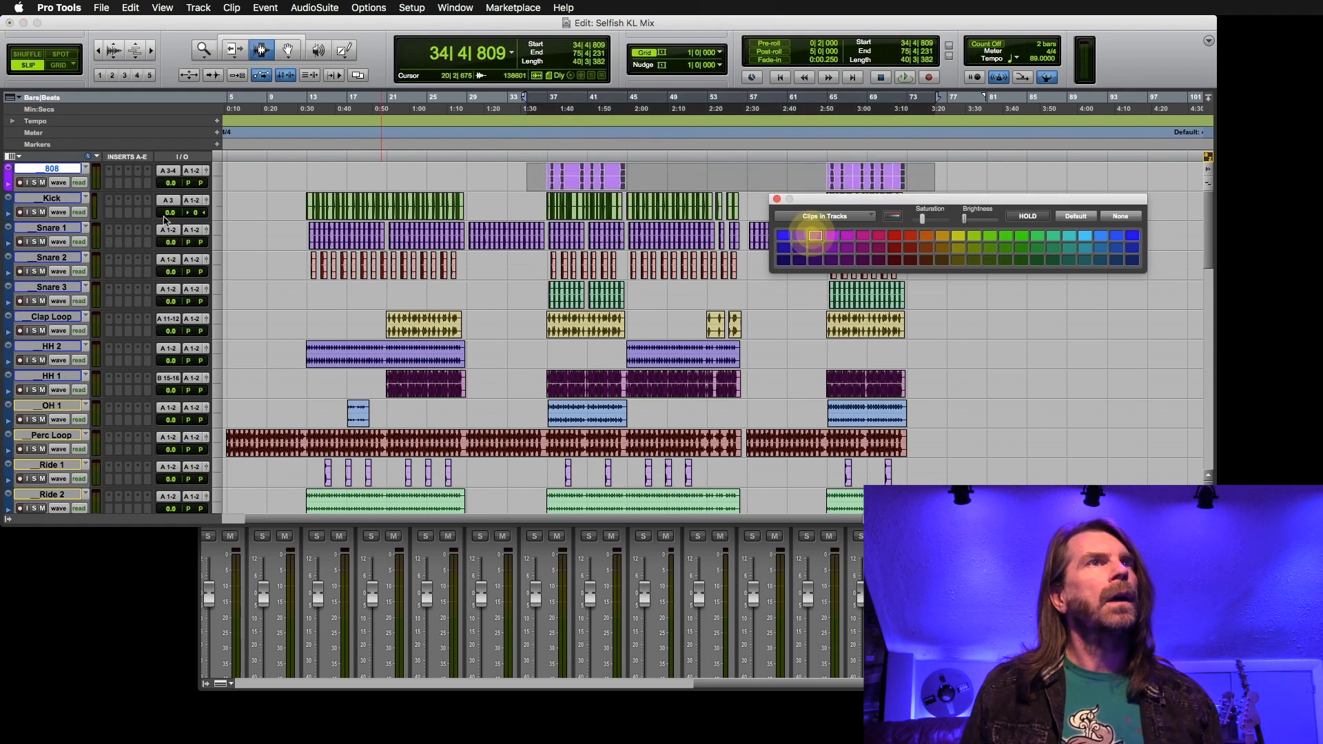
# Step: Color the Kick track with its clips blue, and the three Snare tracks and Clap Loop with their clips light blue
pyautogui.click(59, 199)
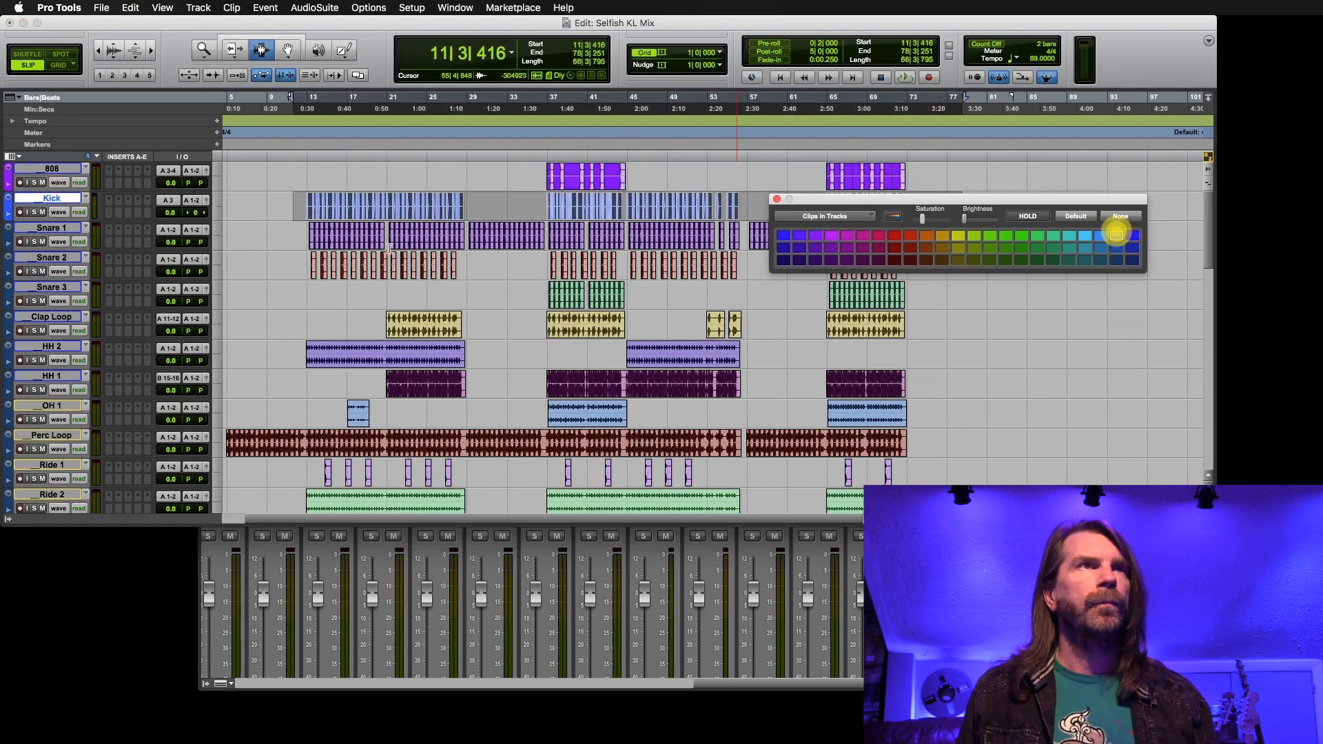
pyautogui.click(1089, 235)
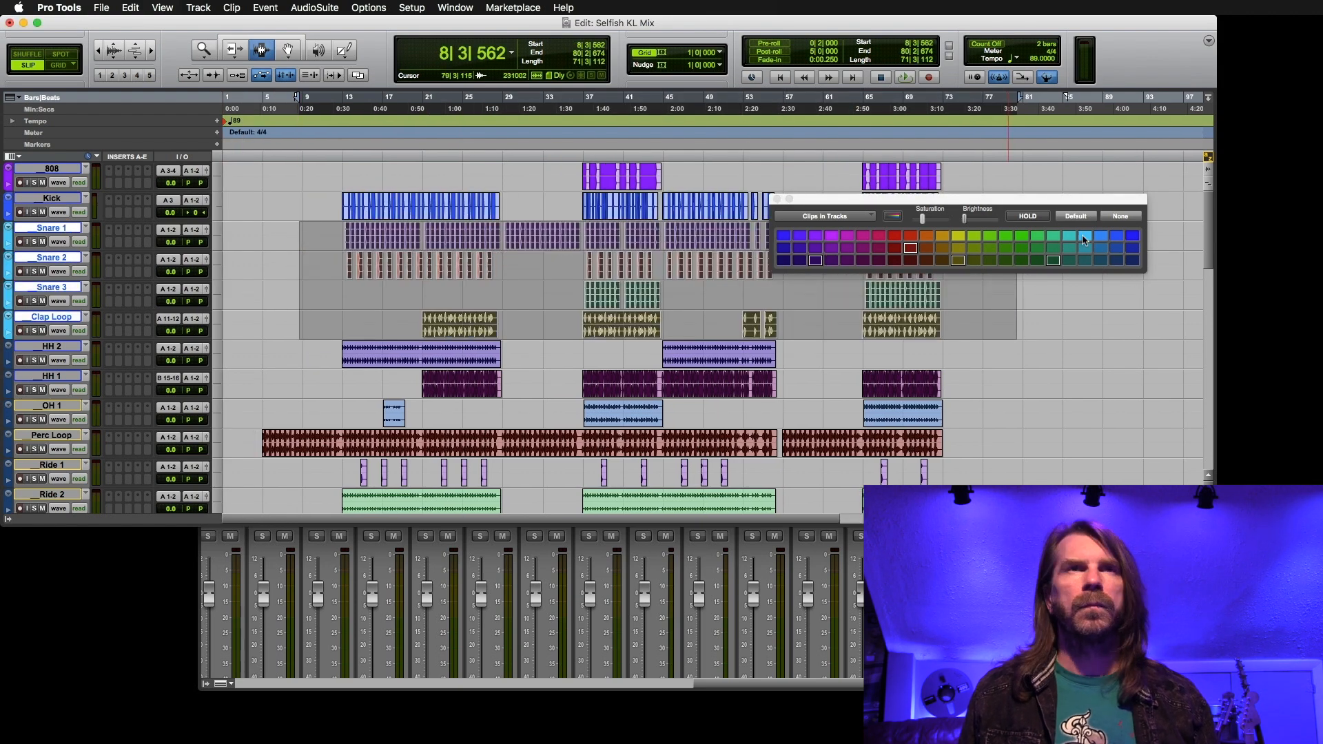
# Step: Color the tracks from HH 2 through Cymbal 2 with their clips yellow, and the BS 1 track purple
pyautogui.scroll(-5, 620, 310)
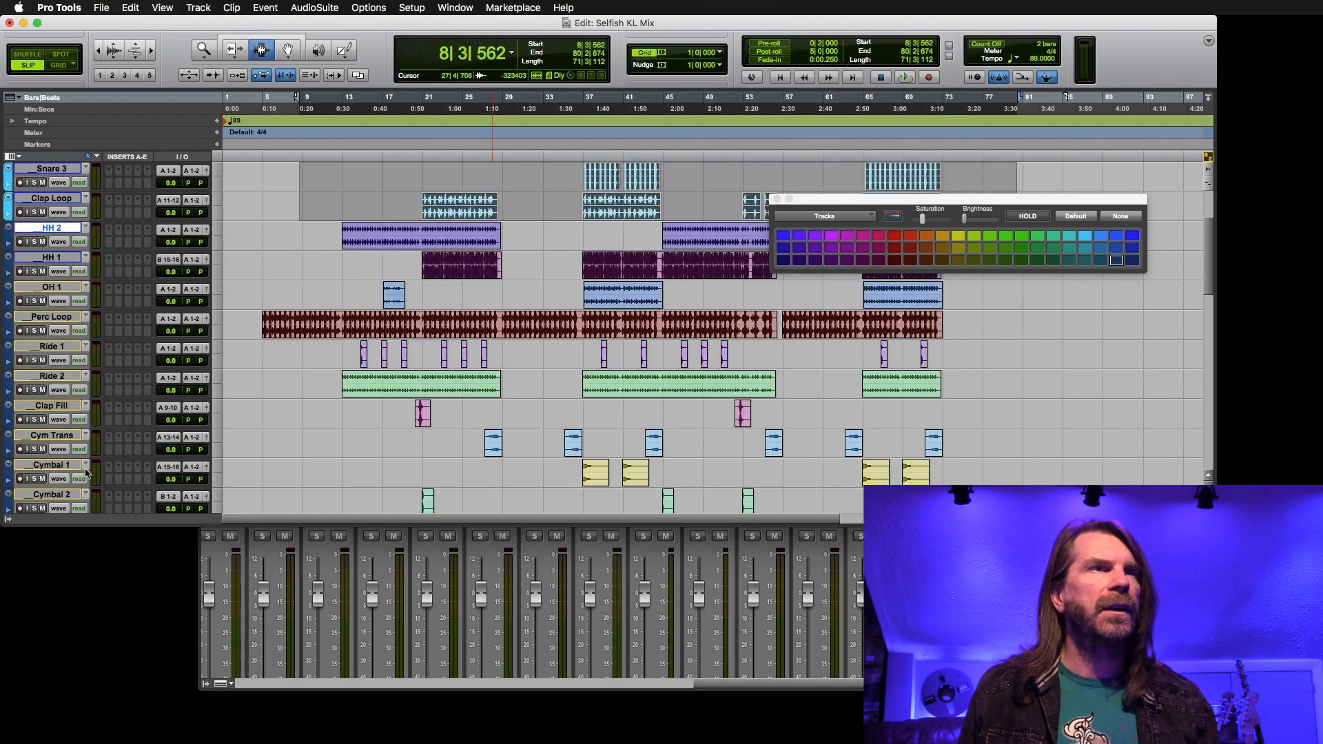
pyautogui.click(817, 235)
# Step: Color the GTR Main, GTR Verse, GTR Chords and Guitar Fill 1 tracks and their clips green
pyautogui.click(52, 406)
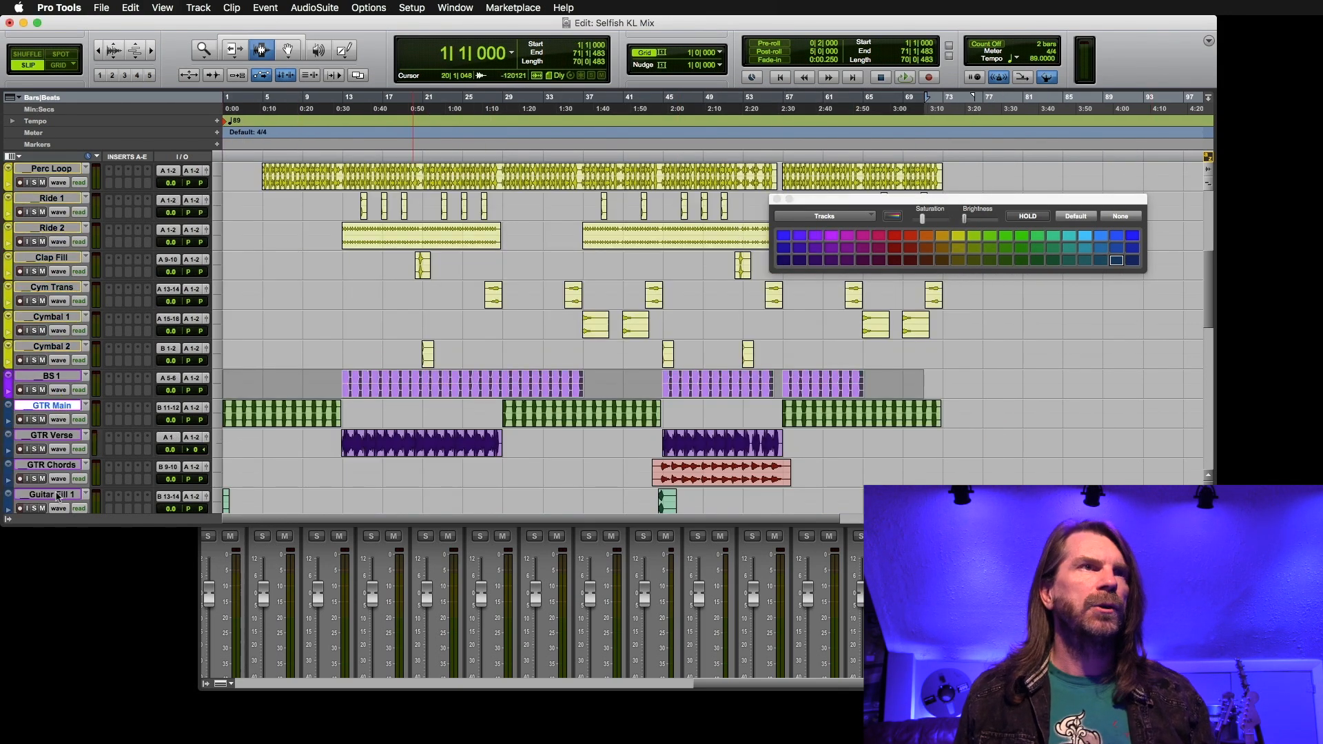
pyautogui.click(1007, 236)
pyautogui.moveTo(1006, 353); pyautogui.dragTo(2, 257)
pyautogui.click(1006, 236)
# Step: Color the tracks from Keys 1 through Brass Stabs and their clips orange
pyautogui.click(47, 377)
pyautogui.scroll(-5, 51, 372)
pyautogui.keyDown('shift'); pyautogui.click(53, 347); pyautogui.keyUp('shift')
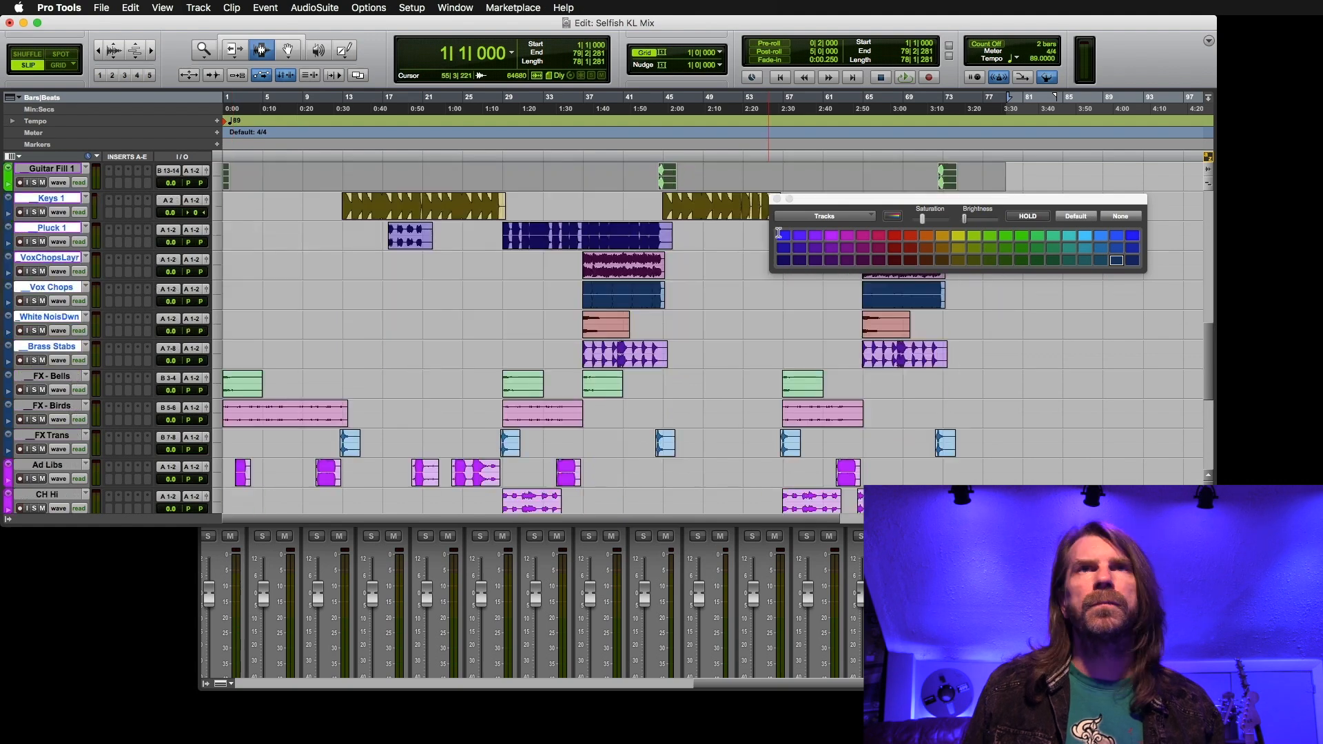
pyautogui.click(926, 235)
pyautogui.moveTo(1023, 355); pyautogui.dragTo(2, 200)
pyautogui.click(926, 236)
# Step: Color the FX - Bells, FX - Birds and FX Trans tracks dark gold and close the color palette
pyautogui.click(943, 249)
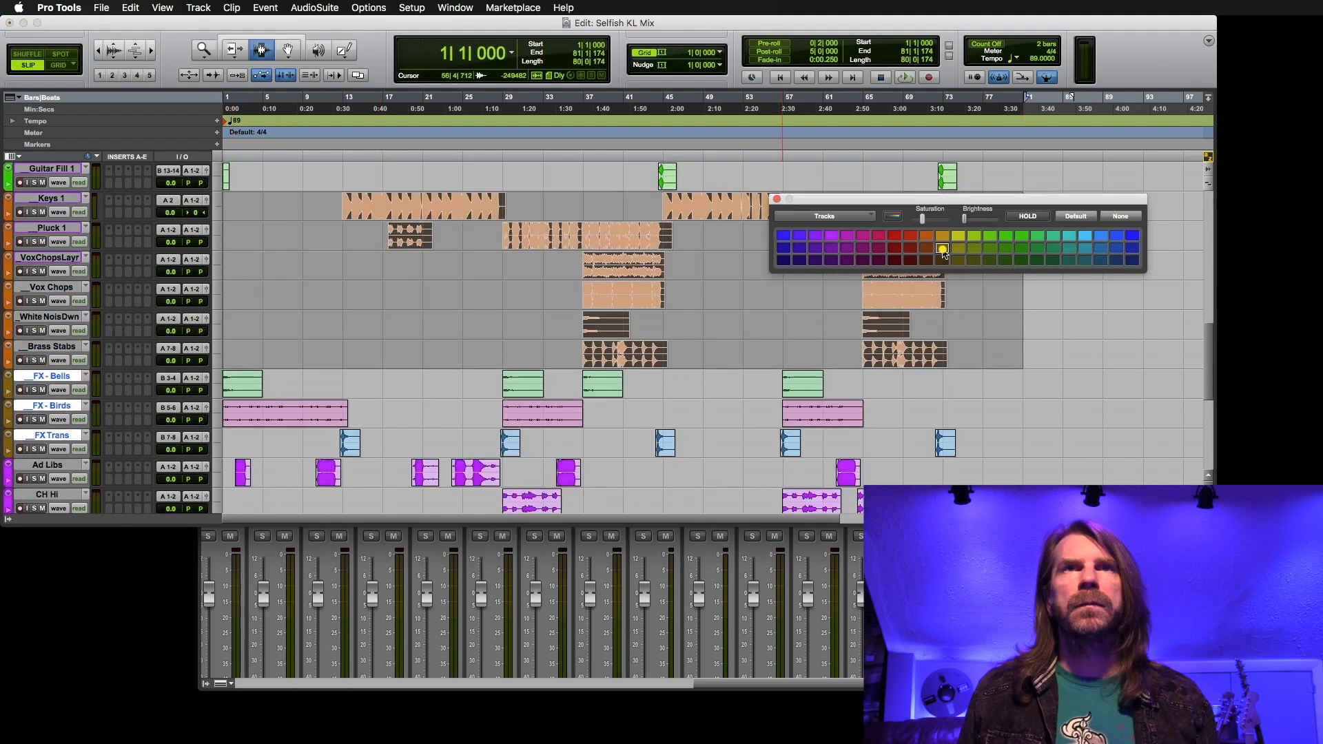
pyautogui.scroll(-5, 620, 310)
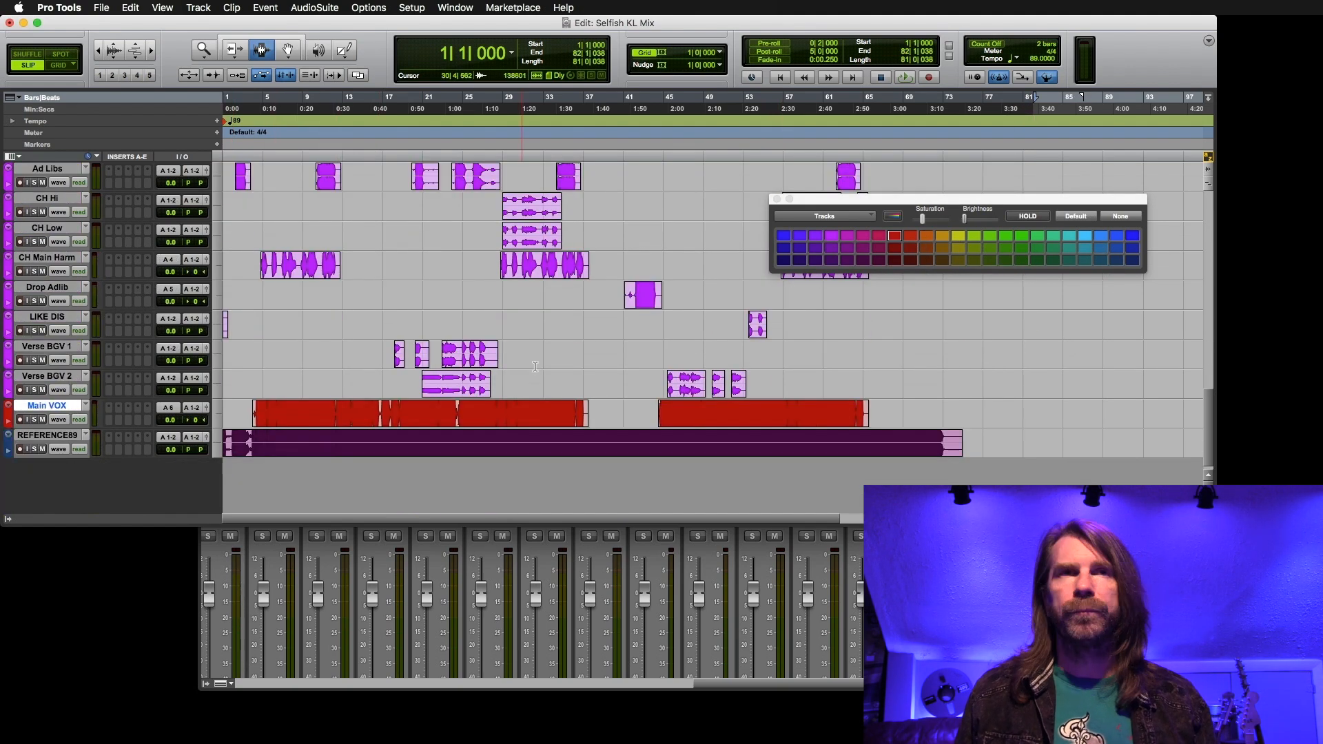
pyautogui.click(743, 279)
pyautogui.click(776, 199)
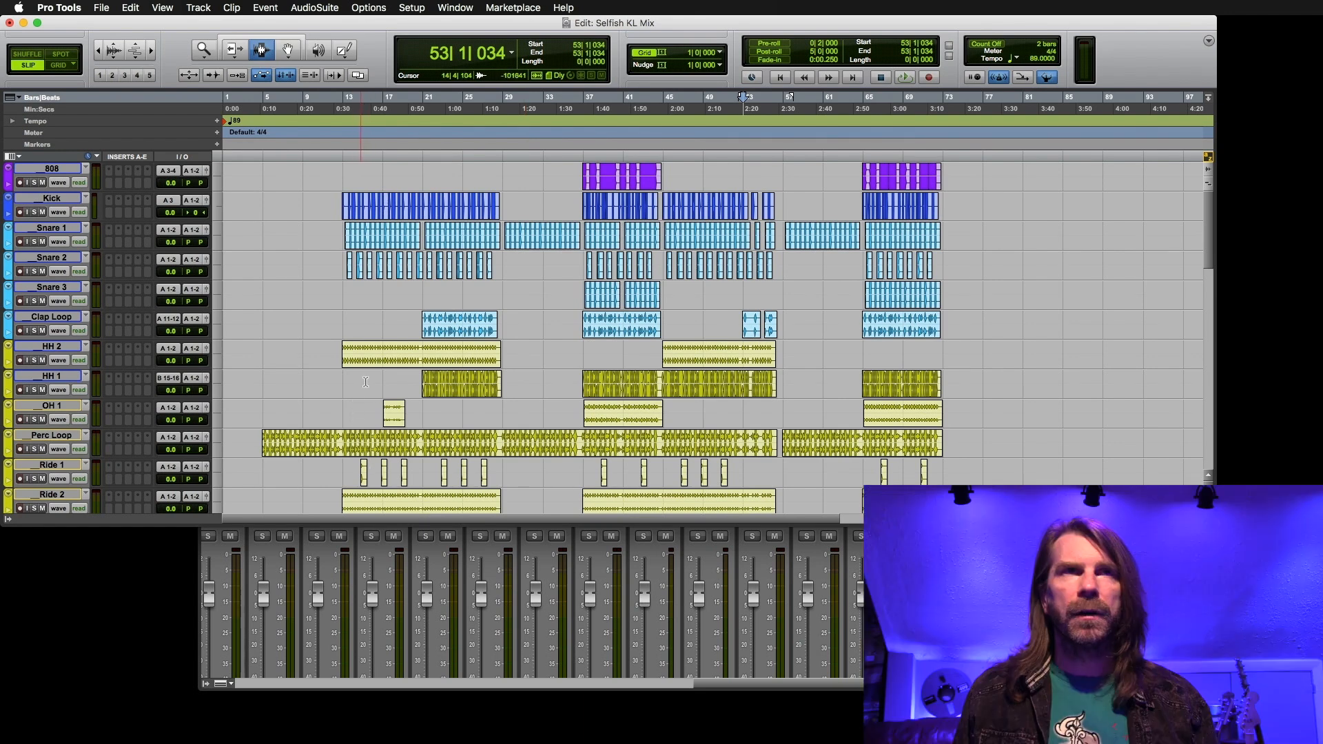
# Step: Create six new stereo Aux Input tracks below the Main VOX track
pyautogui.scroll(-10, 370, 353)
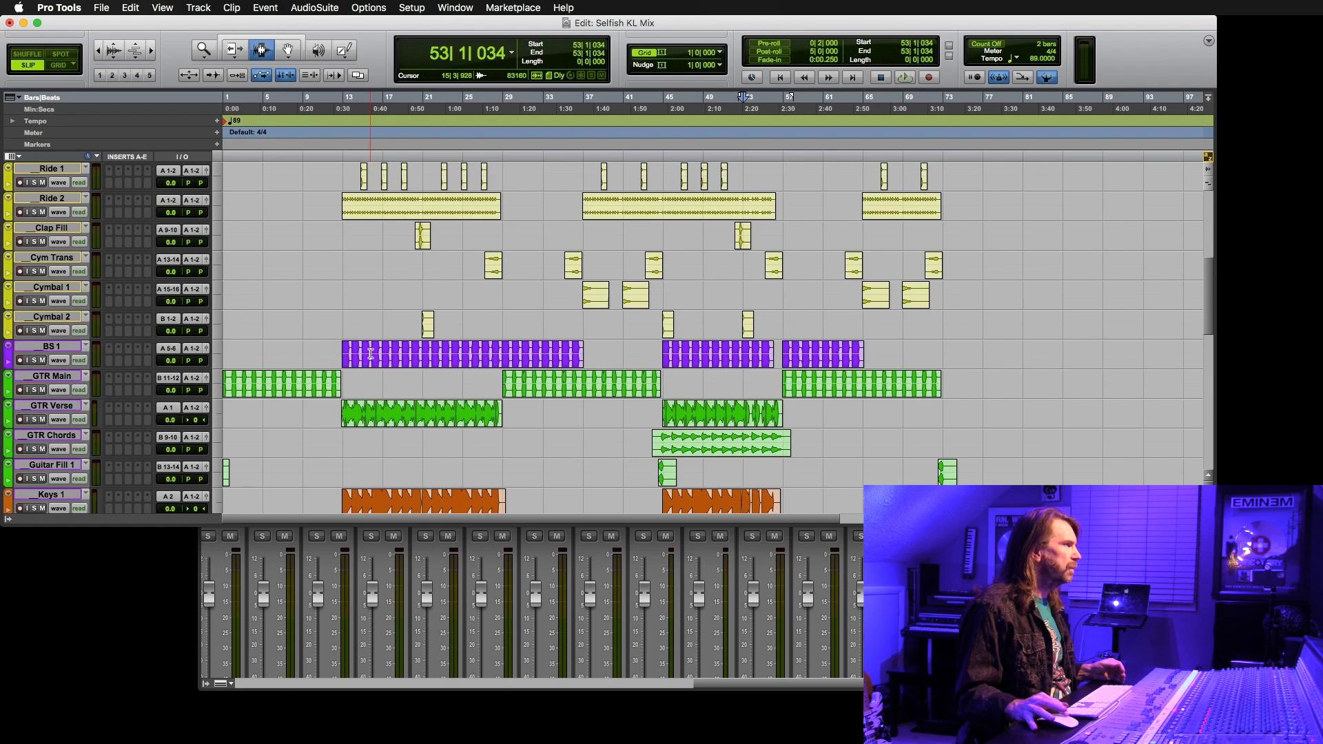
pyautogui.scroll(-20, 371, 354)
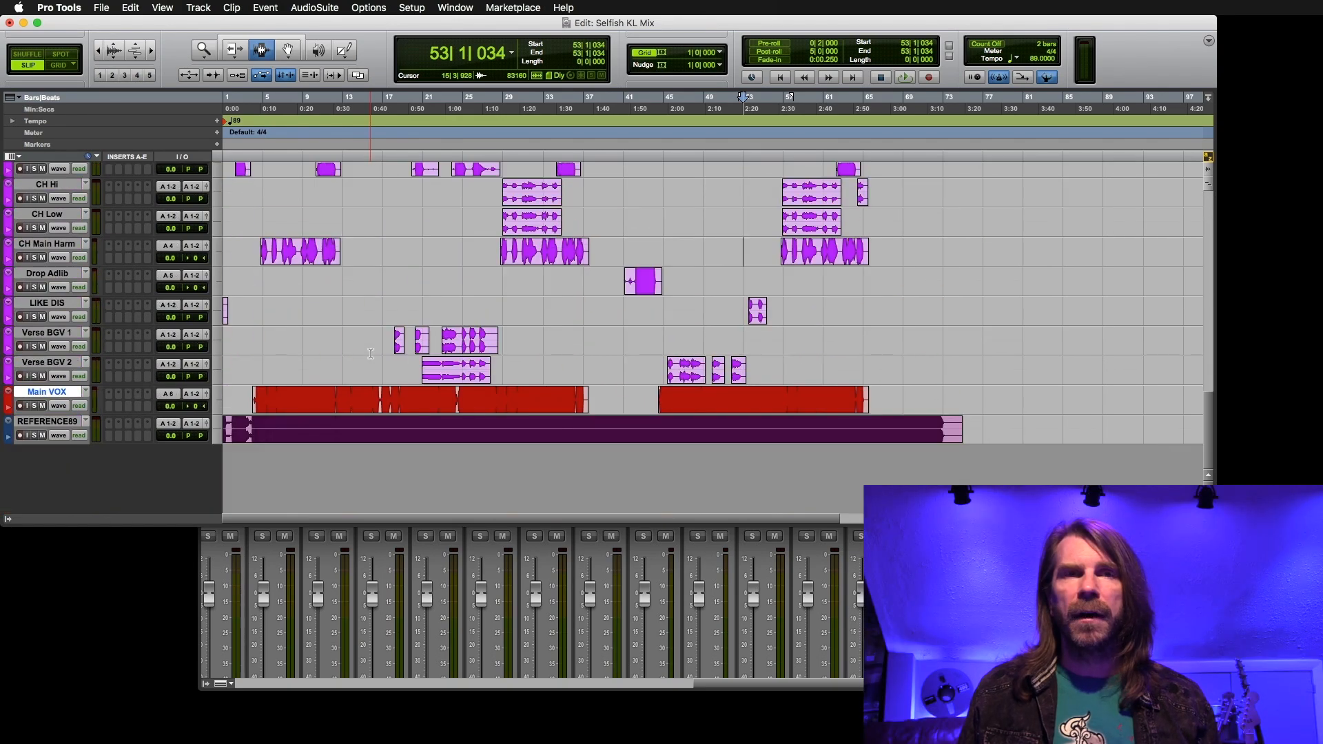
pyautogui.scroll(20, 371, 353)
pyautogui.scroll(-20, 745, 334)
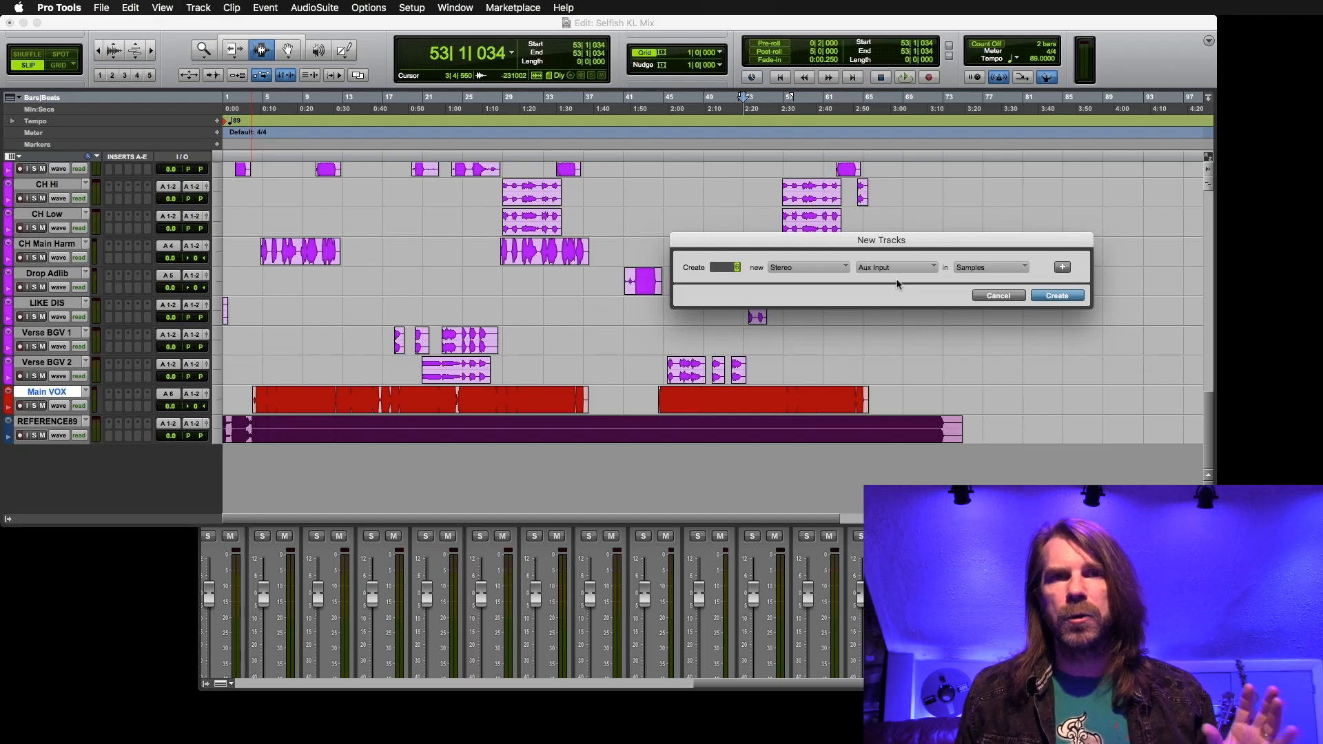
pyautogui.press('Return')
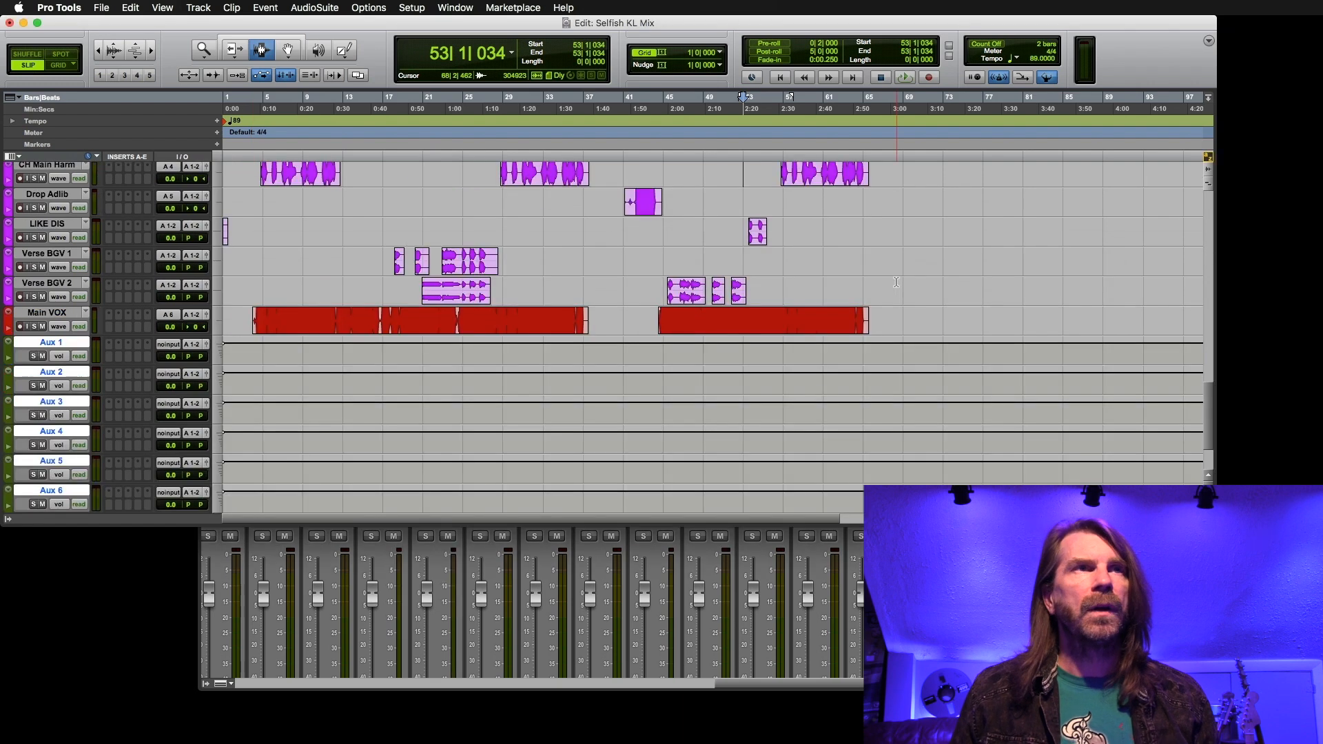
# Step: Set the inputs of Aux 1 through Aux 6 to consecutive stereo buses, from Bus 1-2 on Aux 1 to Bus 11-12 on Aux 6
pyautogui.click(173, 348)
pyautogui.click(287, 363)
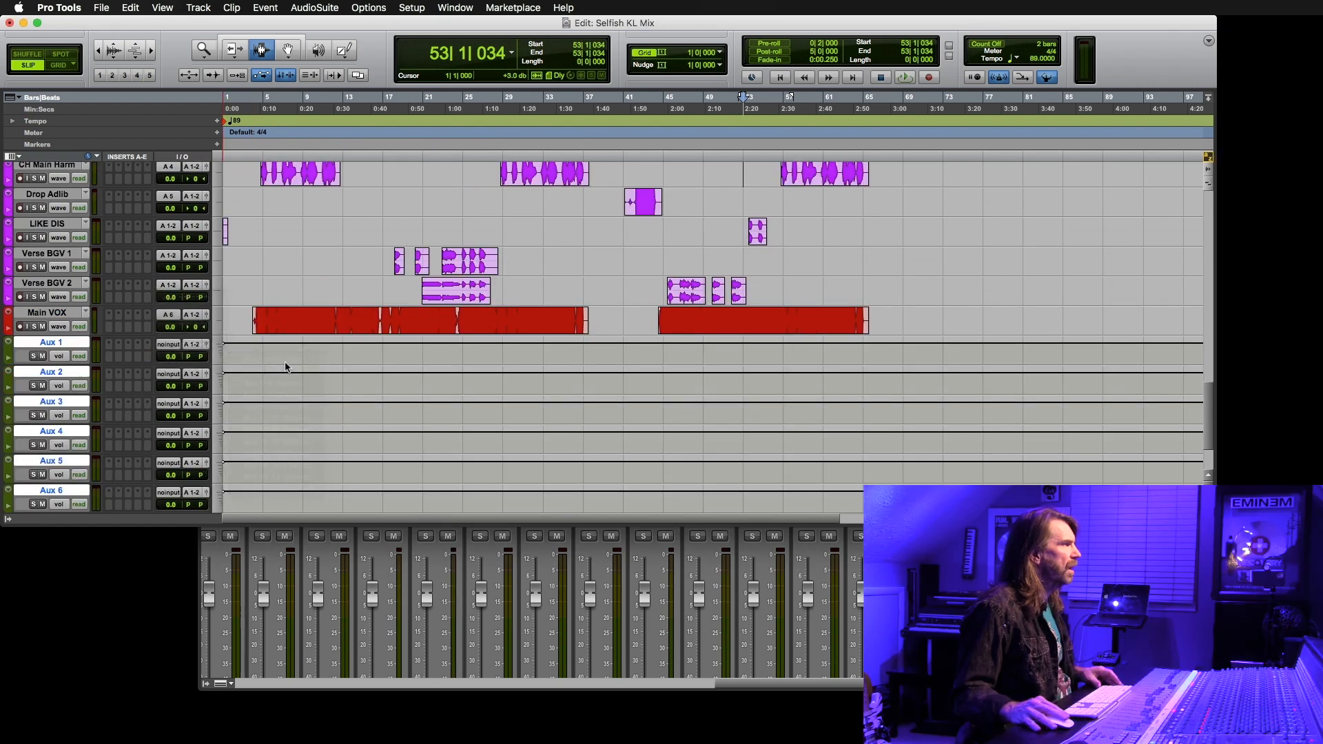
pyautogui.click(168, 373)
pyautogui.click(262, 398)
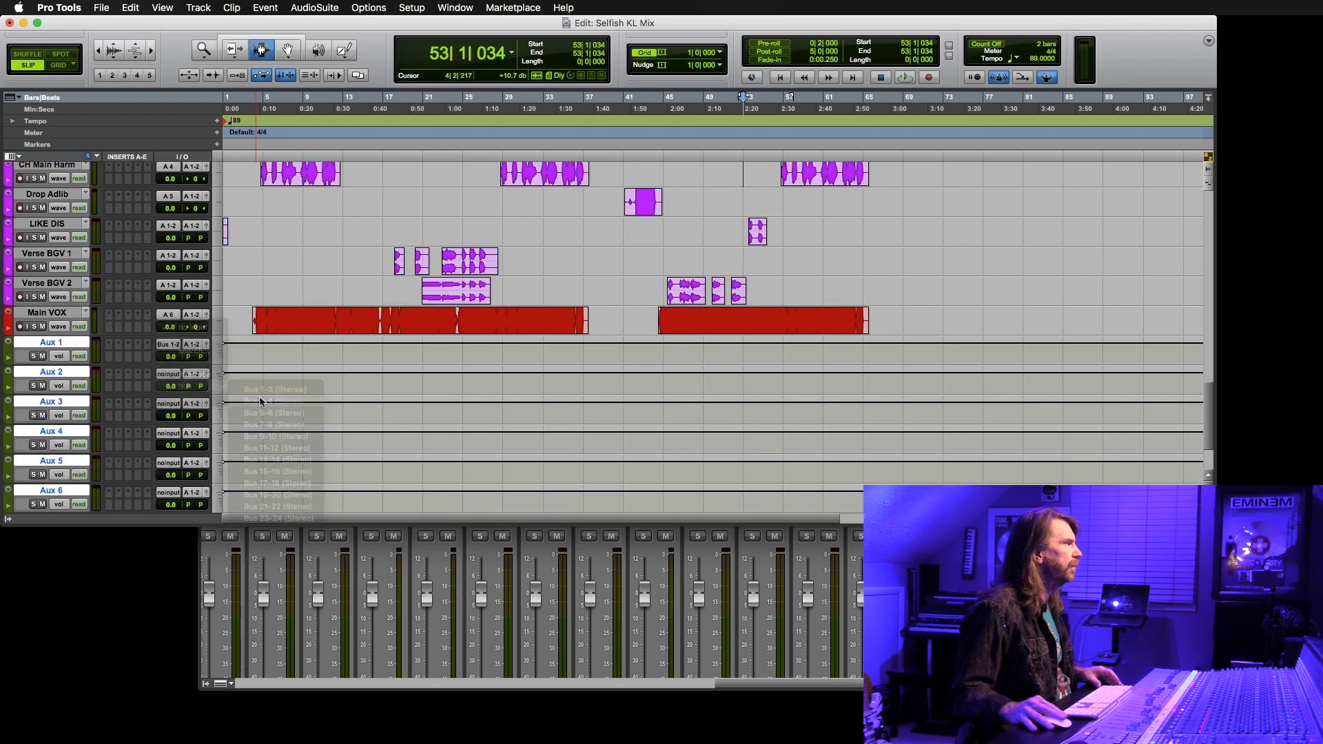
pyautogui.click(168, 404)
pyautogui.click(270, 441)
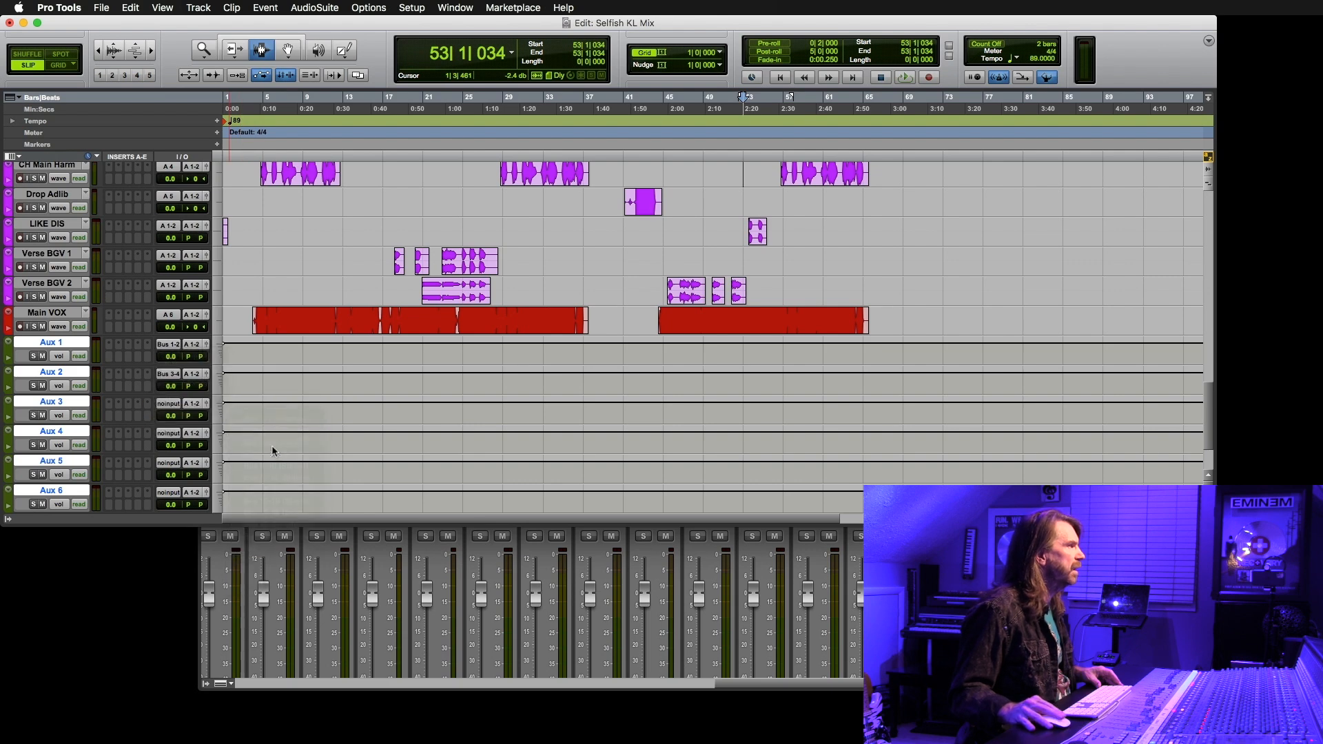
pyautogui.click(168, 433)
pyautogui.click(276, 483)
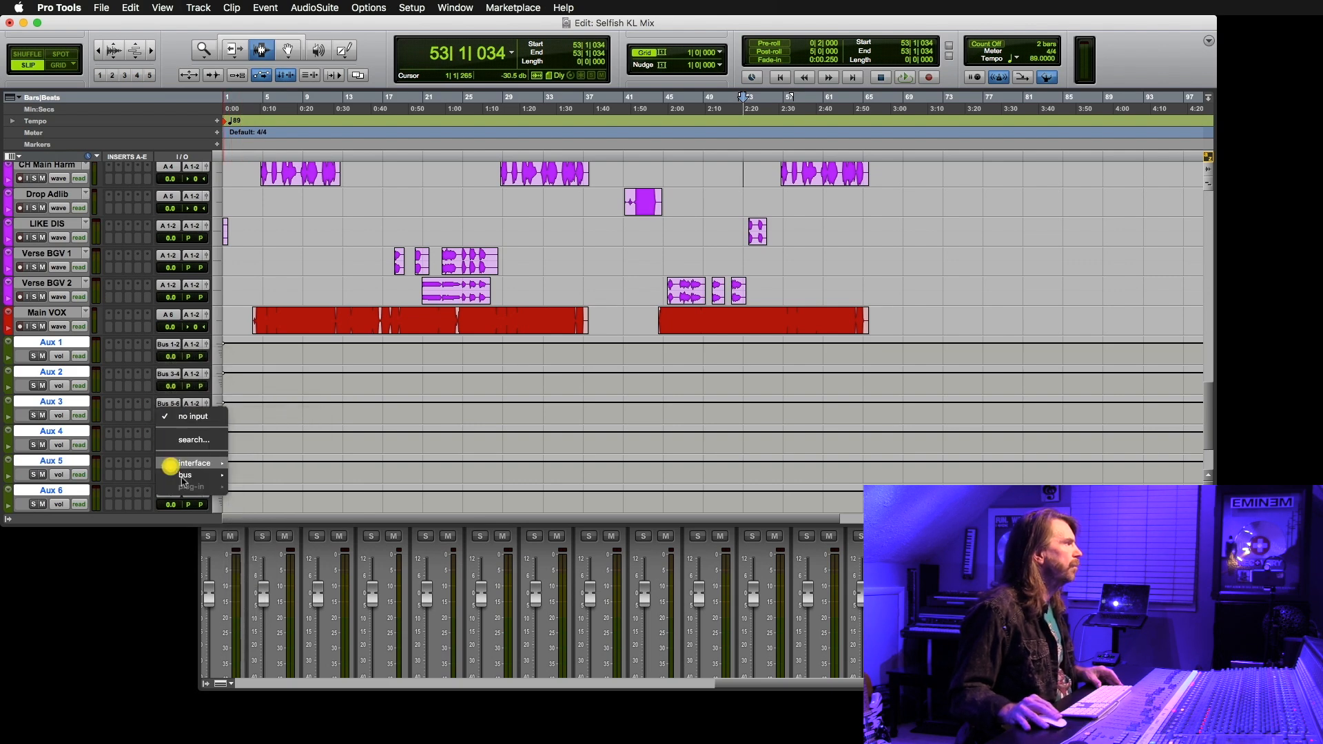
pyautogui.click(168, 463)
pyautogui.click(275, 566)
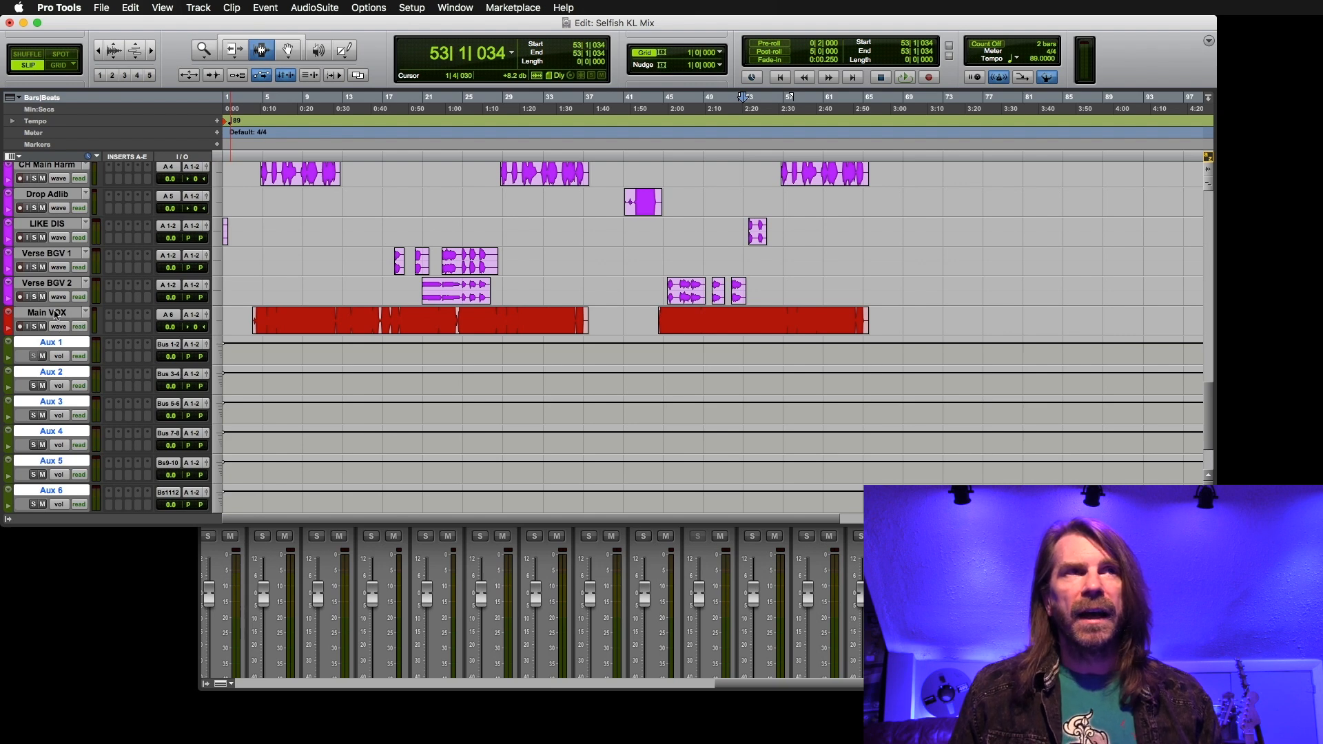
# Step: Solo the Verse BGV 1 track and put the remaining Aux tracks, from Aux 2 on, into solo safe
pyautogui.click(42, 255)
pyautogui.click(34, 267)
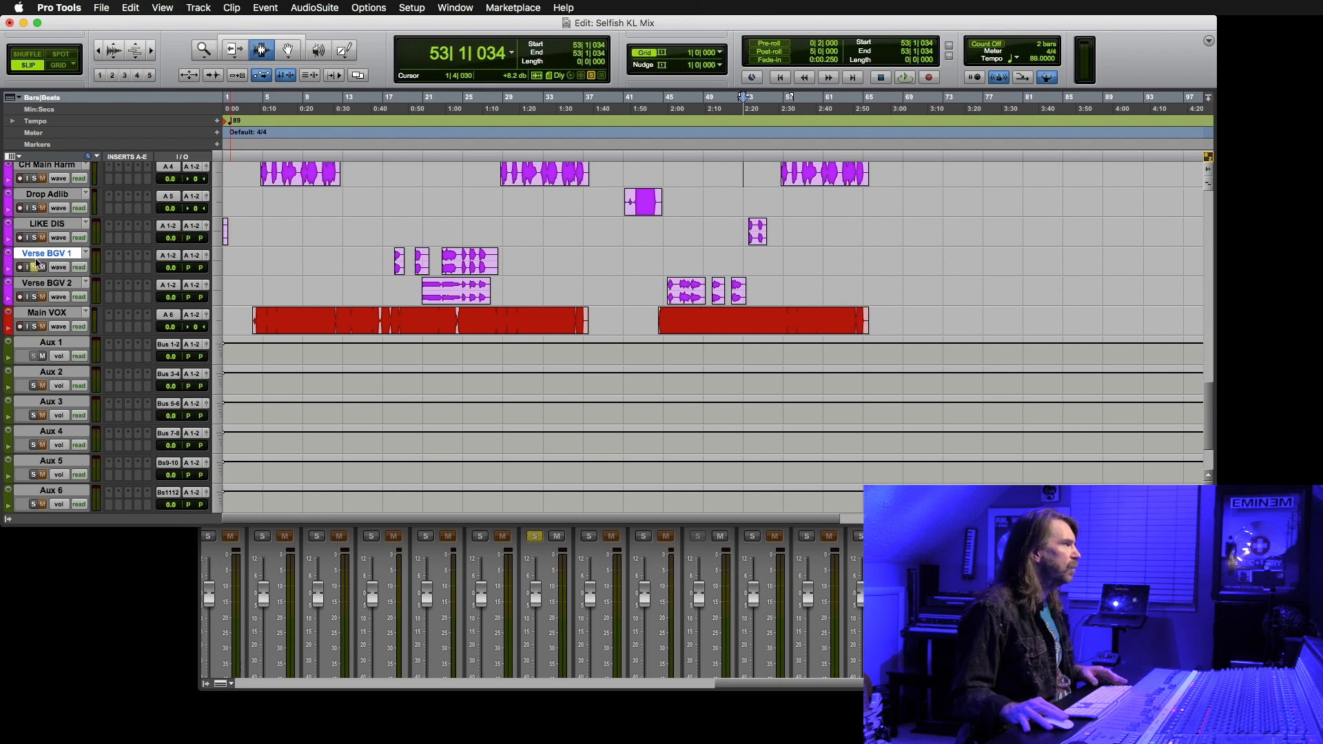
pyautogui.click(51, 373)
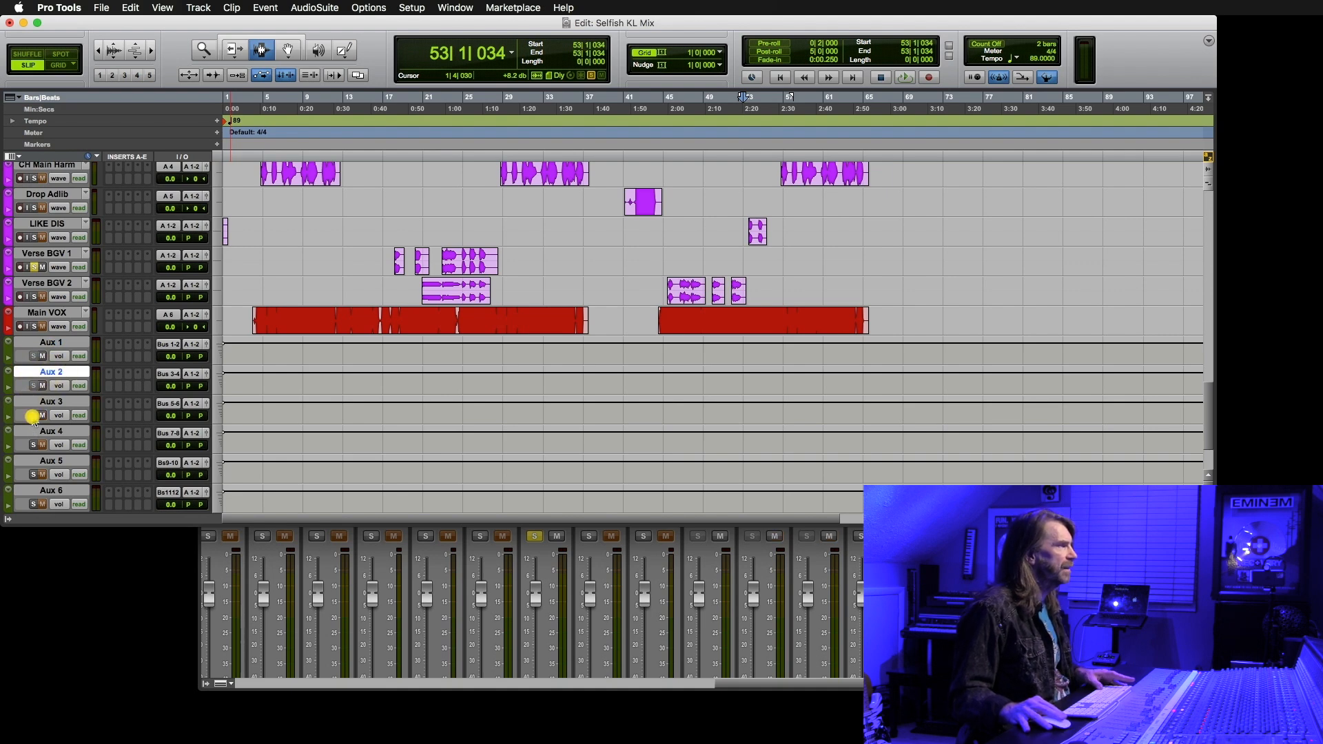
pyautogui.click(32, 446)
pyautogui.click(33, 476)
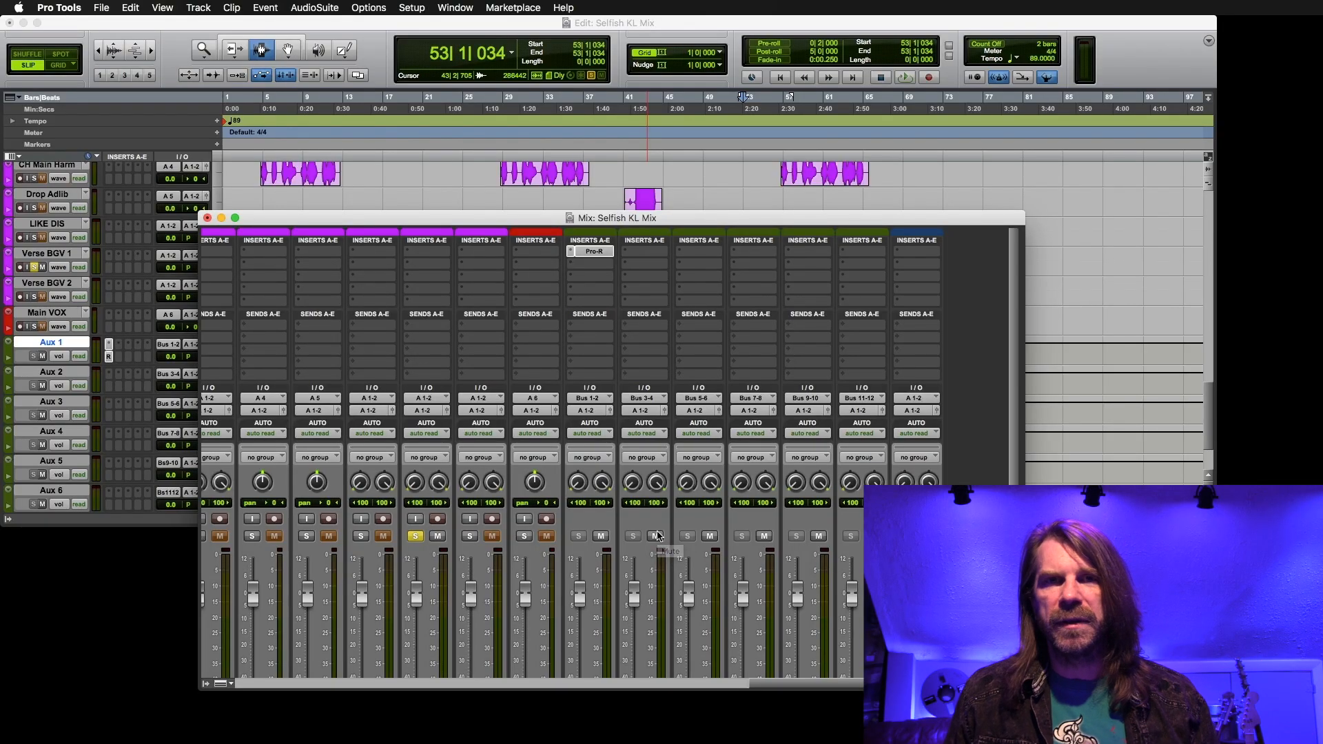
# Step: Load effect plug-ins as inserts on the remaining Aux tracks, starting with Aux 2
pyautogui.click(645, 251)
pyautogui.click(869, 130)
pyautogui.click(644, 263)
pyautogui.moveTo(756, 263)
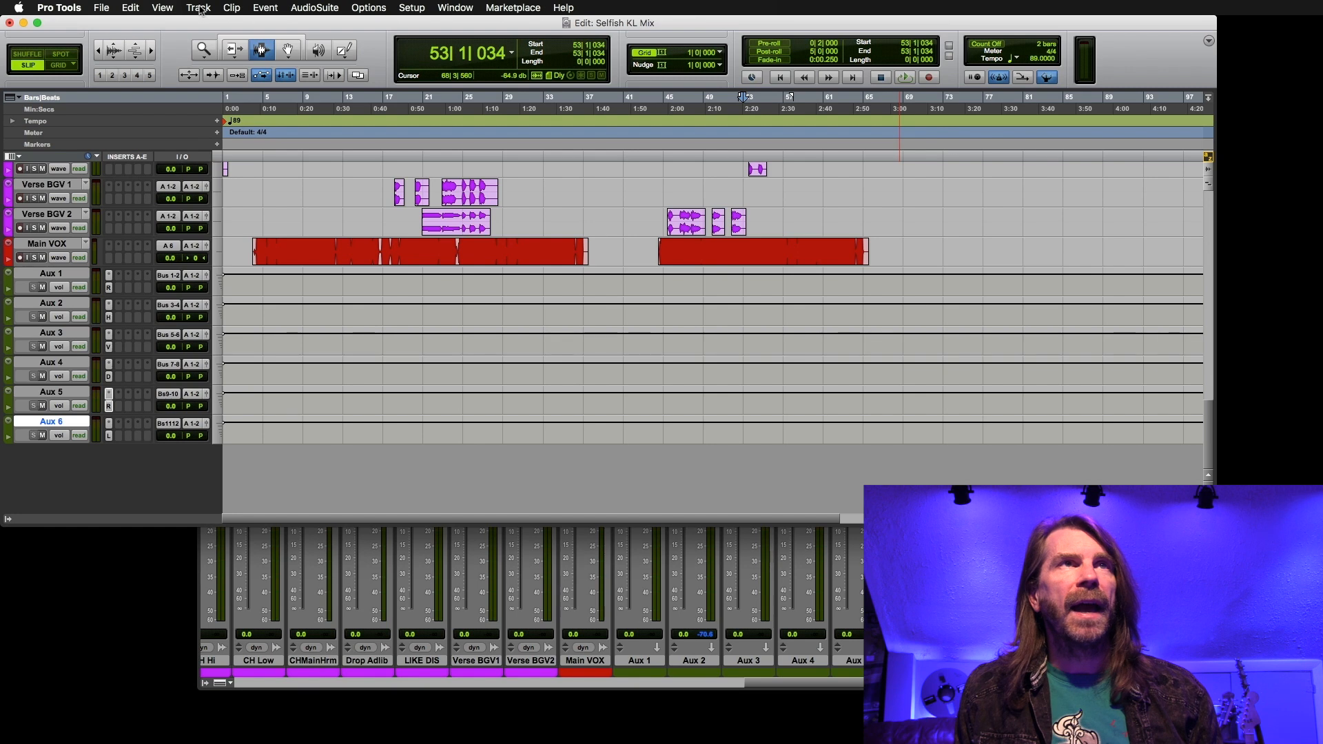
# Step: Create one new stereo Master Fader track
pyautogui.click(197, 8)
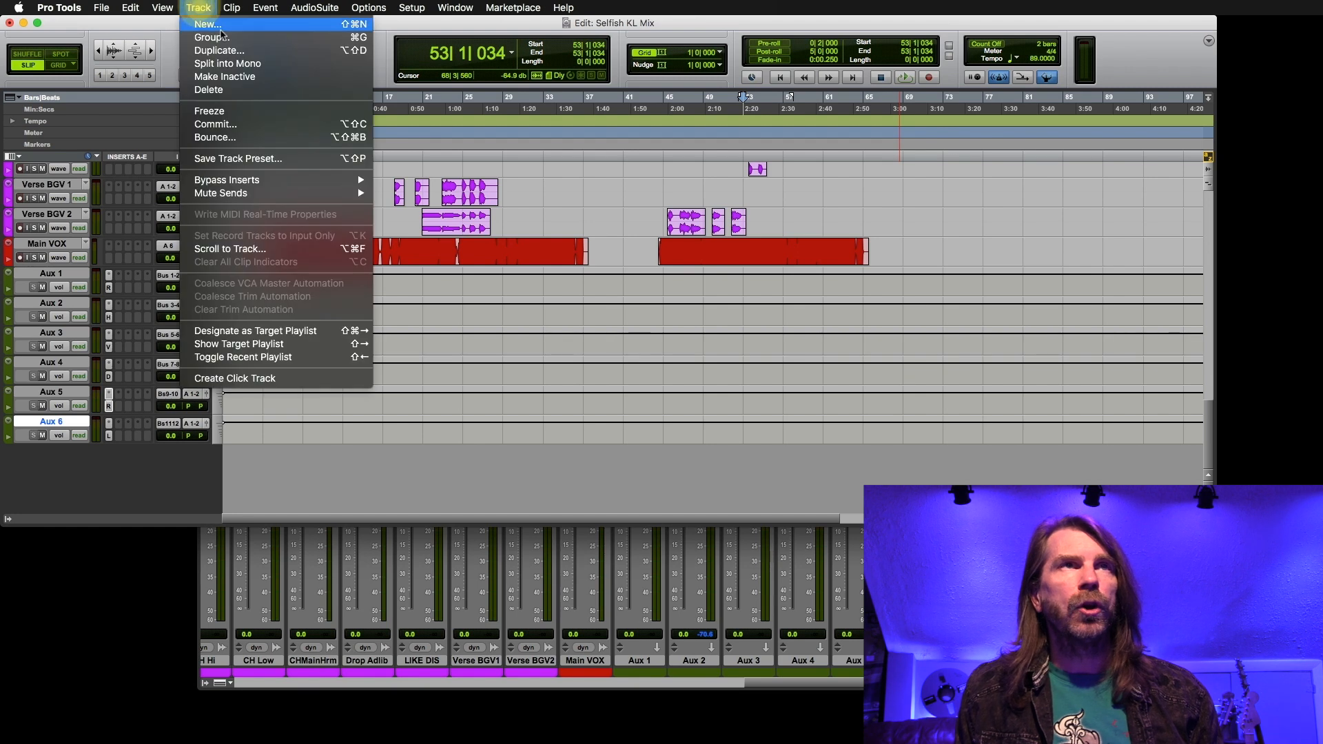
pyautogui.click(219, 26)
pyautogui.click(790, 283)
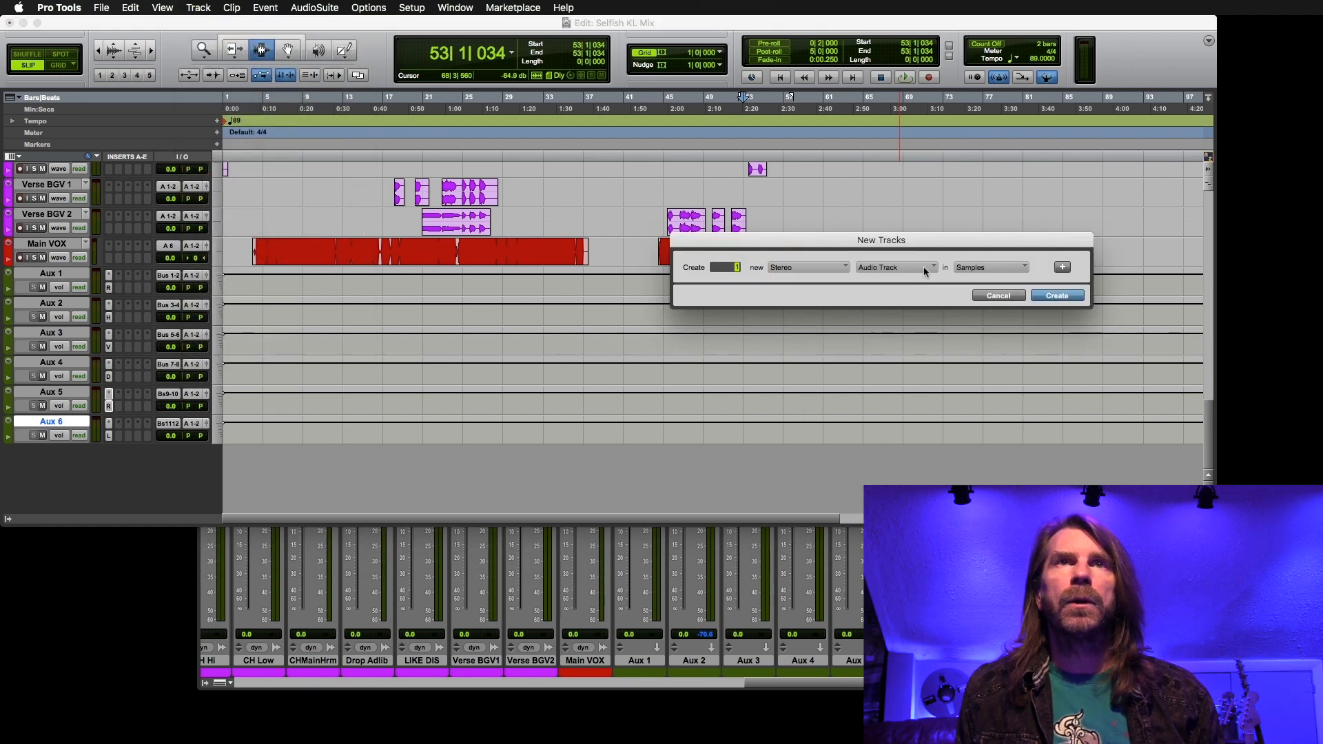
pyautogui.click(920, 268)
pyautogui.click(916, 297)
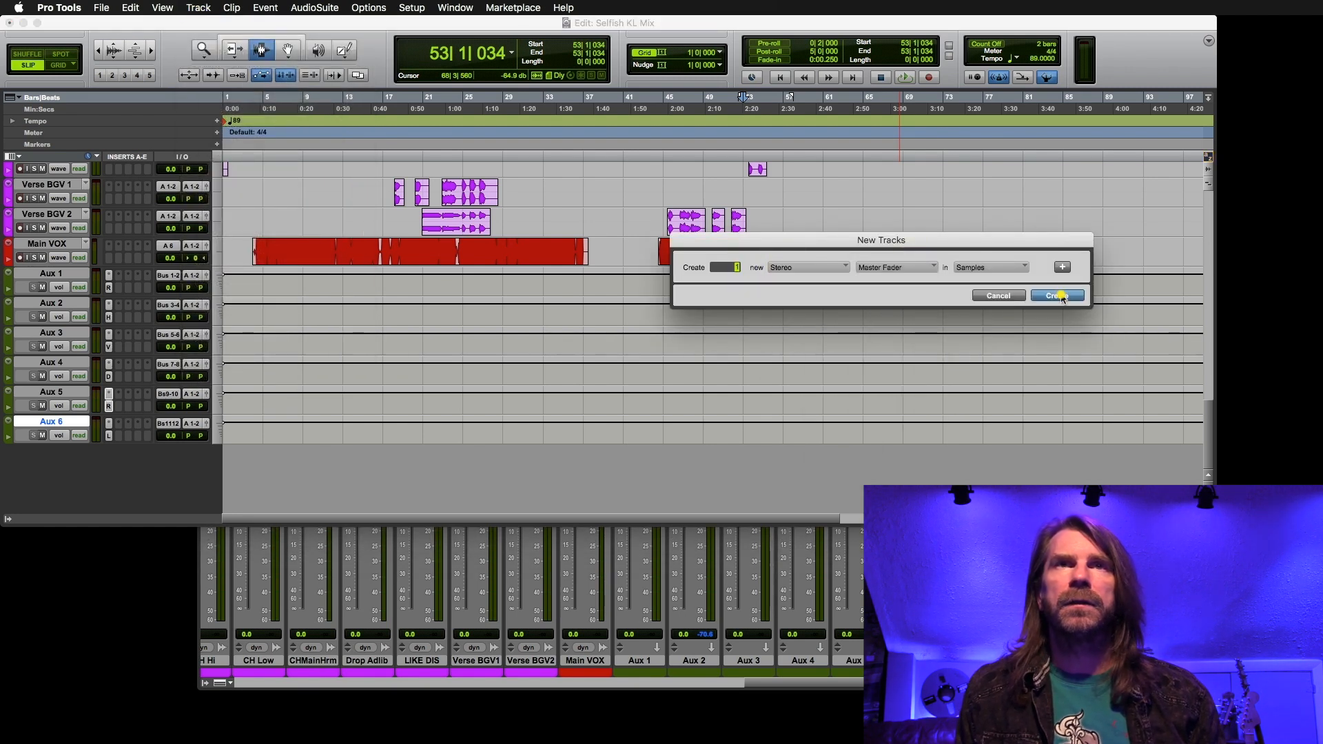
pyautogui.click(1057, 295)
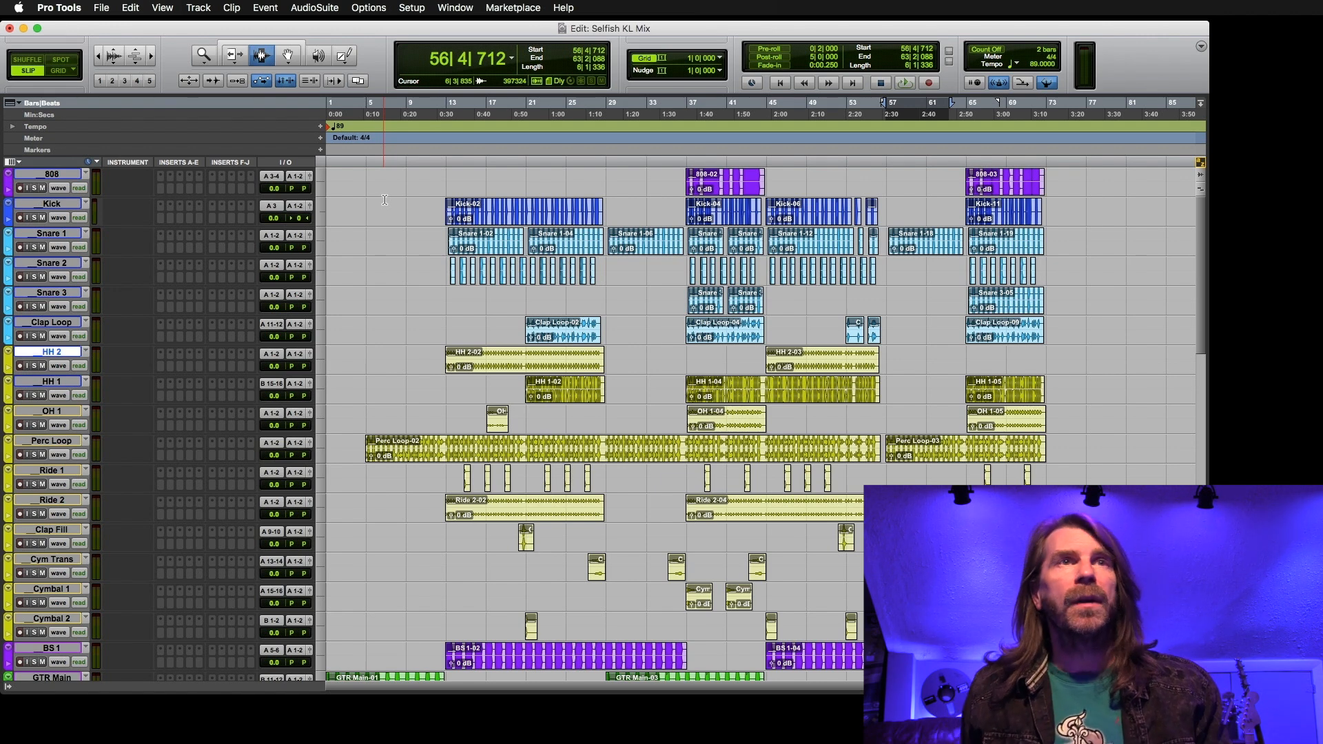
# Step: Hide the clip names and the clip gain info on all clips in the Edit window
pyautogui.click(491, 236)
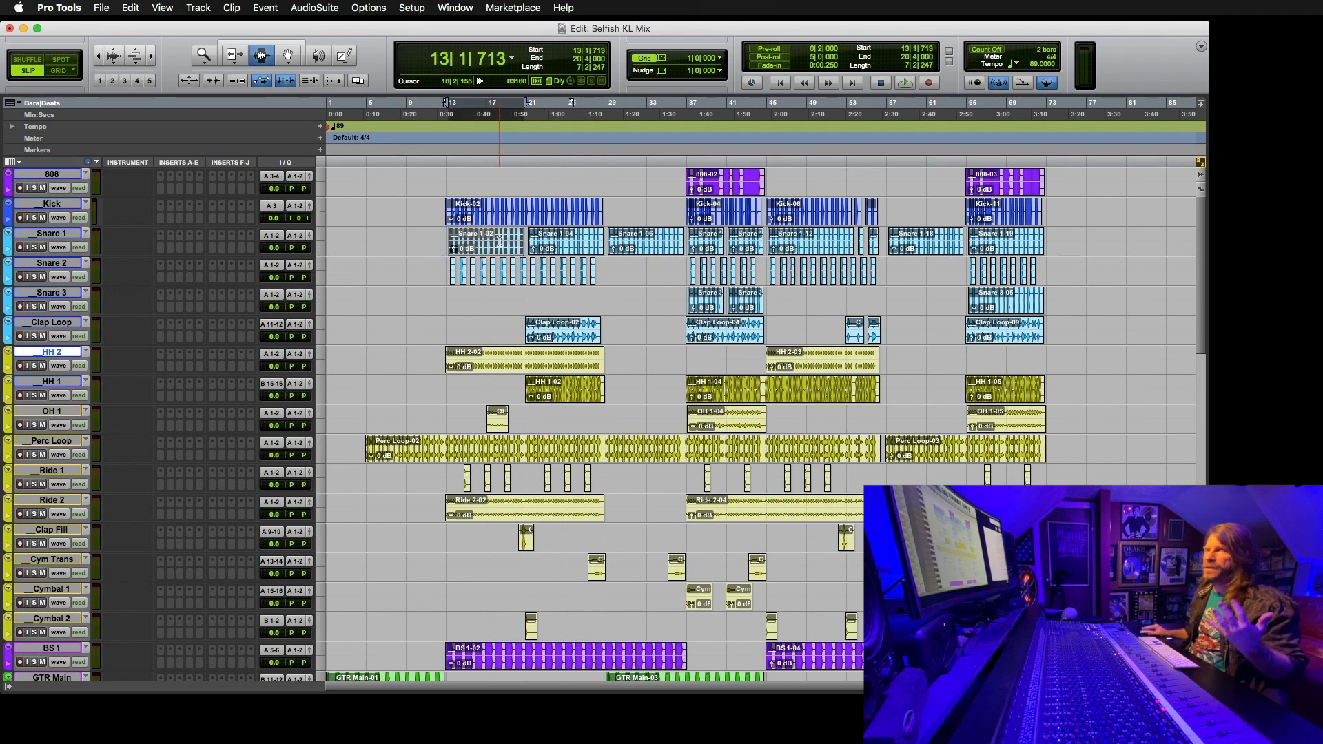
pyautogui.click(162, 7)
pyautogui.moveTo(173, 98)
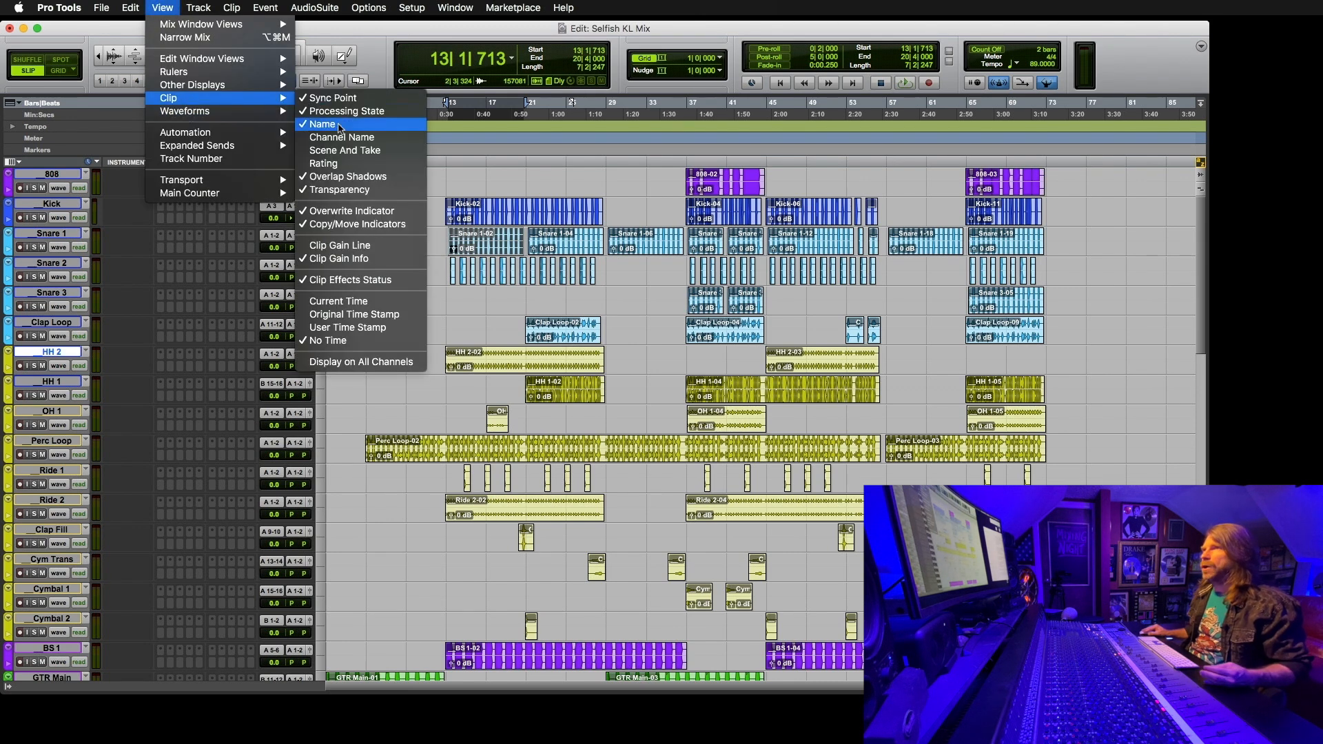
pyautogui.click(339, 127)
pyautogui.click(162, 8)
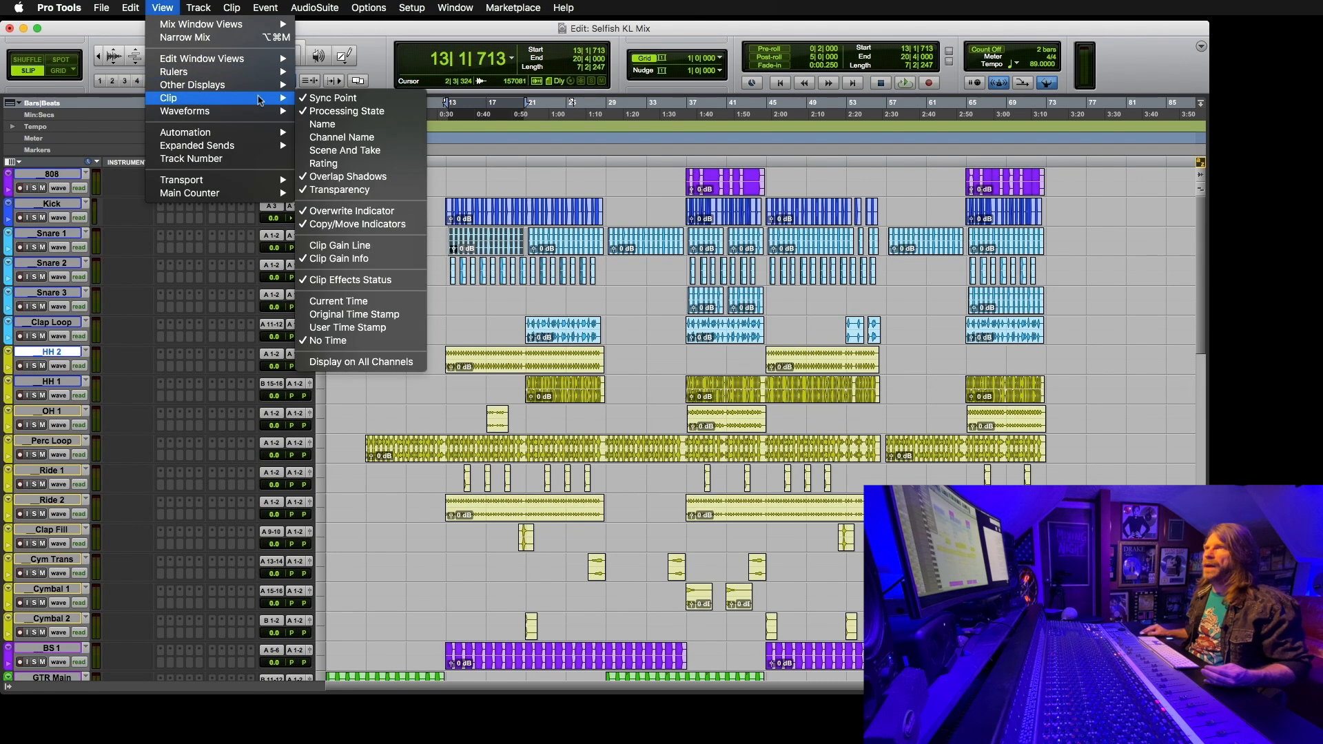
pyautogui.click(339, 259)
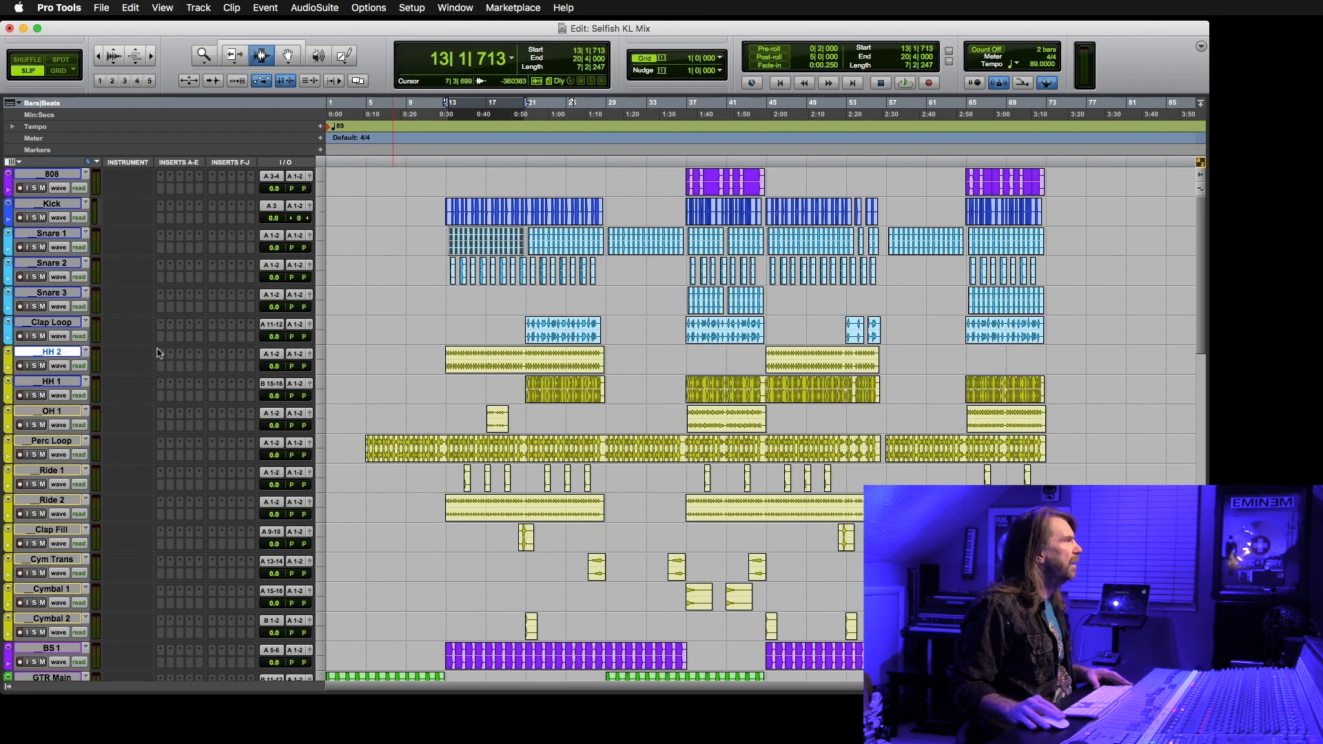
# Step: Switch the Edit window to the Minimal view to hide the instrument, insert and I/O columns
pyautogui.click(164, 8)
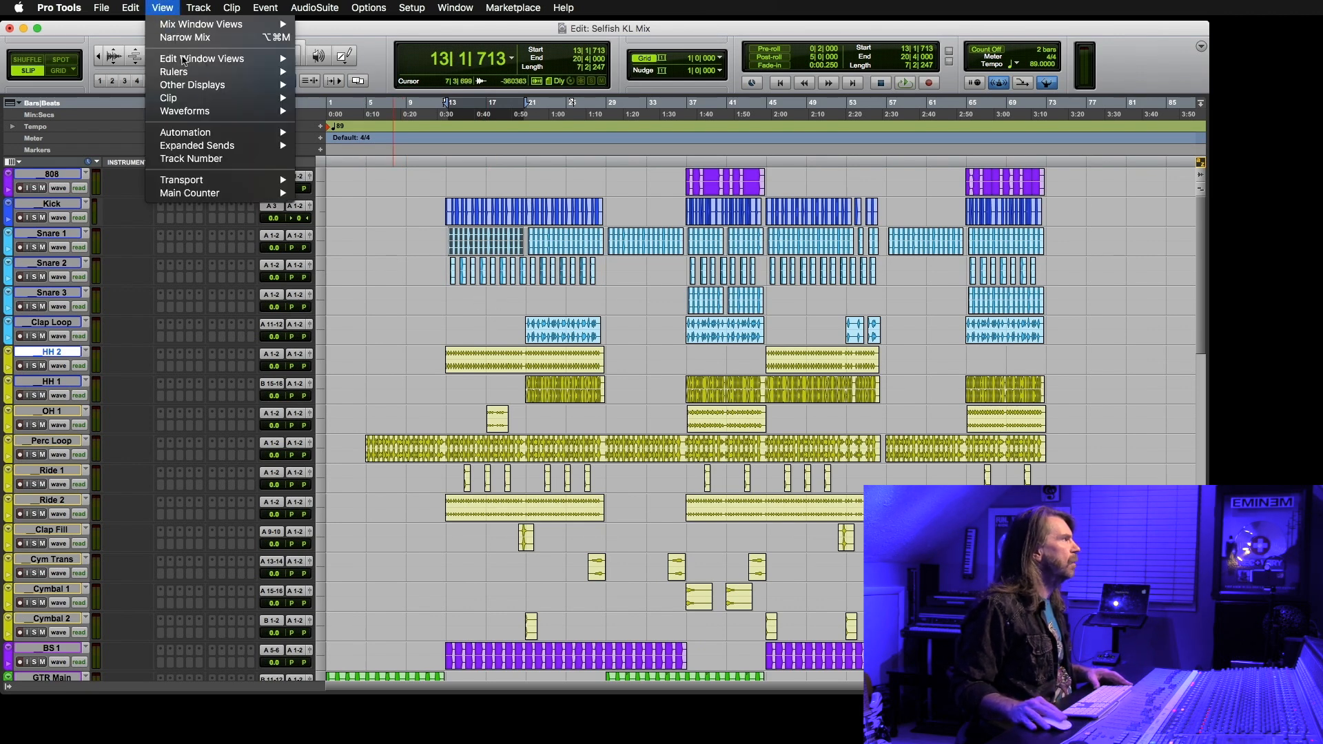
pyautogui.moveTo(228, 59)
pyautogui.click(388, 224)
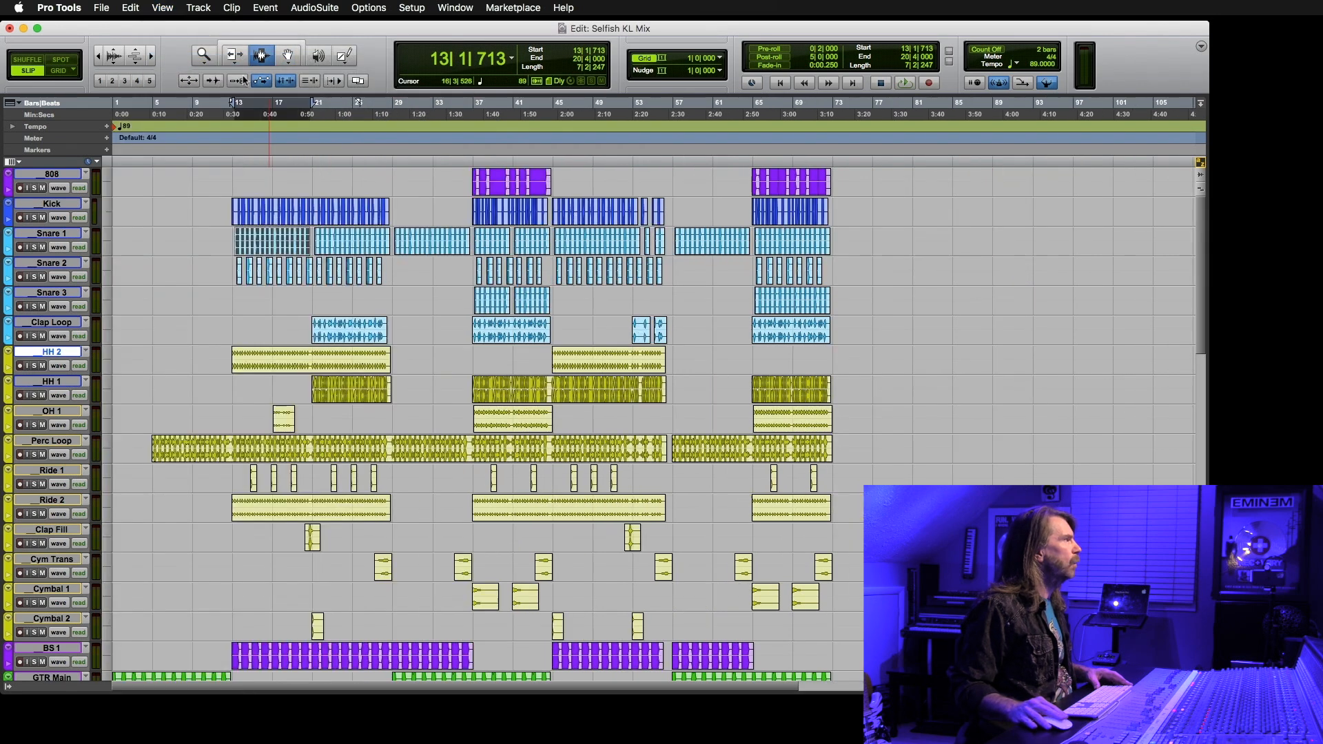
# Step: Show the I/O and Inserts A-E columns in the Edit window
pyautogui.click(162, 8)
pyautogui.moveTo(221, 58)
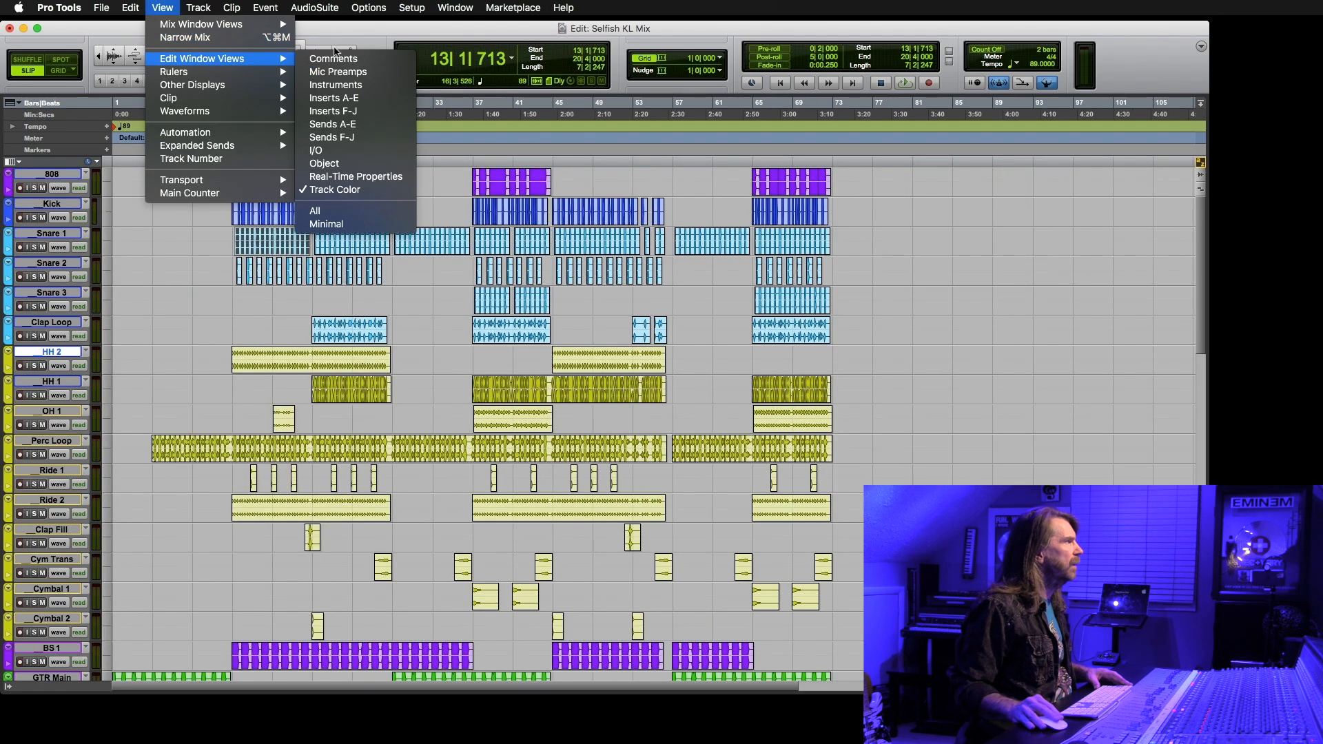
pyautogui.click(362, 150)
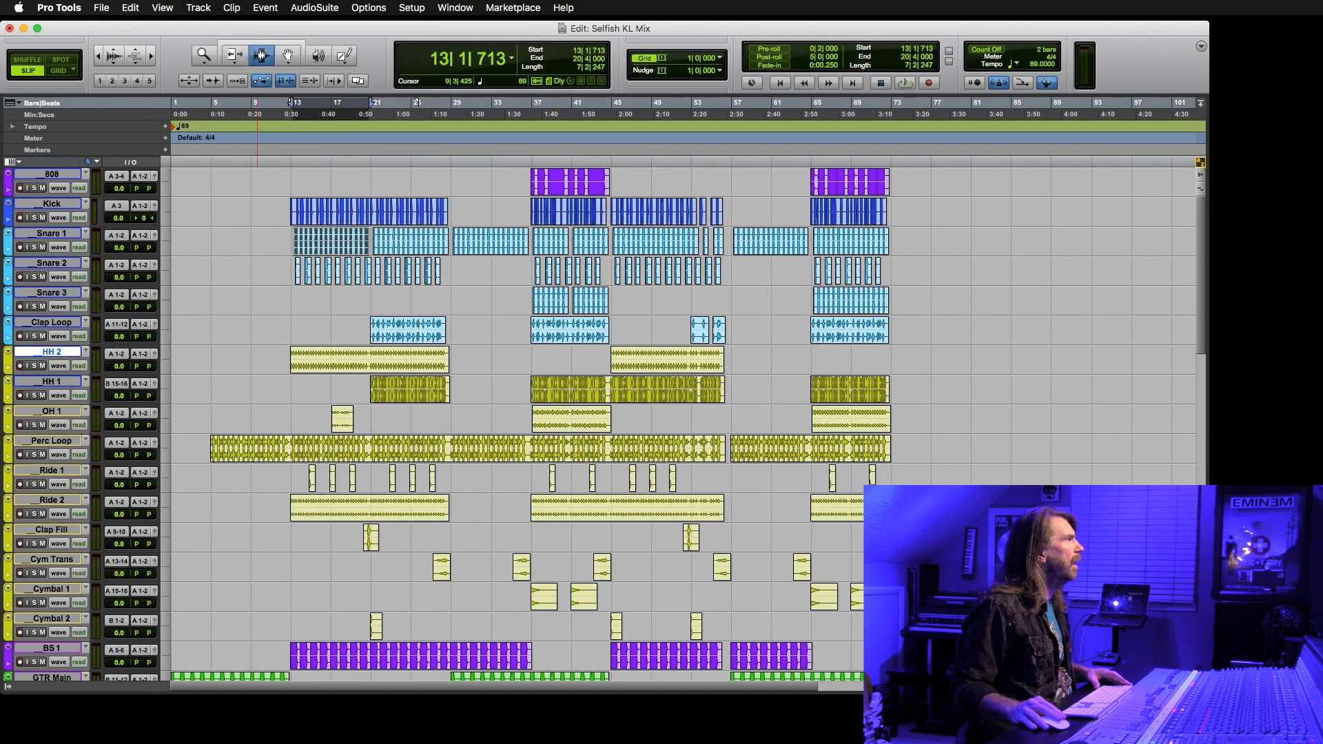
pyautogui.click(169, 7)
pyautogui.moveTo(206, 58)
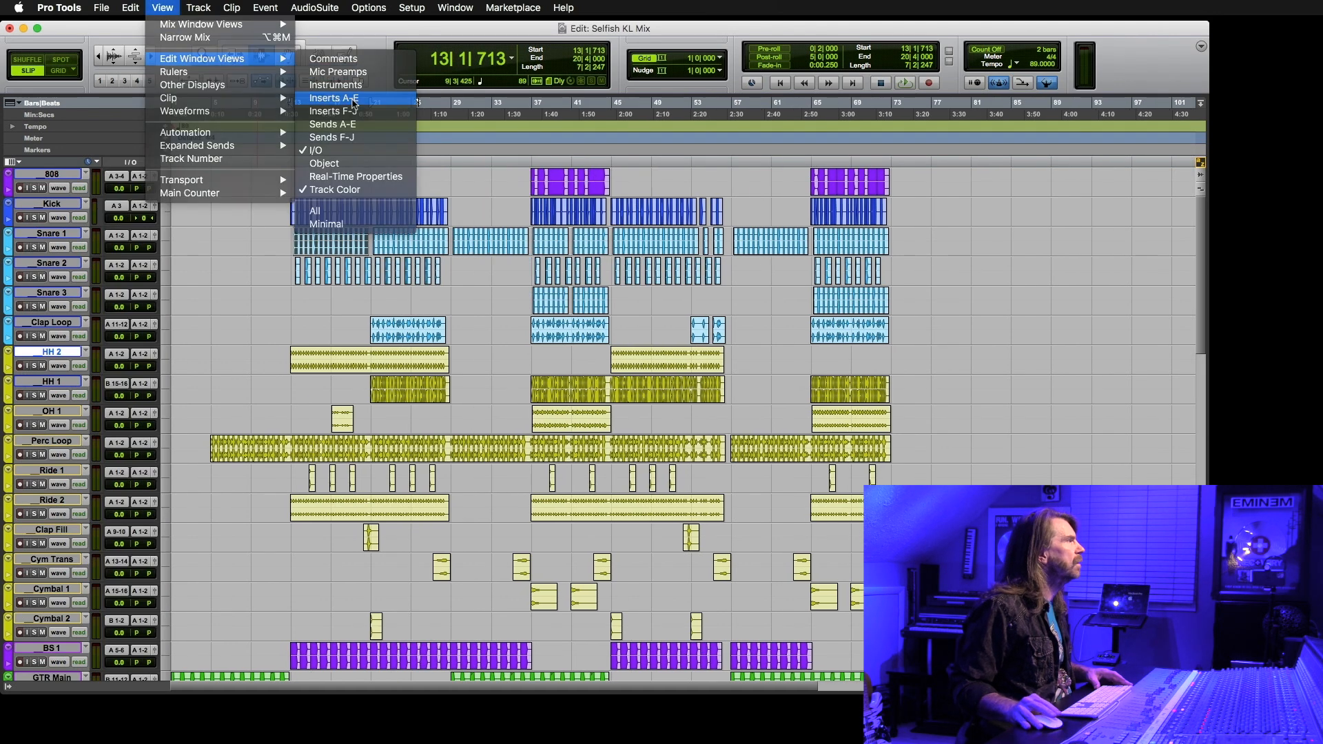
pyautogui.click(354, 99)
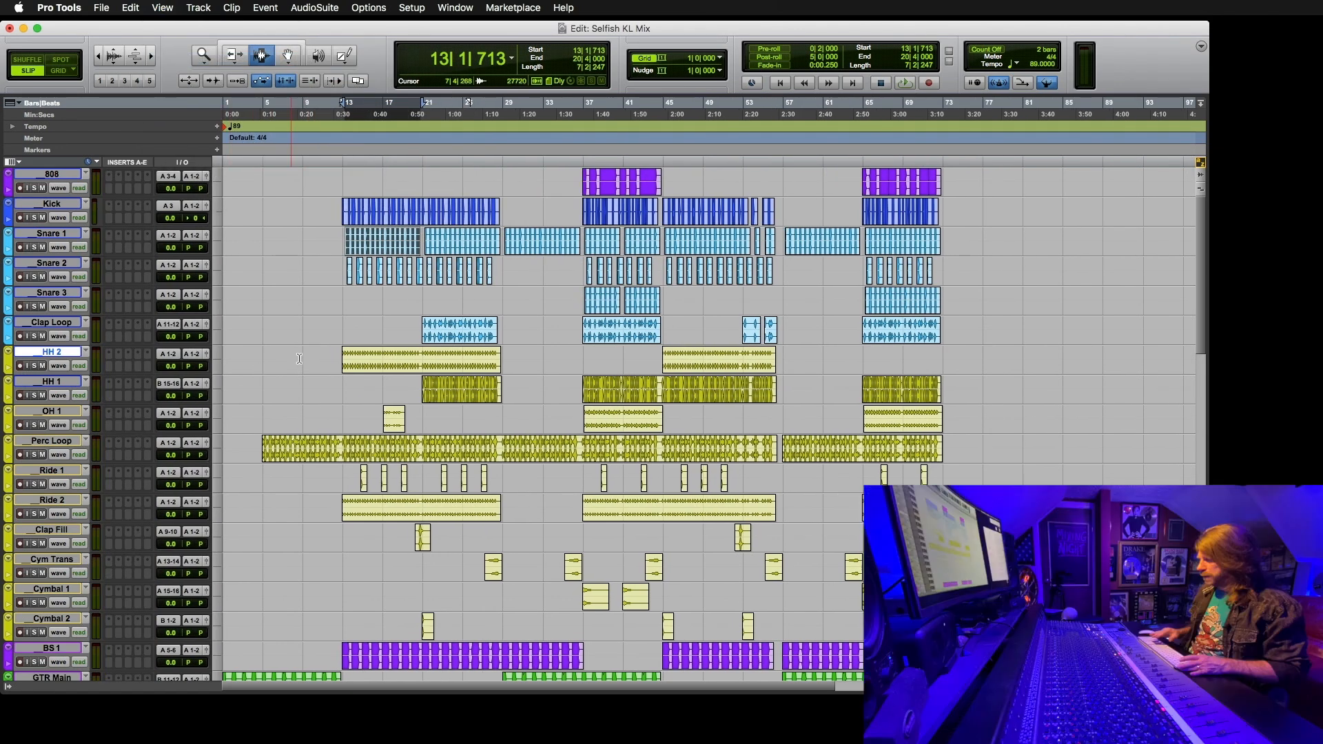
# Step: Switch to the Mix window and hide its Mic Preamps and Inserts F-J sections
pyautogui.press('super+equal')
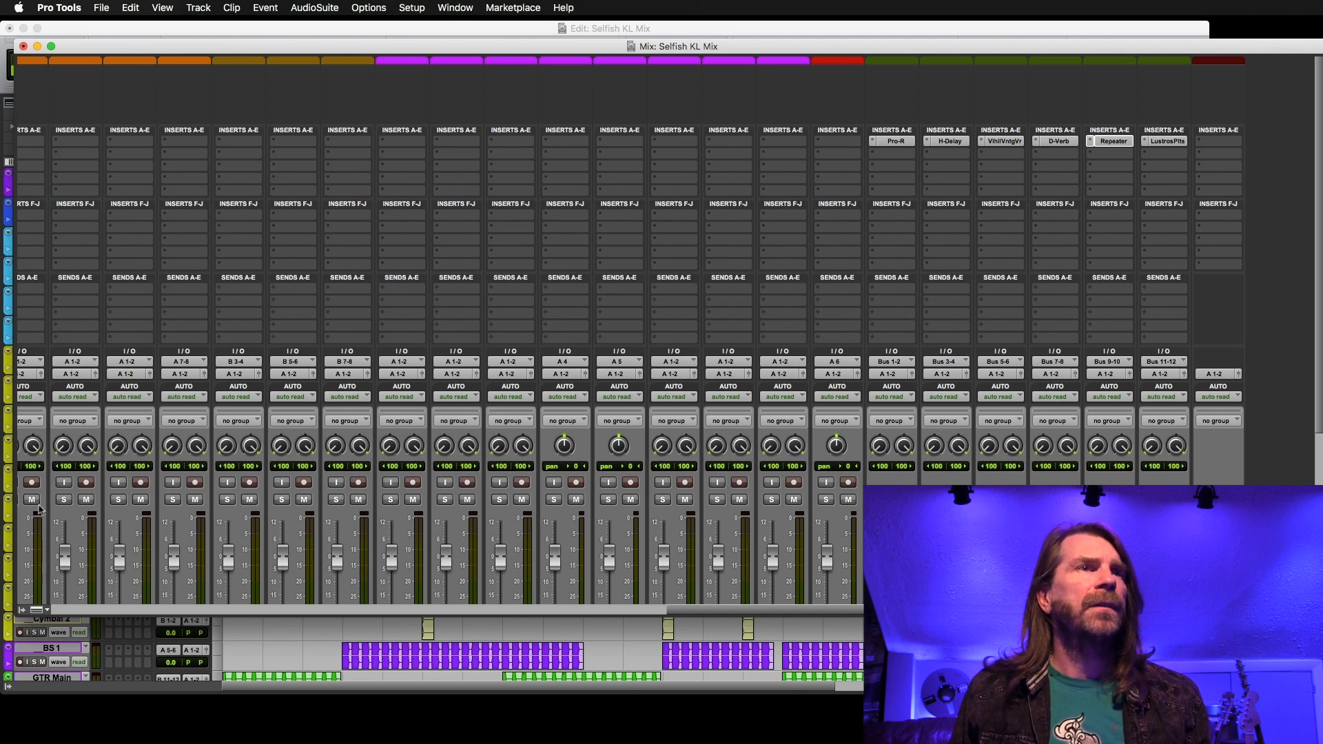
pyautogui.click(38, 611)
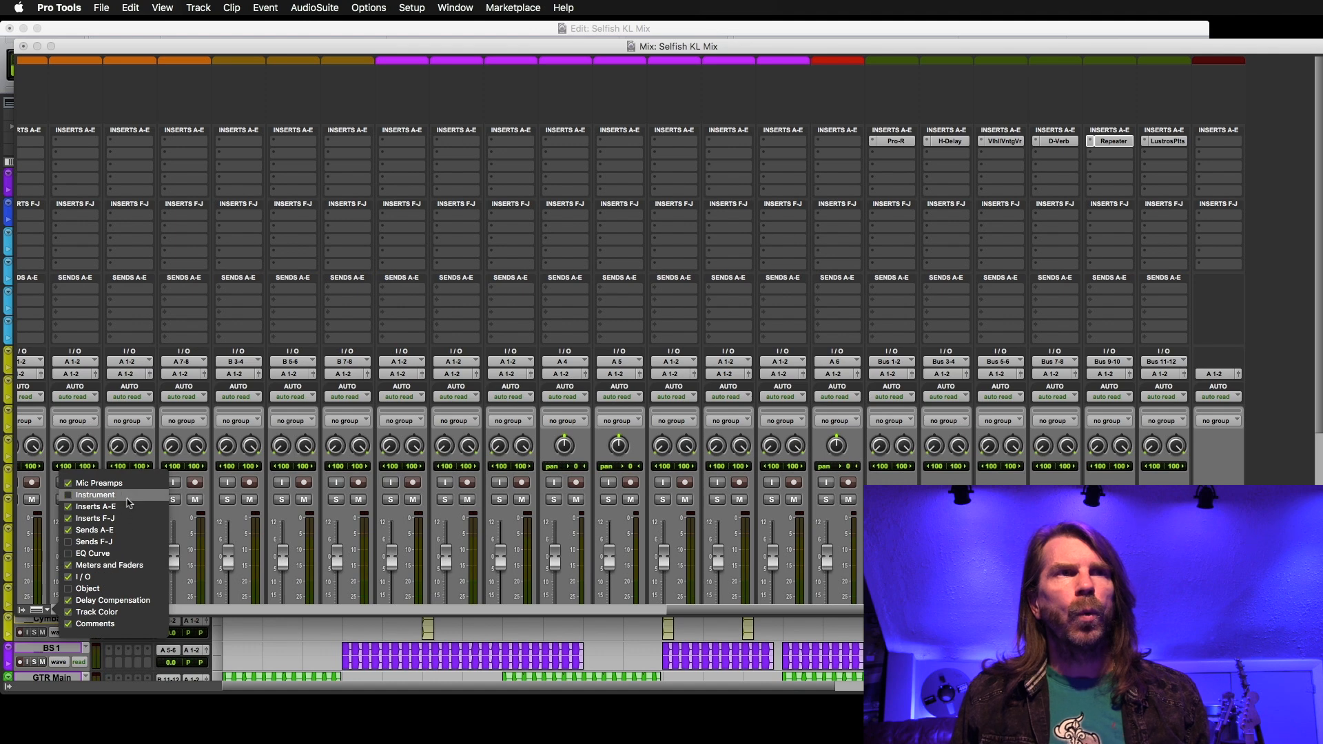
pyautogui.click(68, 485)
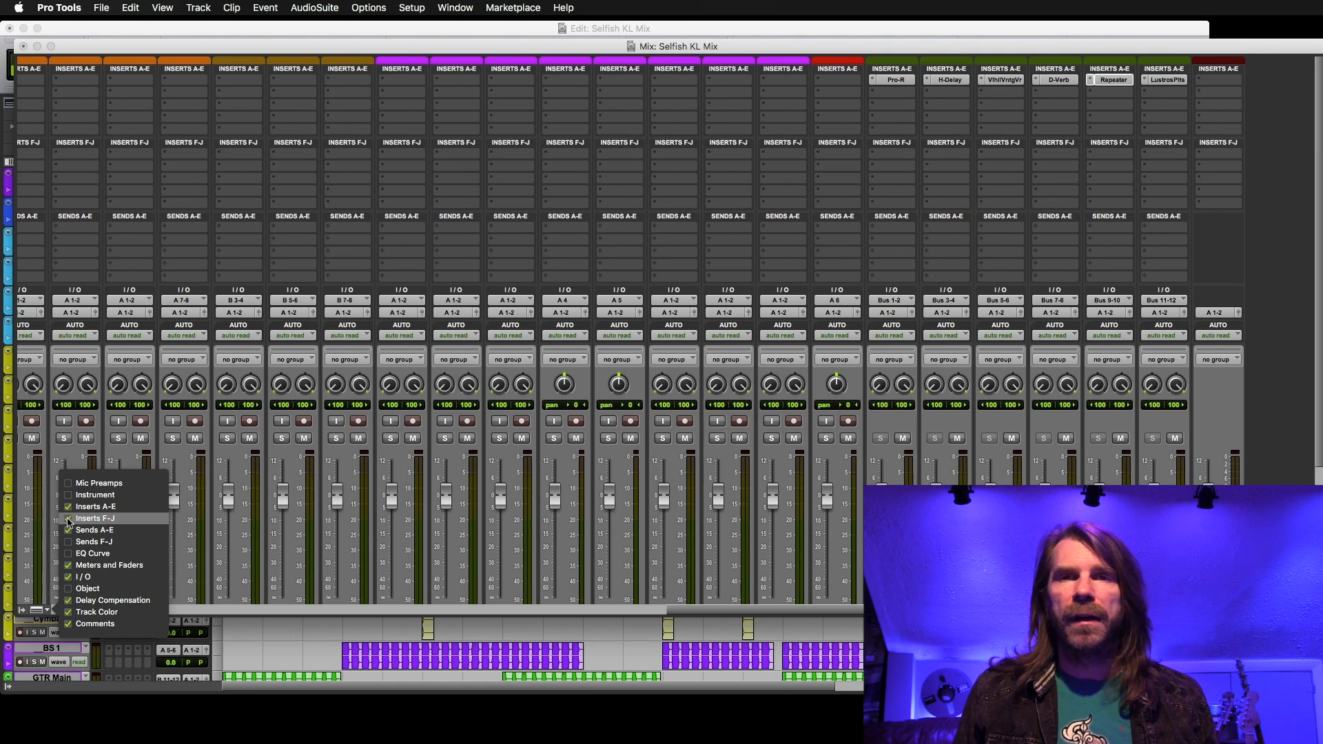
pyautogui.hscroll(-10, 690, 303)
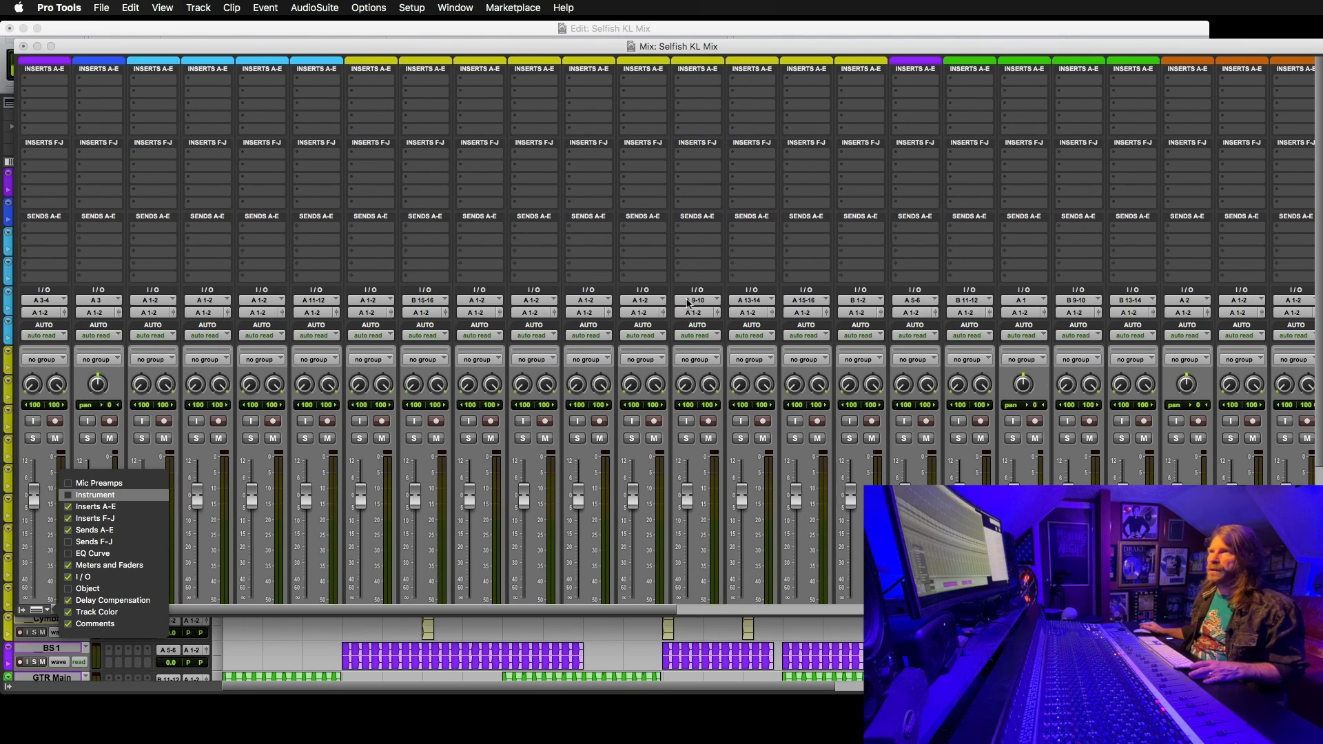
pyautogui.hscroll(10, 689, 304)
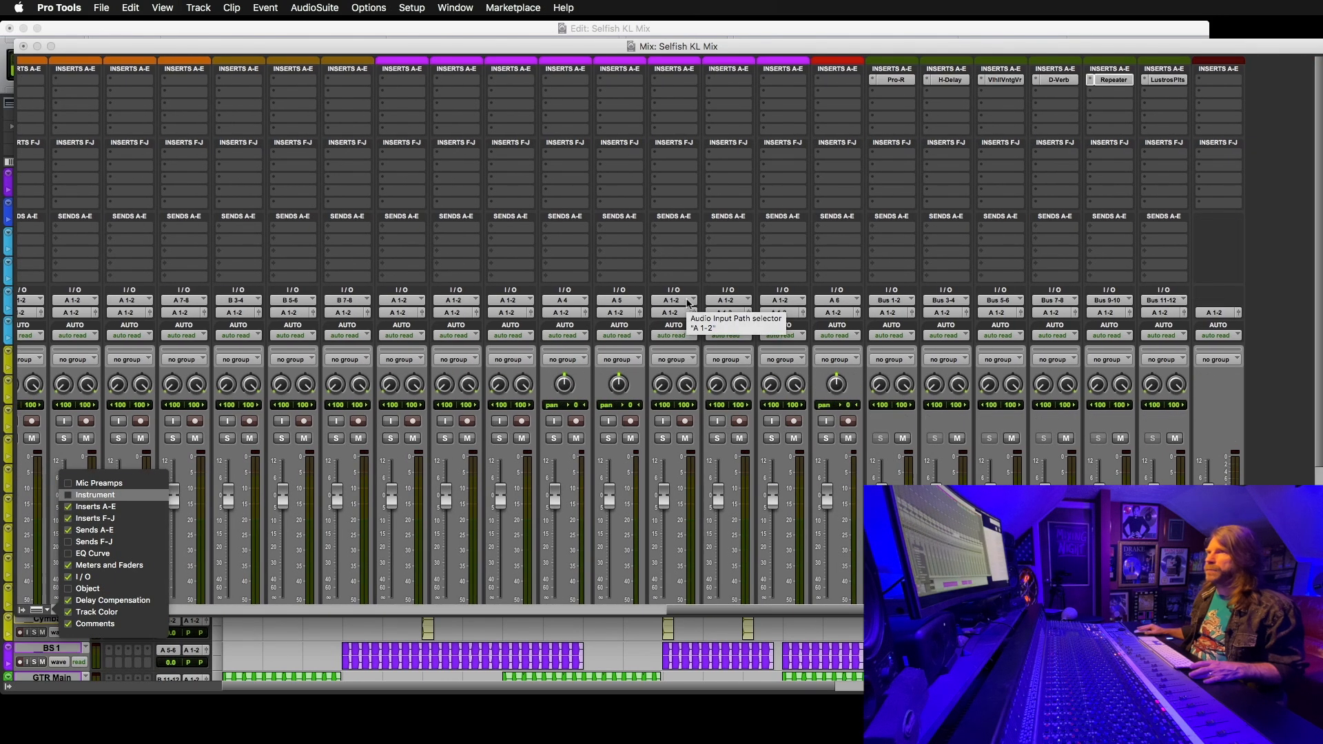
pyautogui.click(95, 518)
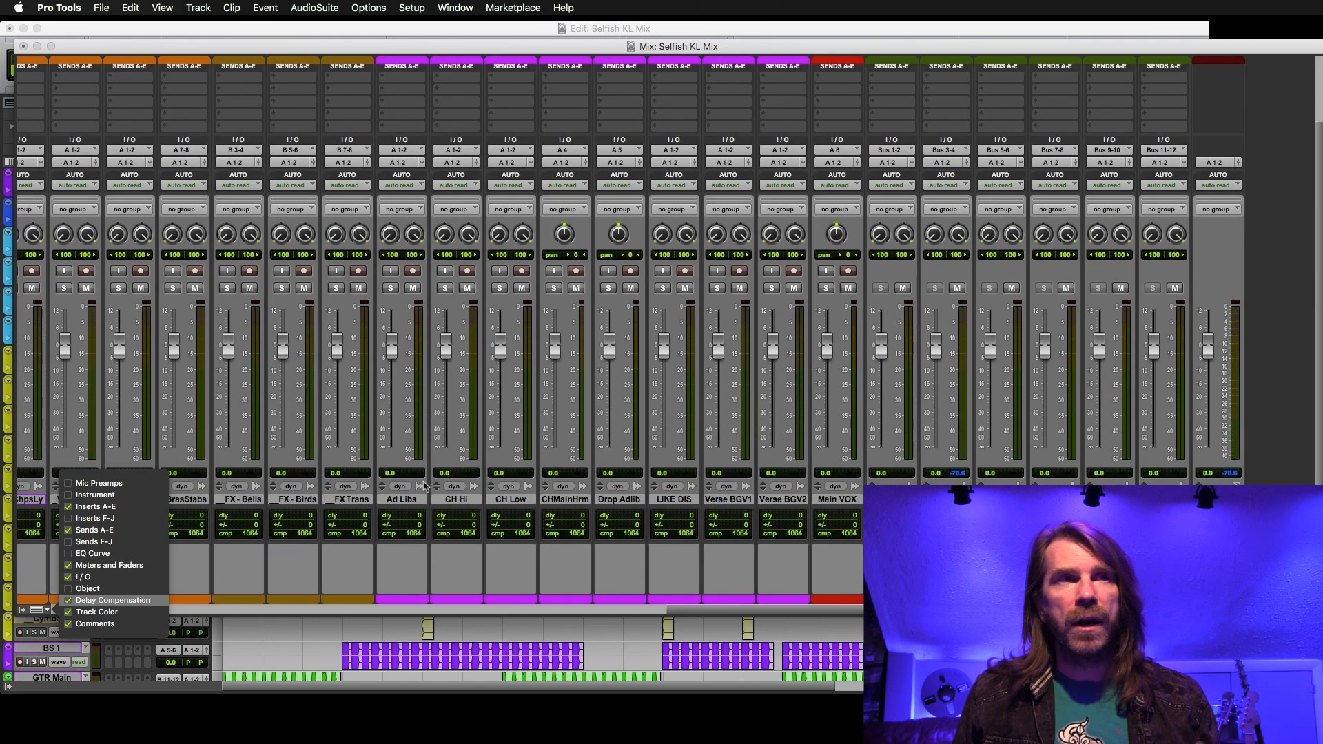
# Step: Hide the Delay Compensation and Comments sections in the Mix window
pyautogui.click(65, 600)
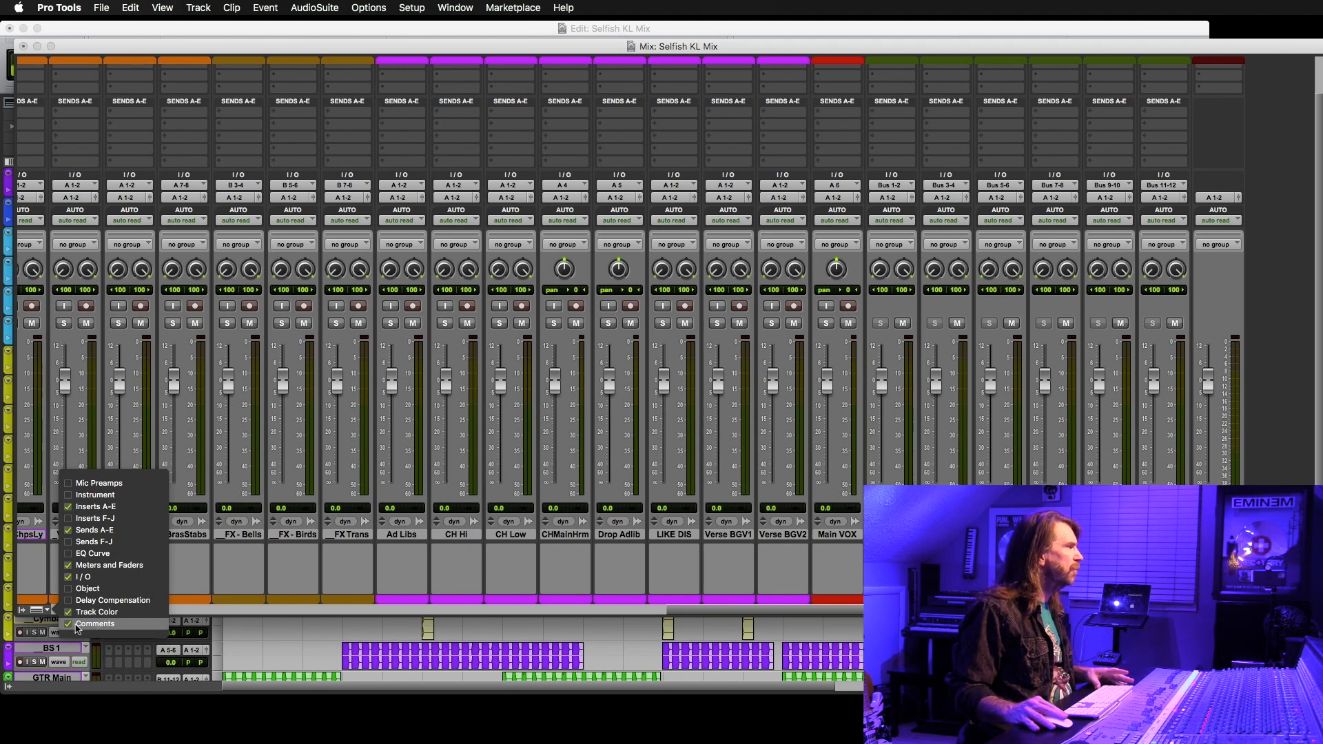
pyautogui.hscroll(-5, 600, 537)
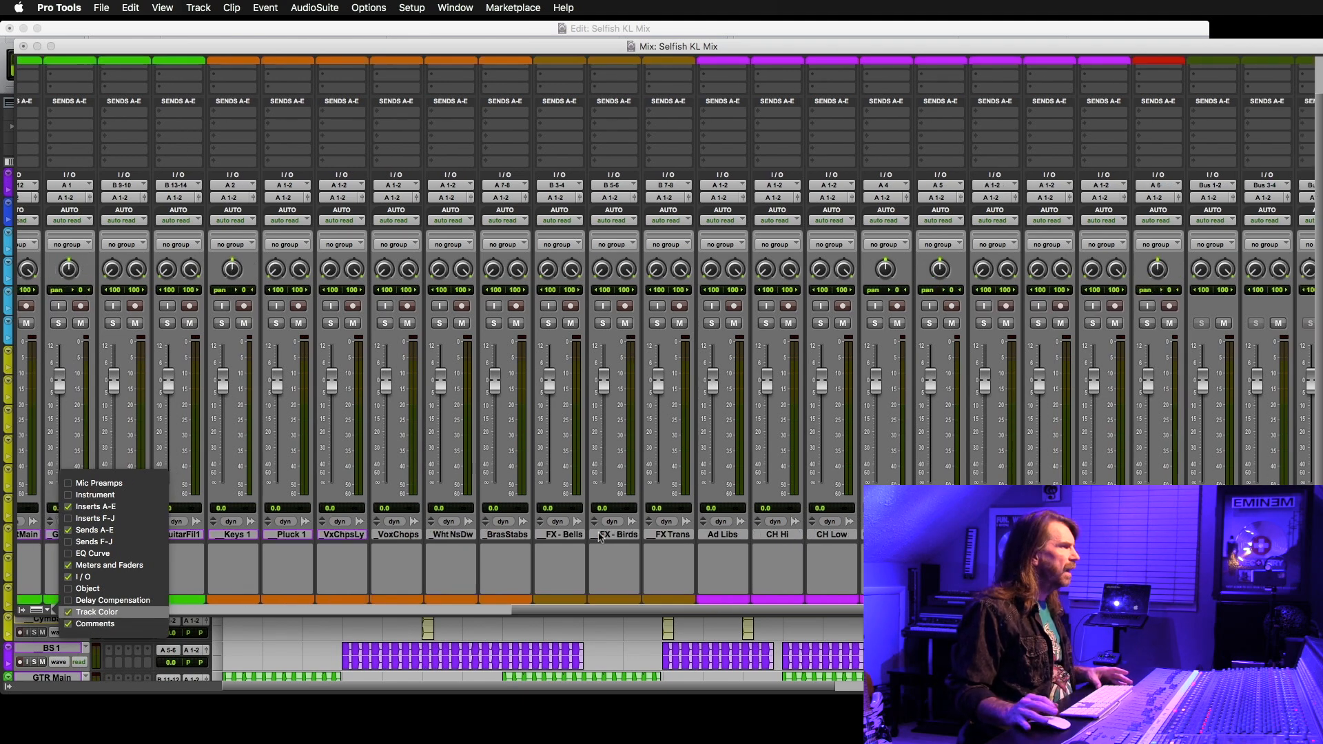
pyautogui.hscroll(5, 599, 538)
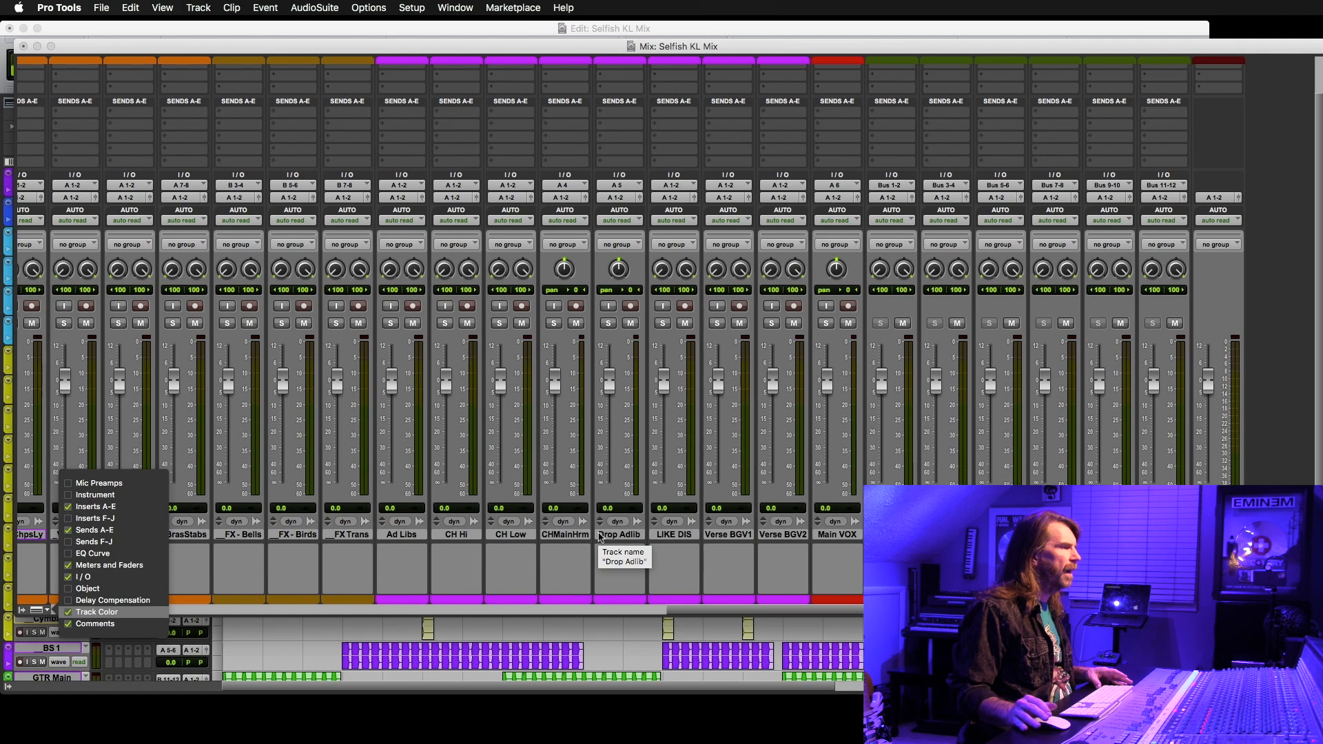
pyautogui.click(68, 624)
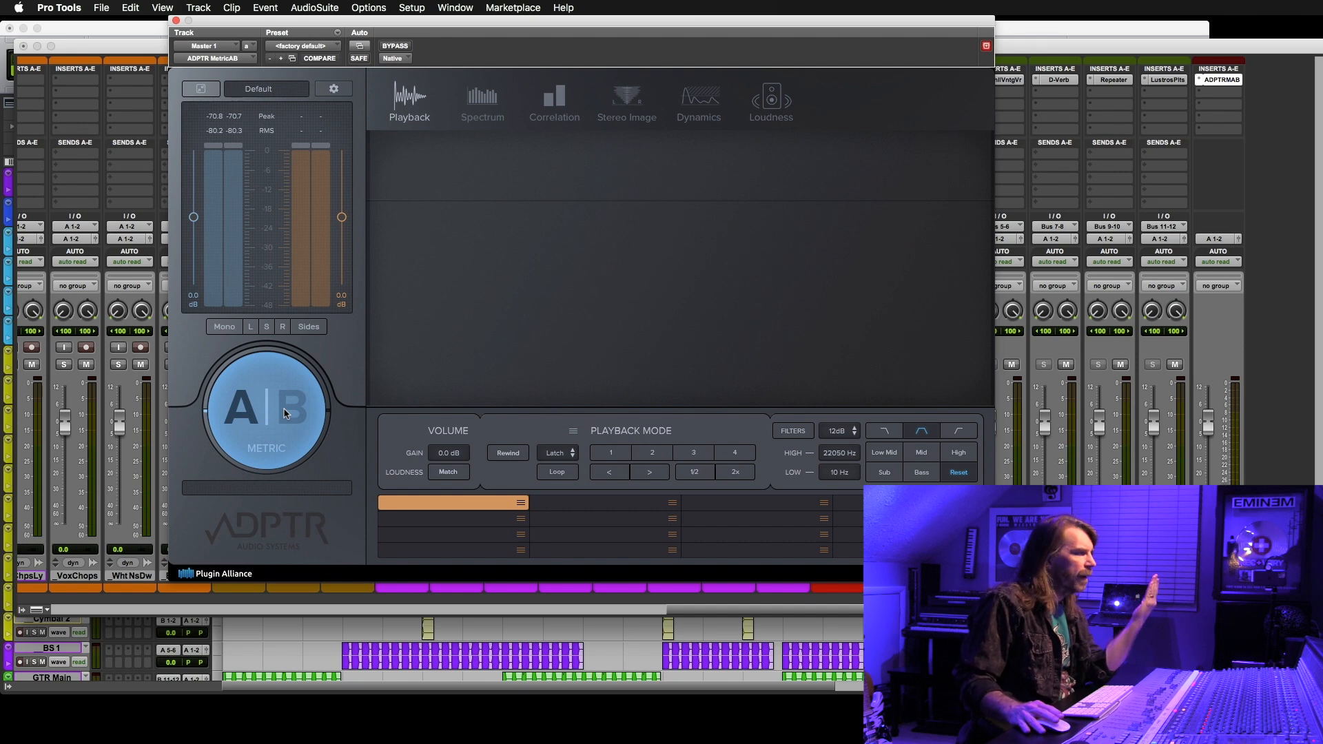
# Step: Load Selfish Ruff Mix.wav from the AUDIO STEMS folder into the first reference slot of ADPTR MetricAB
pyautogui.click(521, 503)
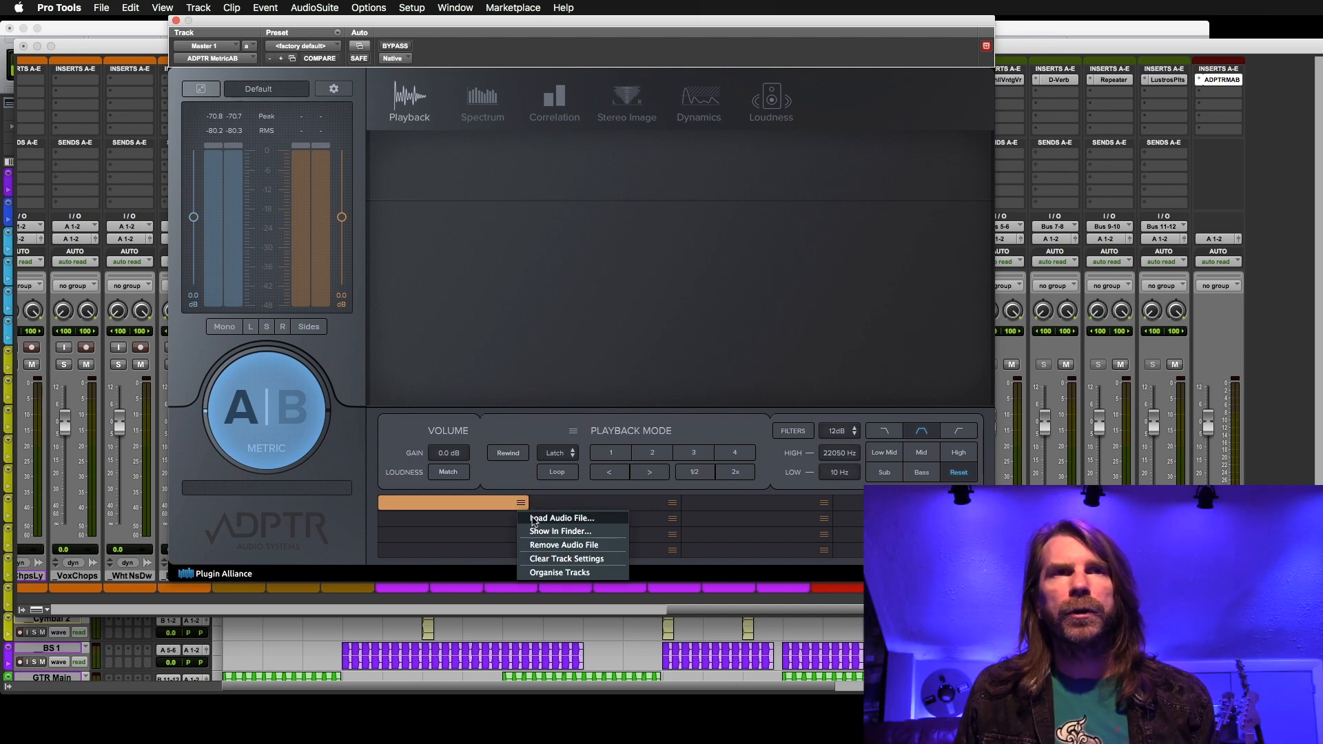
pyautogui.click(537, 519)
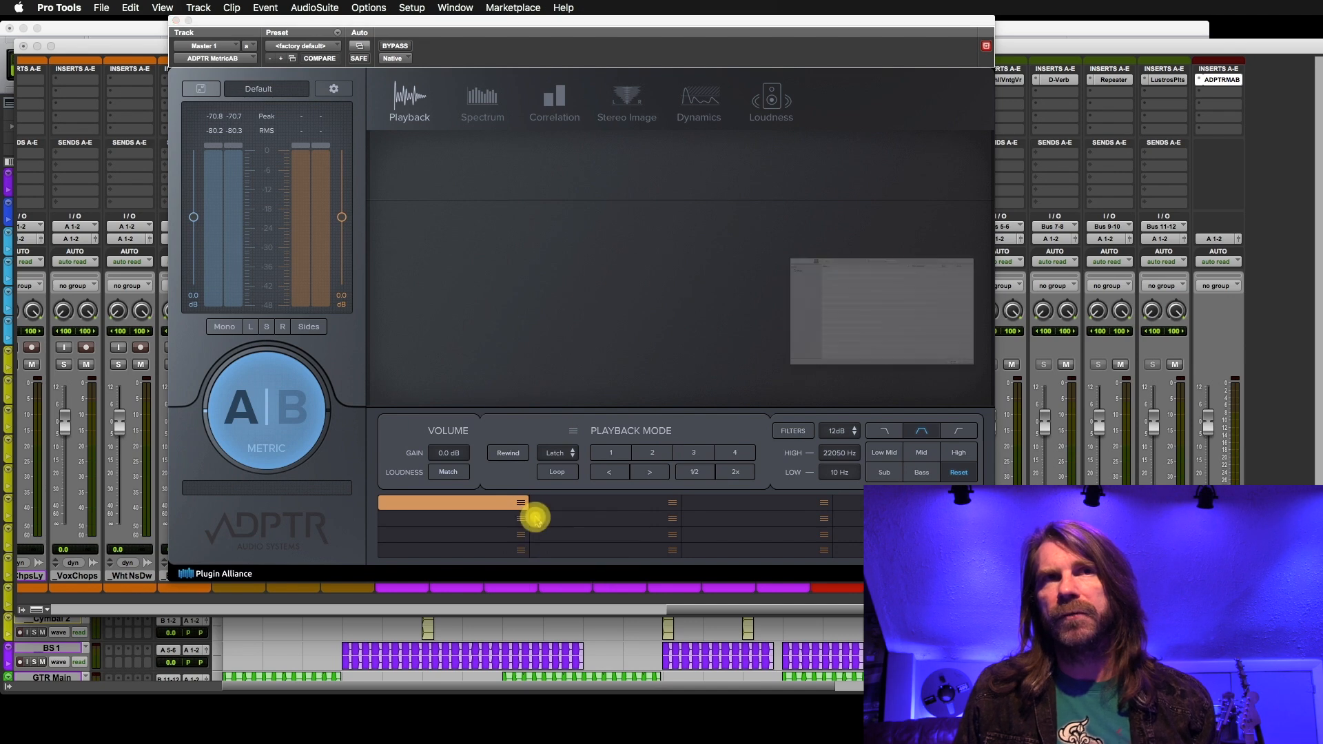
pyautogui.doubleClick(678, 135)
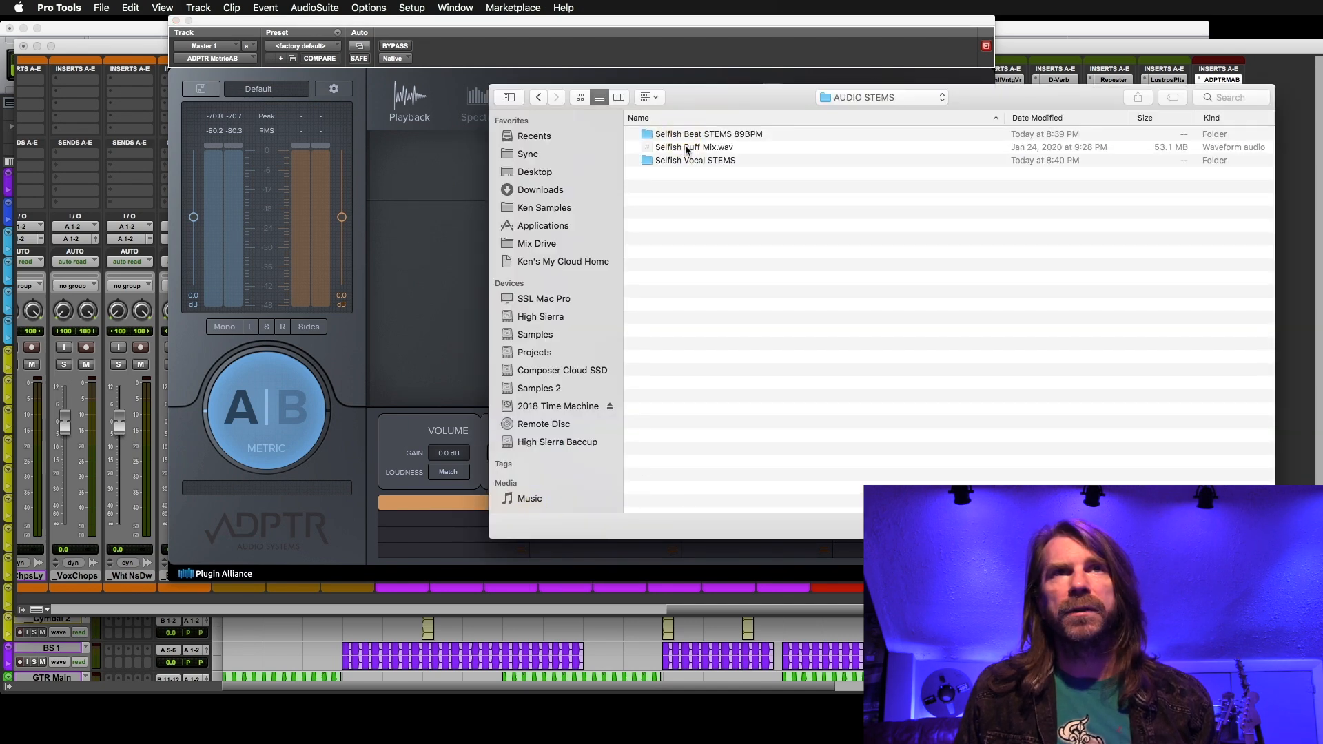
pyautogui.click(688, 148)
pyautogui.doubleClick(687, 147)
# Step: Set the playback mode of the Selfish Ruff Mix.wav reference to Sync
pyautogui.click(561, 473)
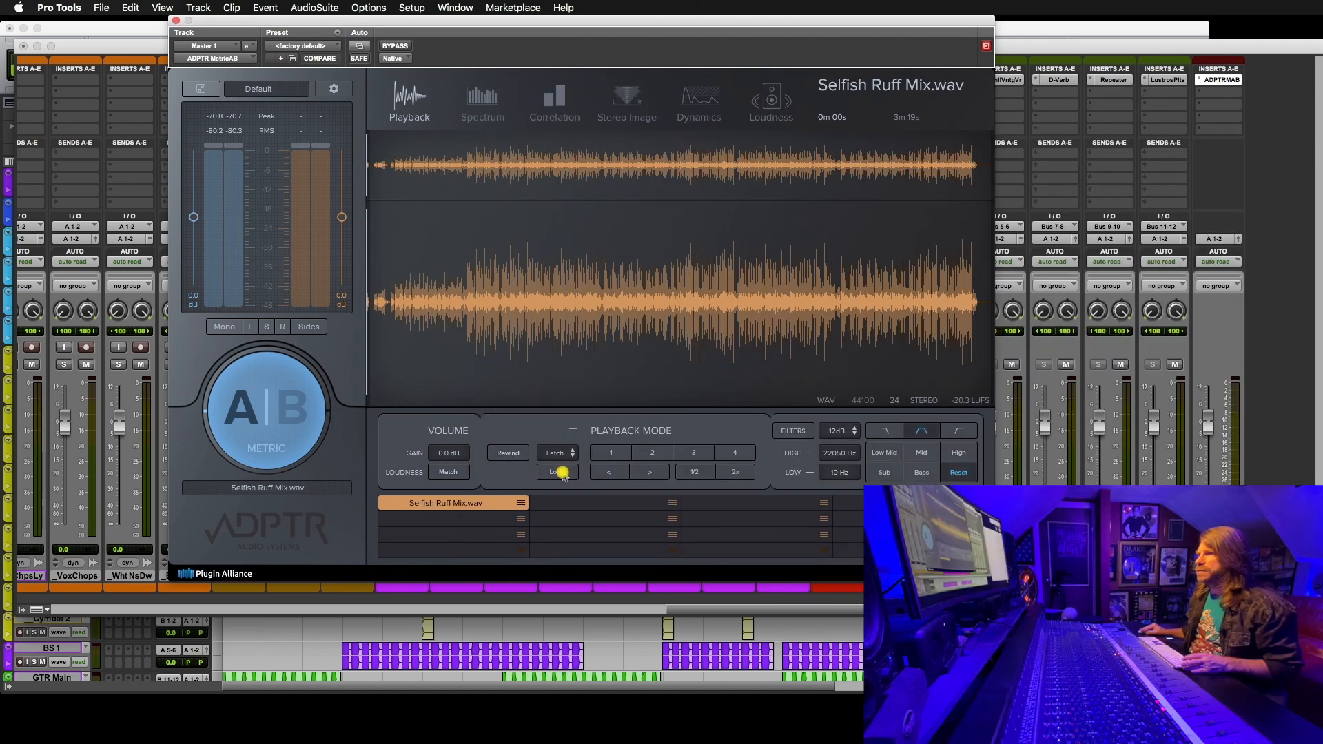
pyautogui.click(555, 453)
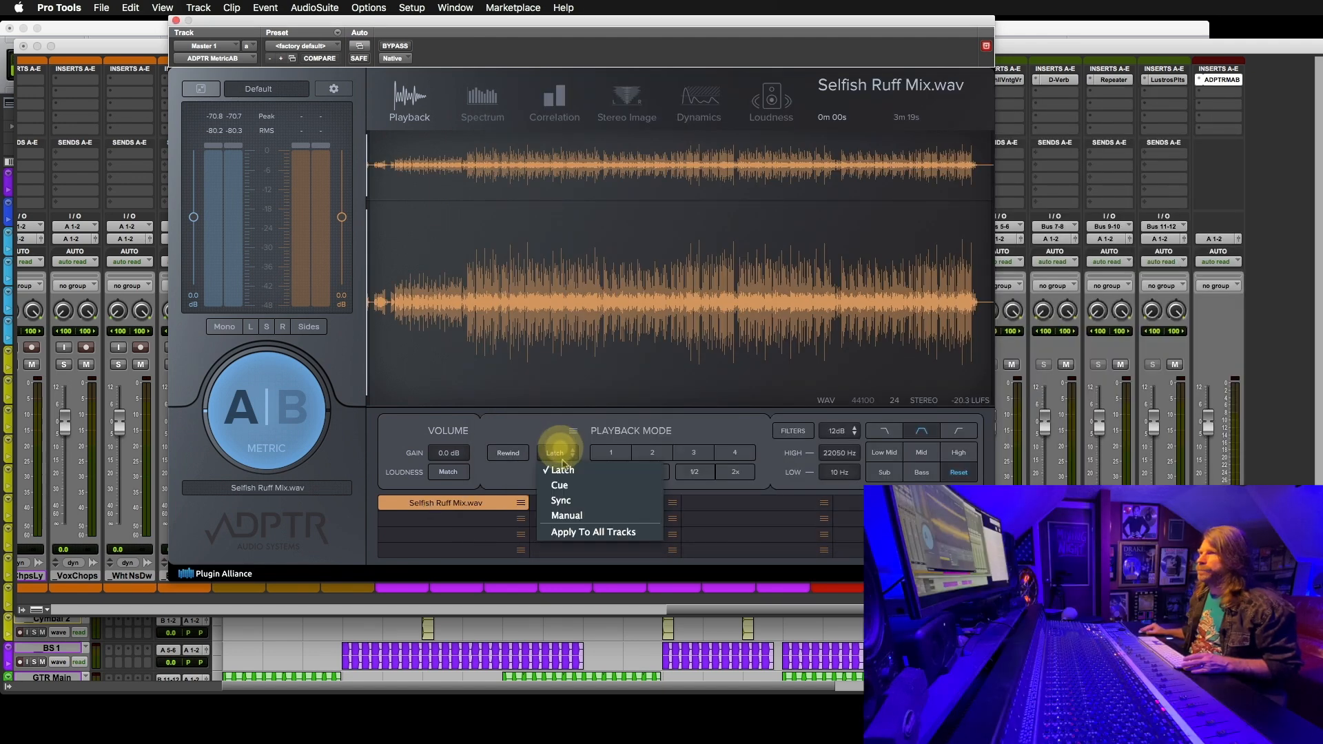
pyautogui.click(571, 500)
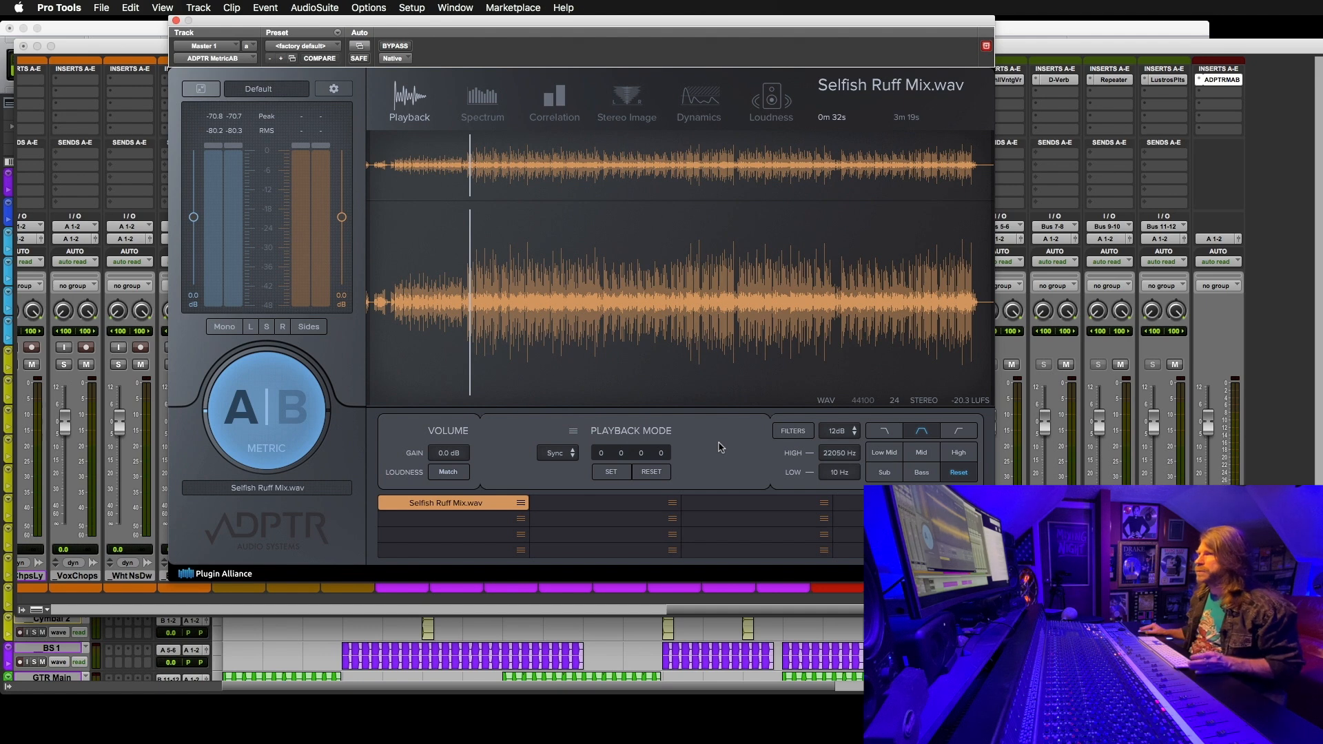
# Step: Select the empty second and third reference slots in turn, toggling MetricAB between the mix (A) and the reference (B)
pyautogui.click(498, 519)
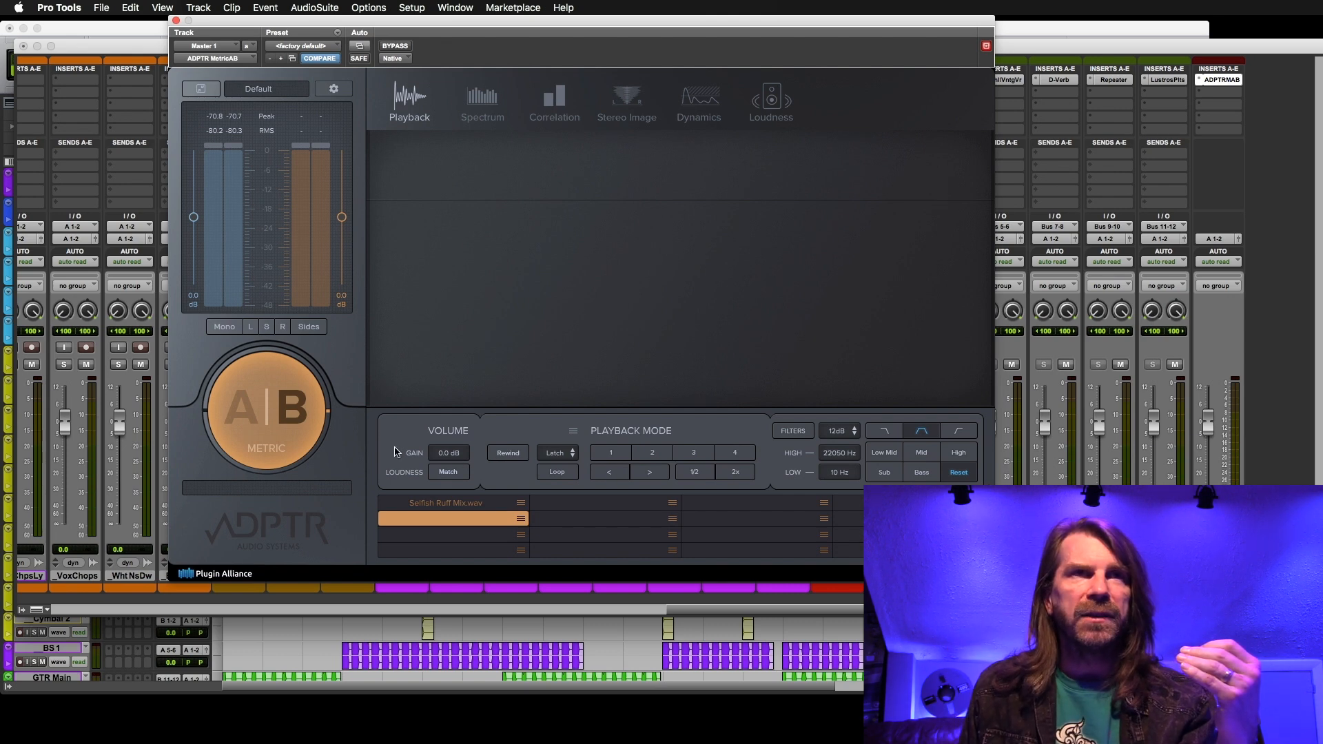
pyautogui.click(266, 416)
pyautogui.click(266, 416)
pyautogui.click(499, 537)
pyautogui.click(289, 426)
pyautogui.click(289, 426)
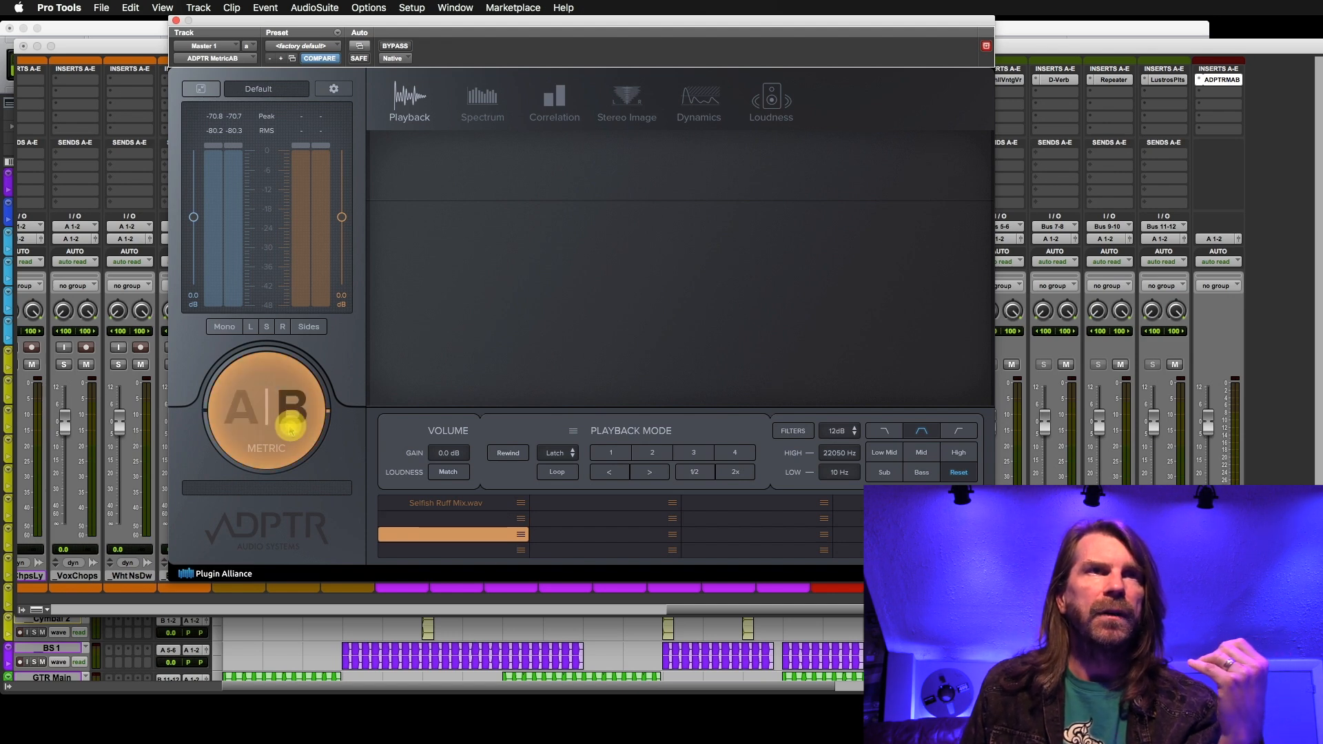